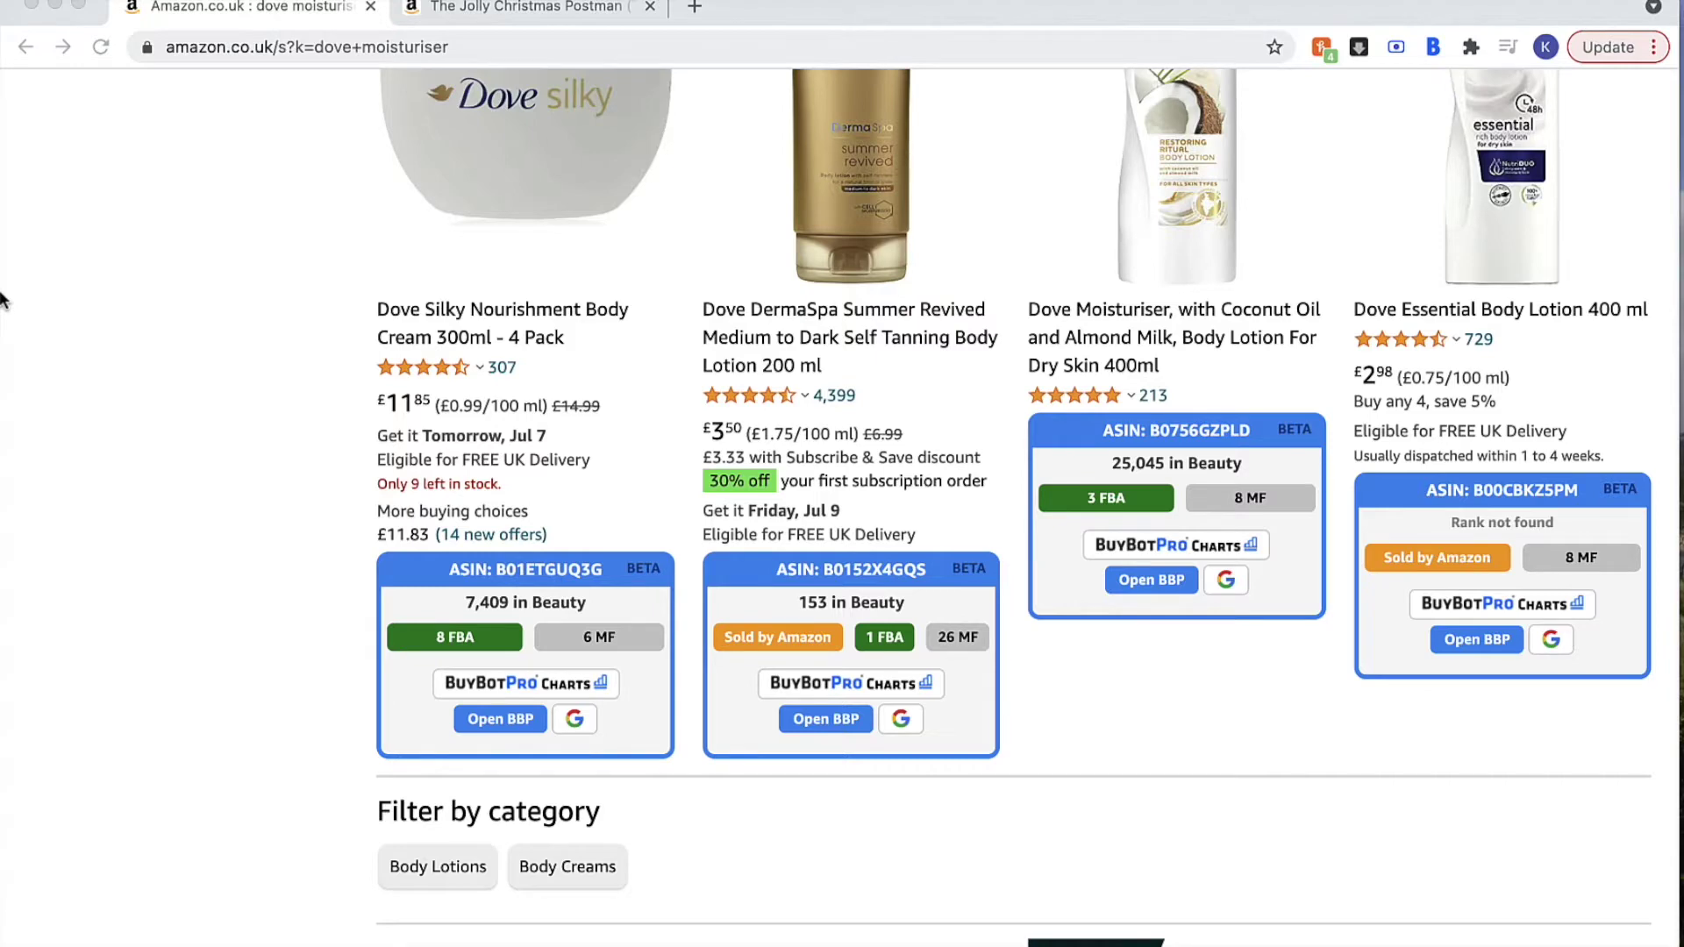
Review the BuyBotPro price, offers, sales heatmap and average charts for the Dove Silky Nourishment Body Cream 4 Pack, and close them.
scroll(2, 299, down, 2)
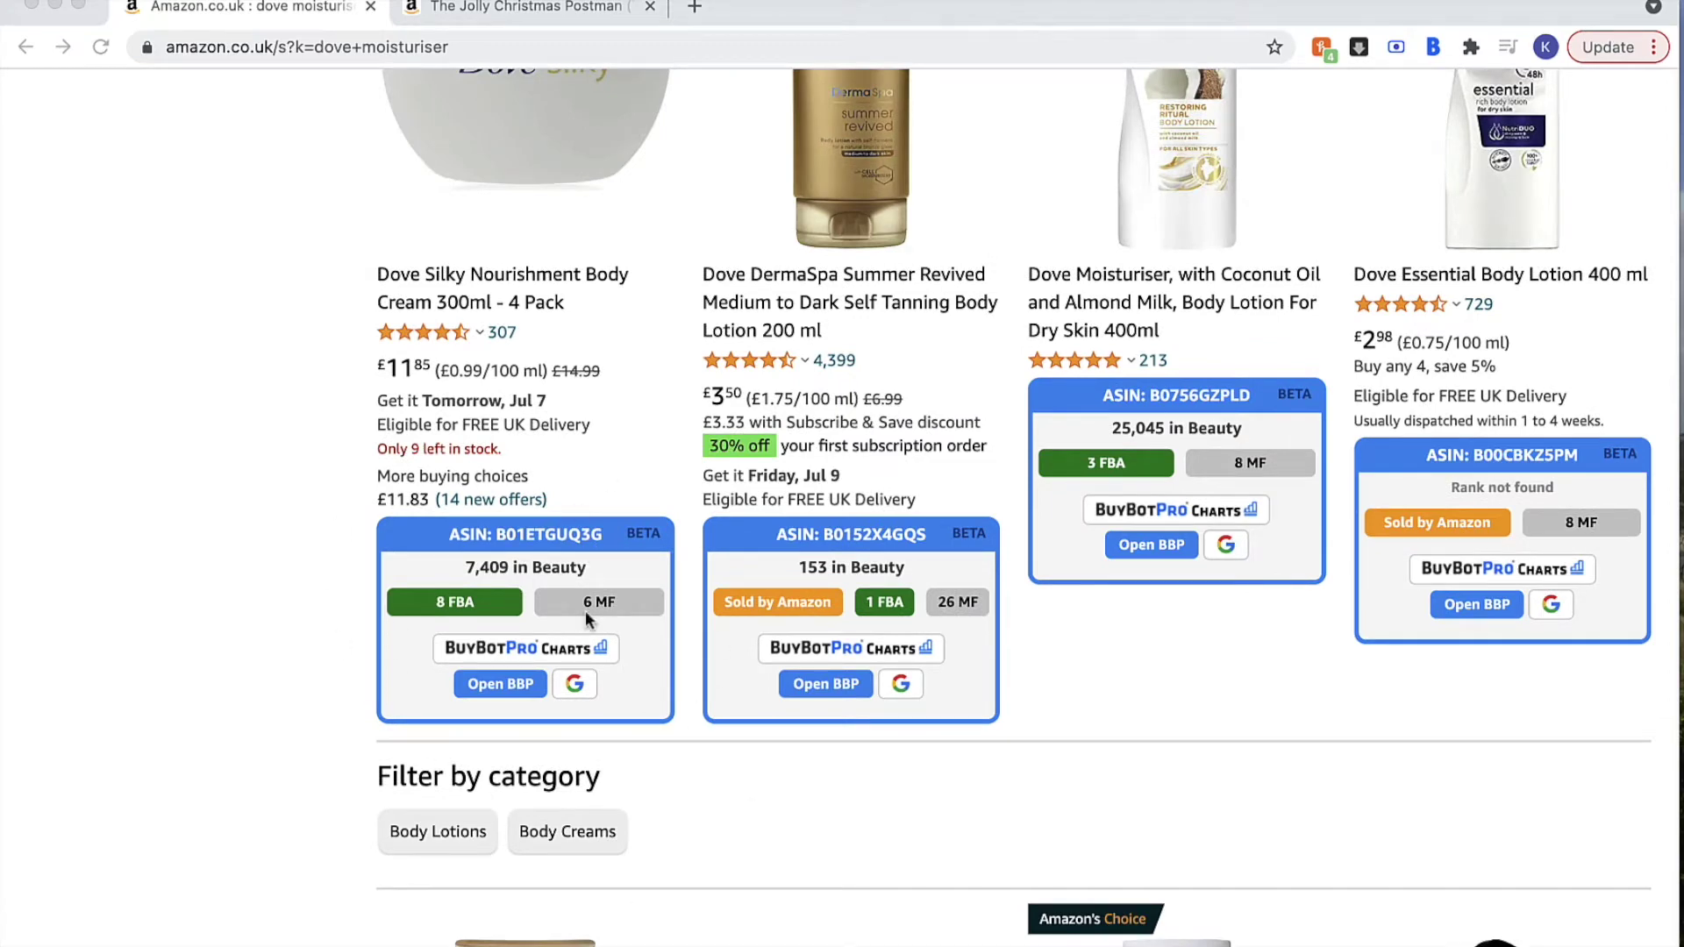
click(545, 648)
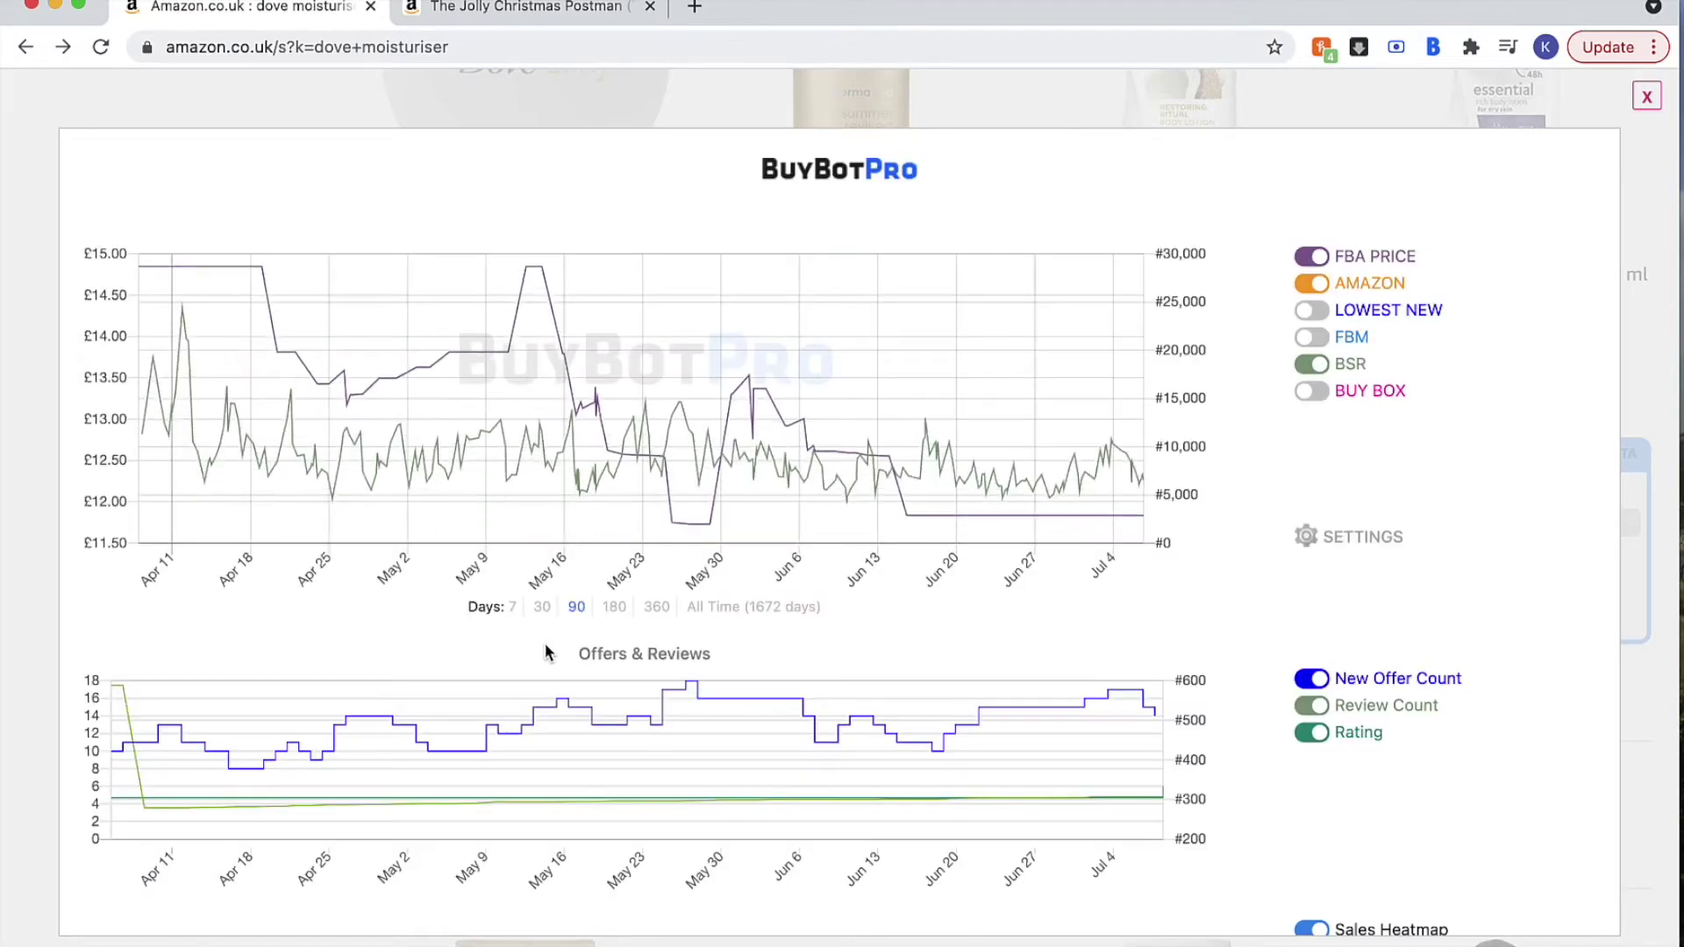
scroll(1007, 491, down, 12)
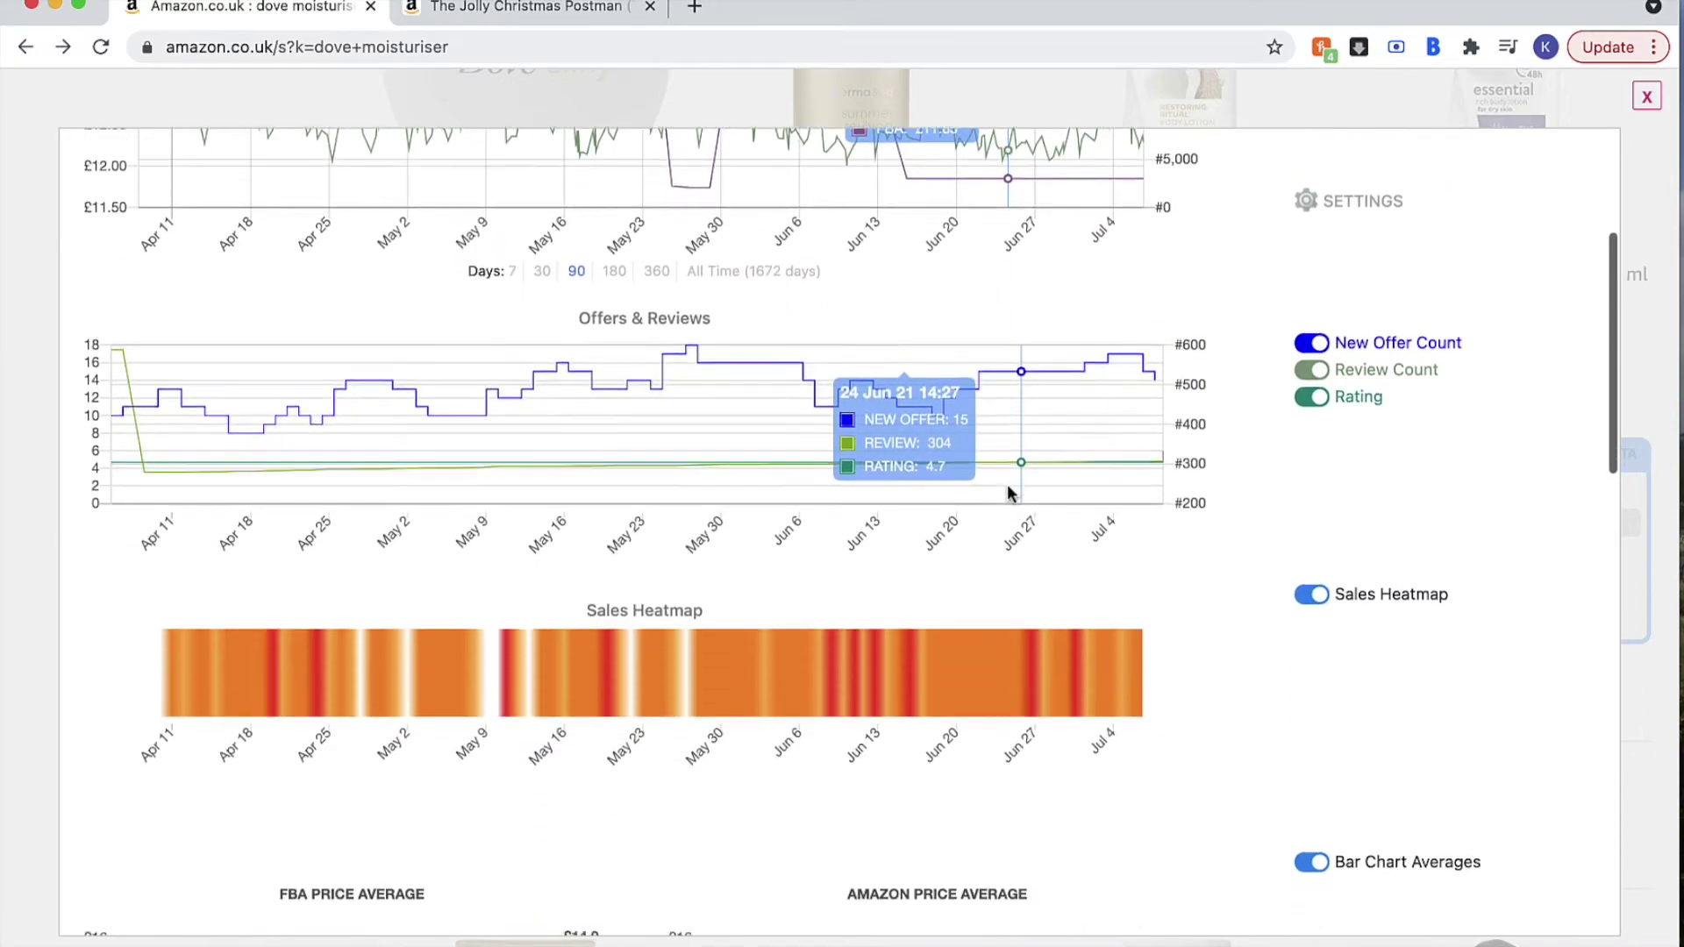
scroll(1007, 486, down, 5)
scroll(1008, 485, up, 20)
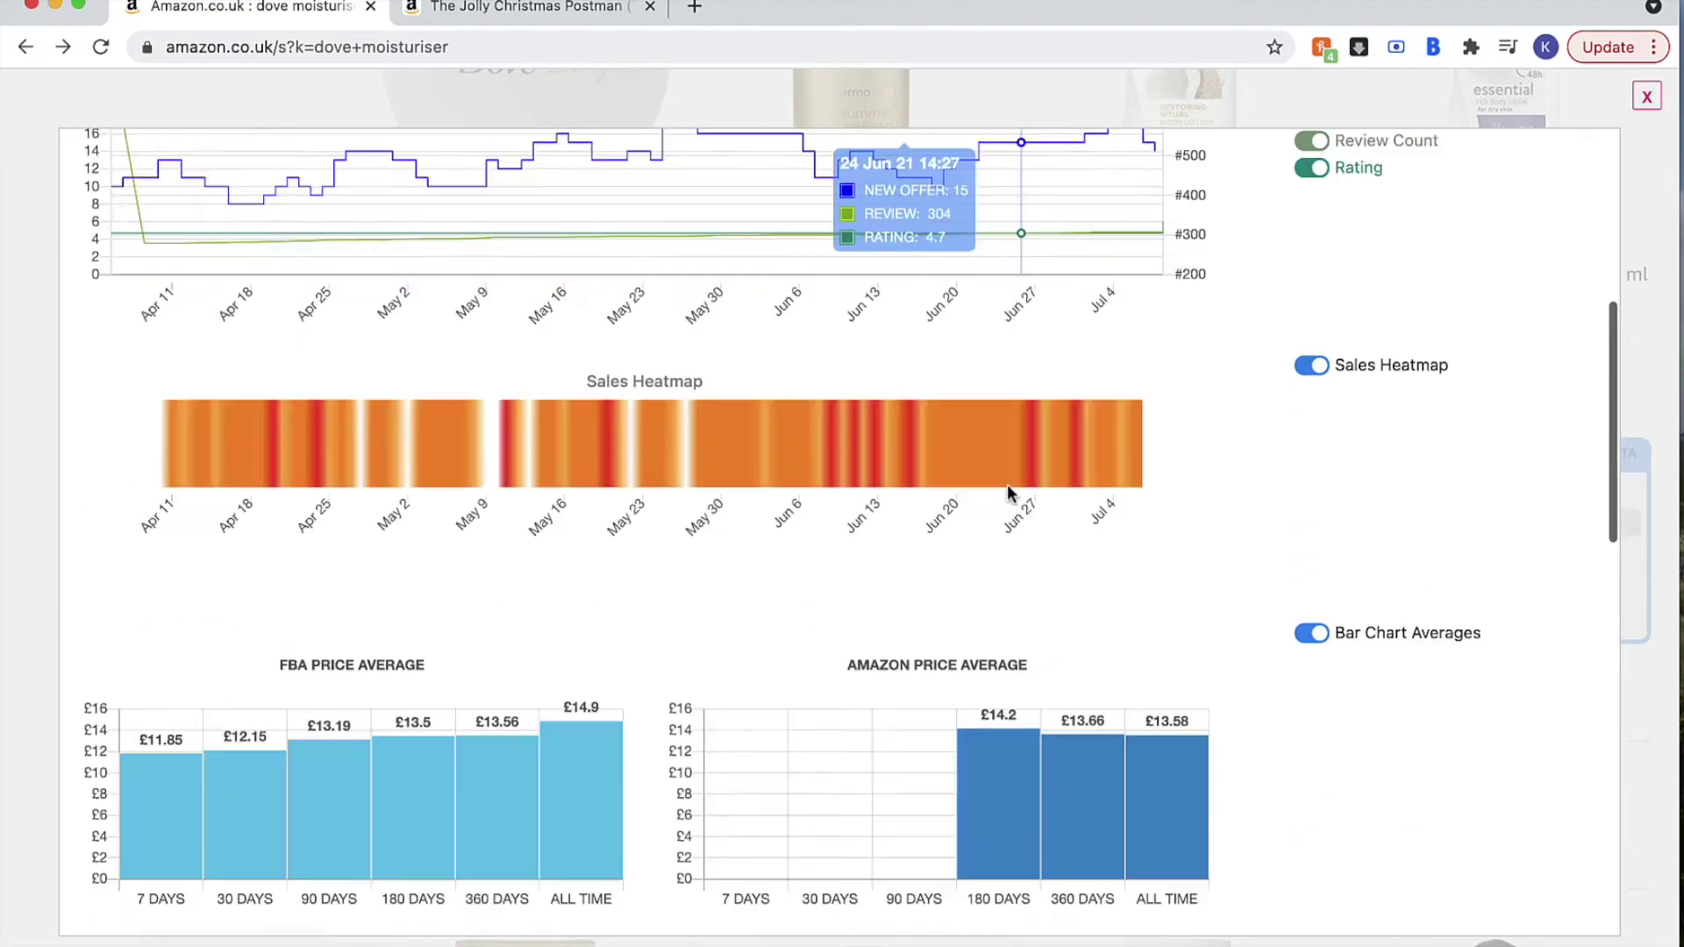
click(1645, 103)
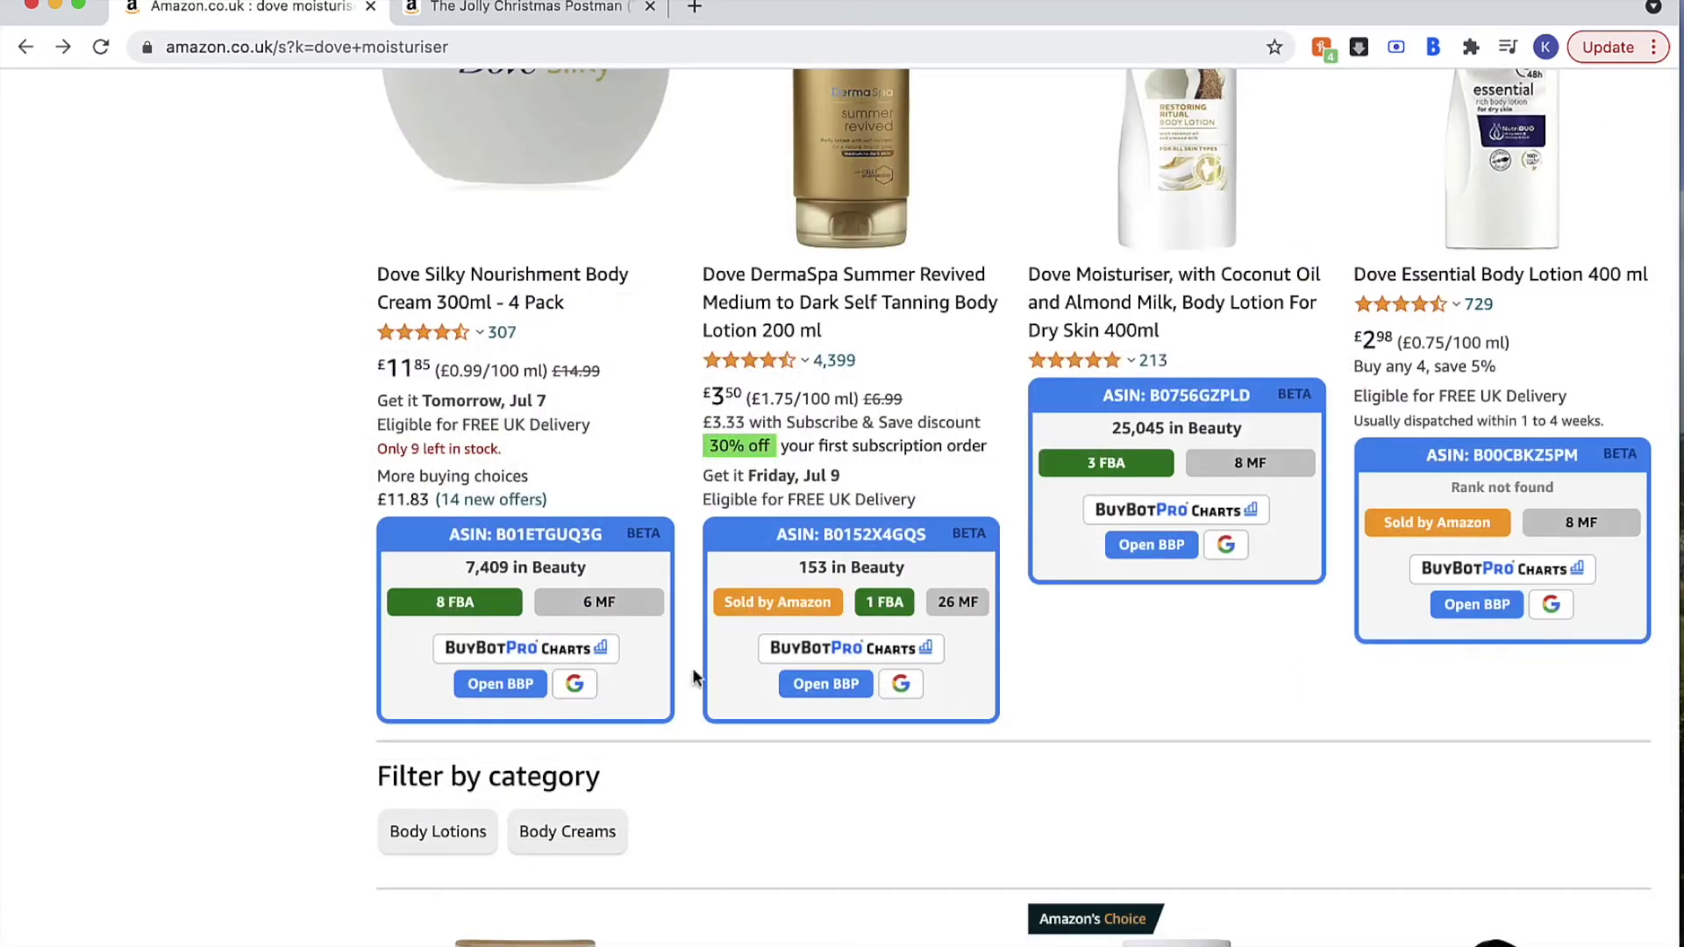
Open the Dove DermaSpa Summer Revived body lotion's product page and bring its embedded BuyBotPro charts into view.
scroll(630, 340, up, 1)
click(816, 237)
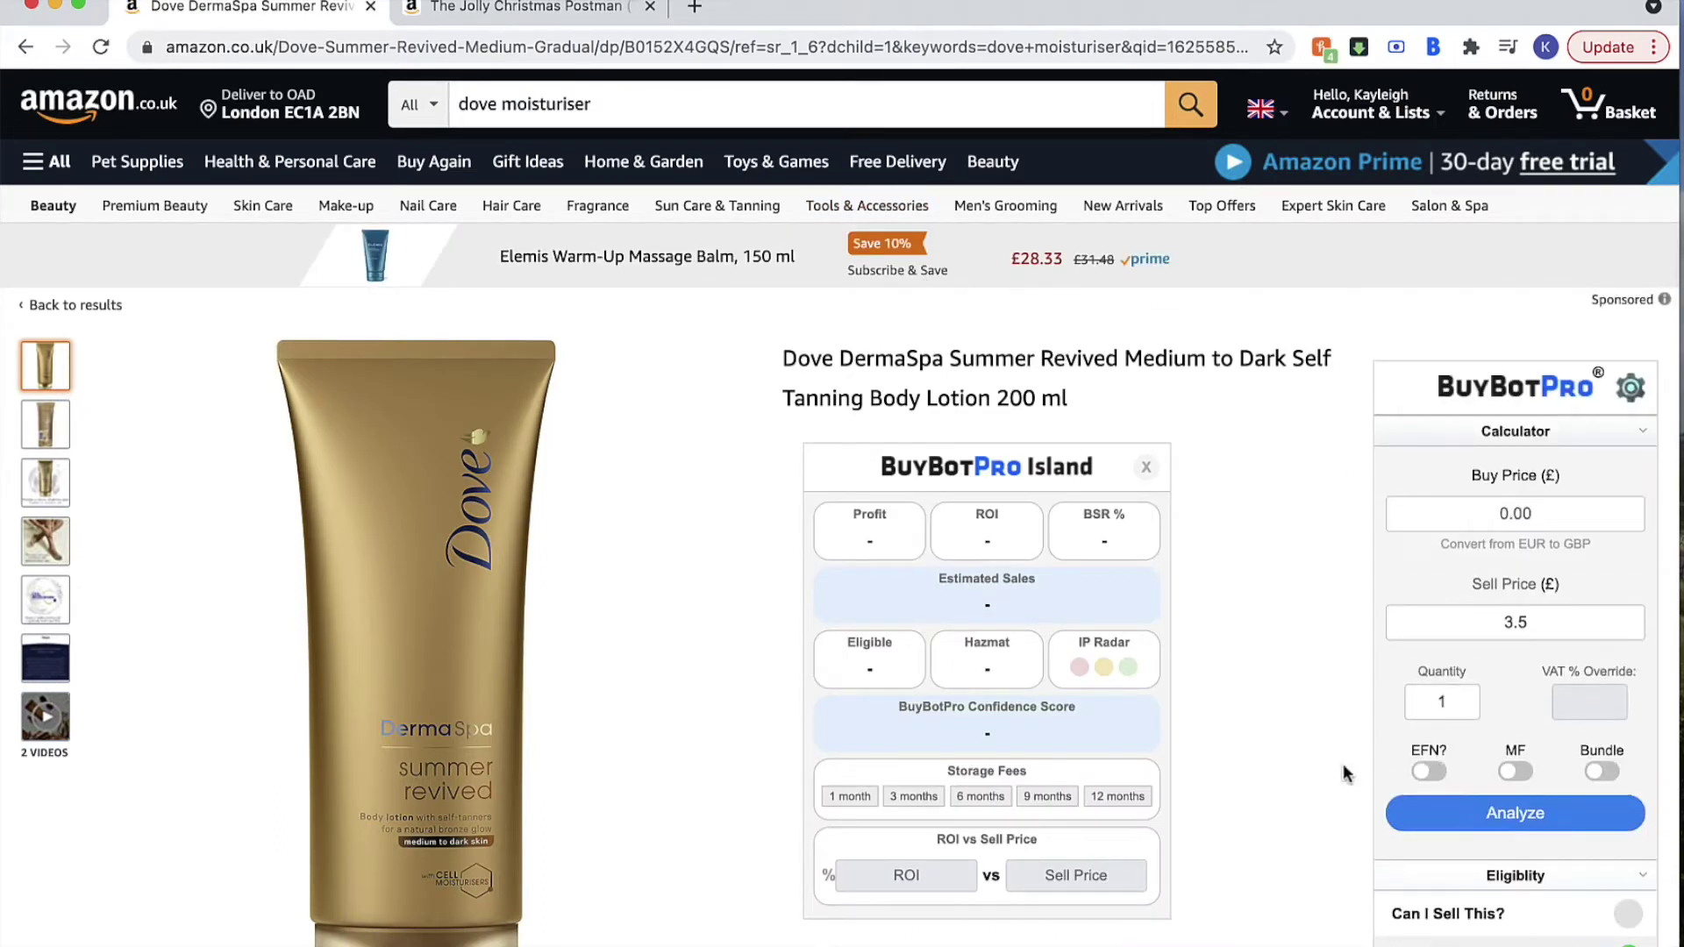
scroll(1327, 814, down, 10)
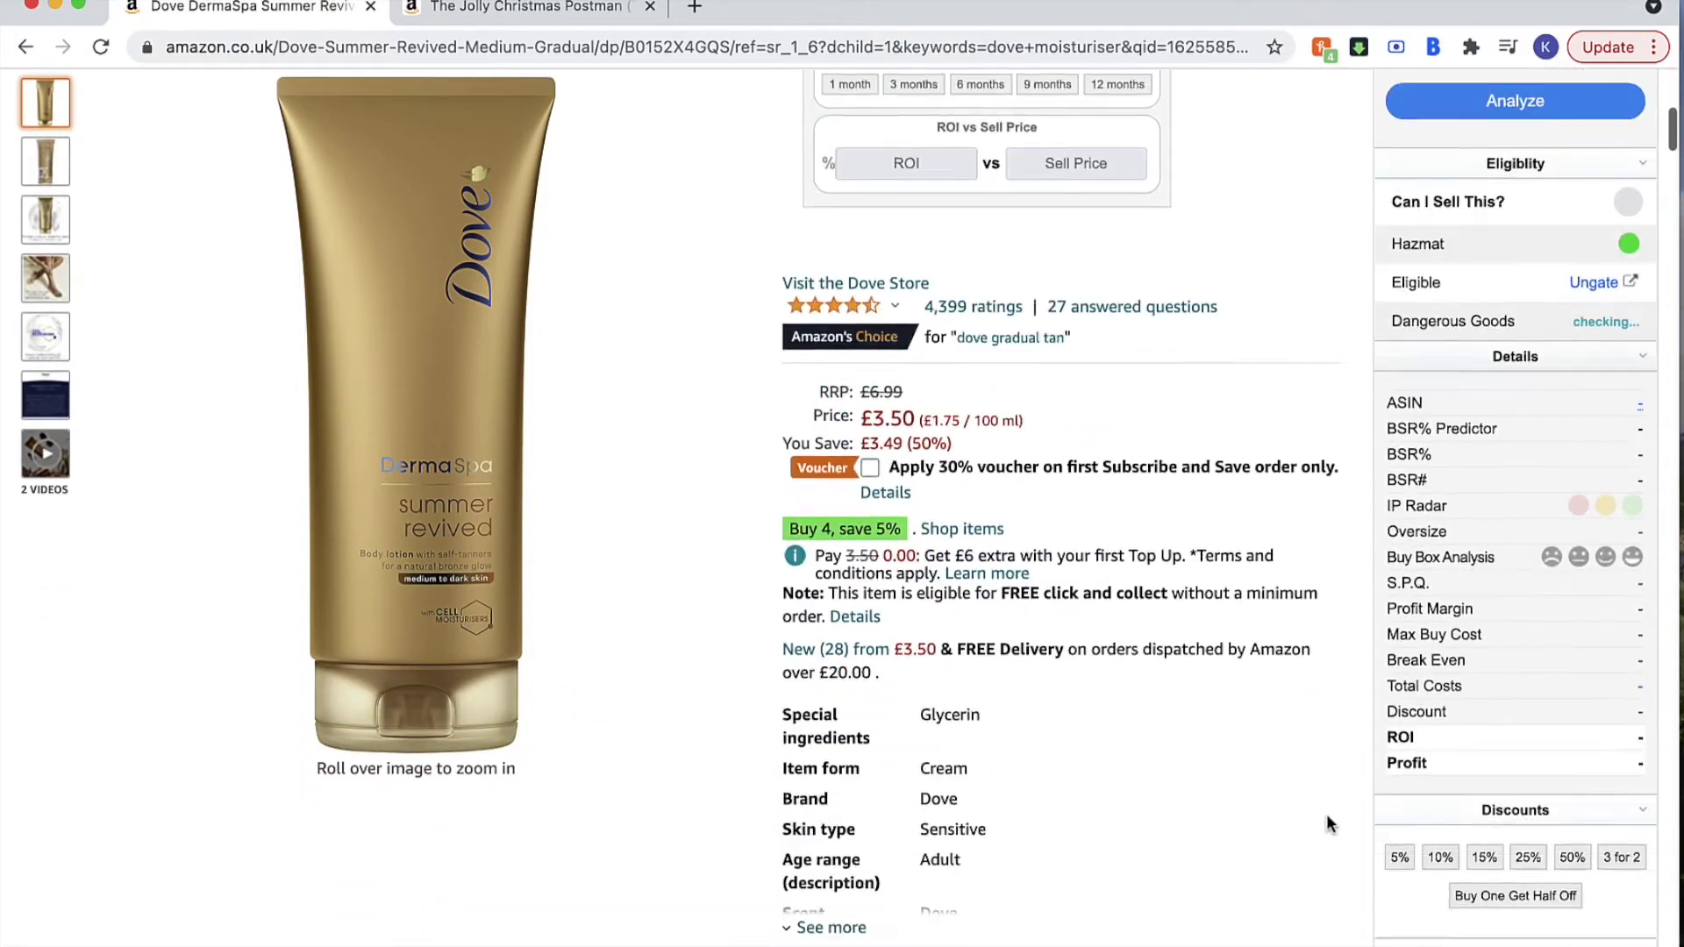
scroll(1327, 823, down, 15)
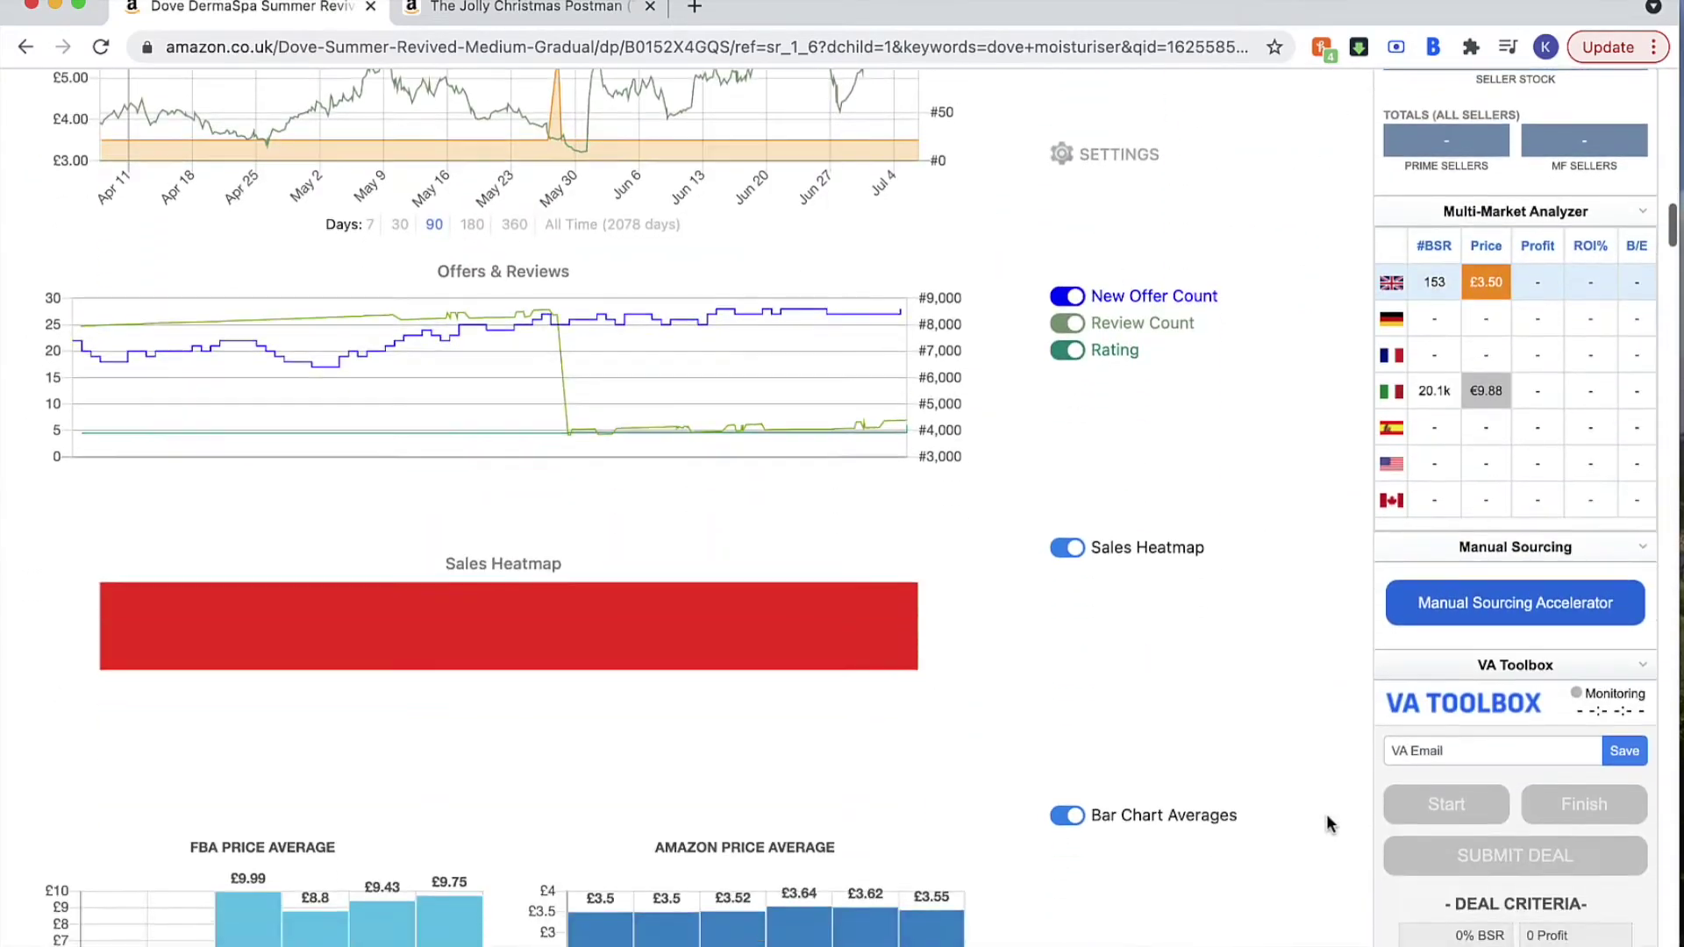
scroll(1328, 822, up, 3)
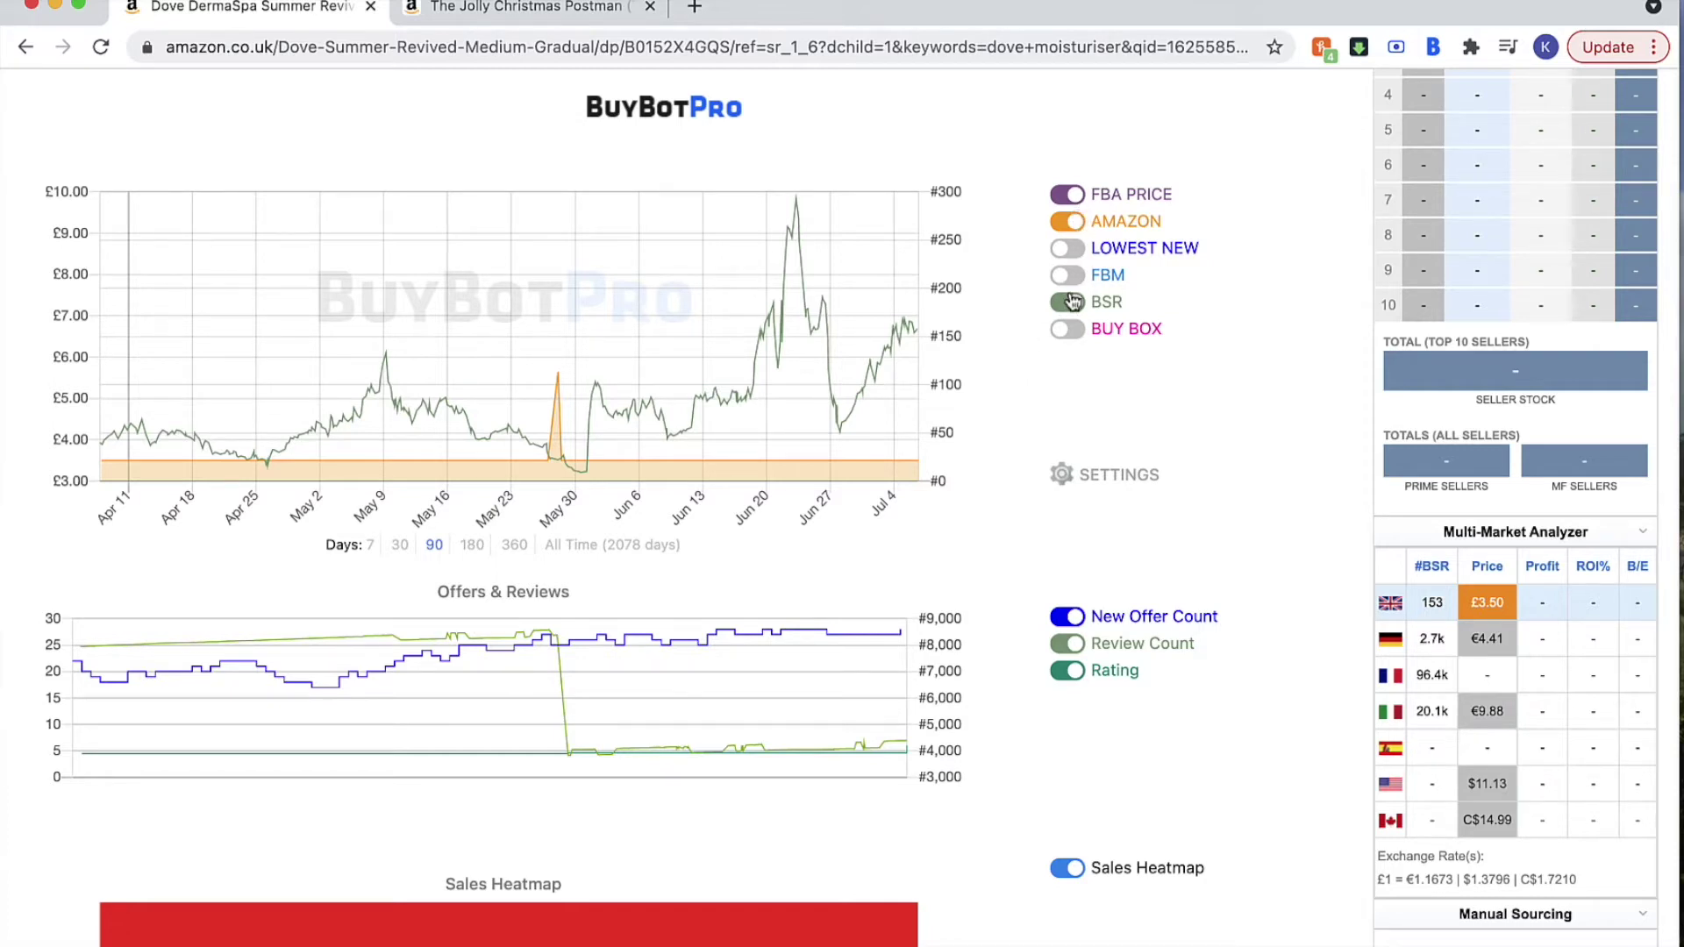
Show the LOWEST NEW, FBM and BUY BOX data on the price history chart.
click(1068, 250)
click(1068, 276)
click(1067, 329)
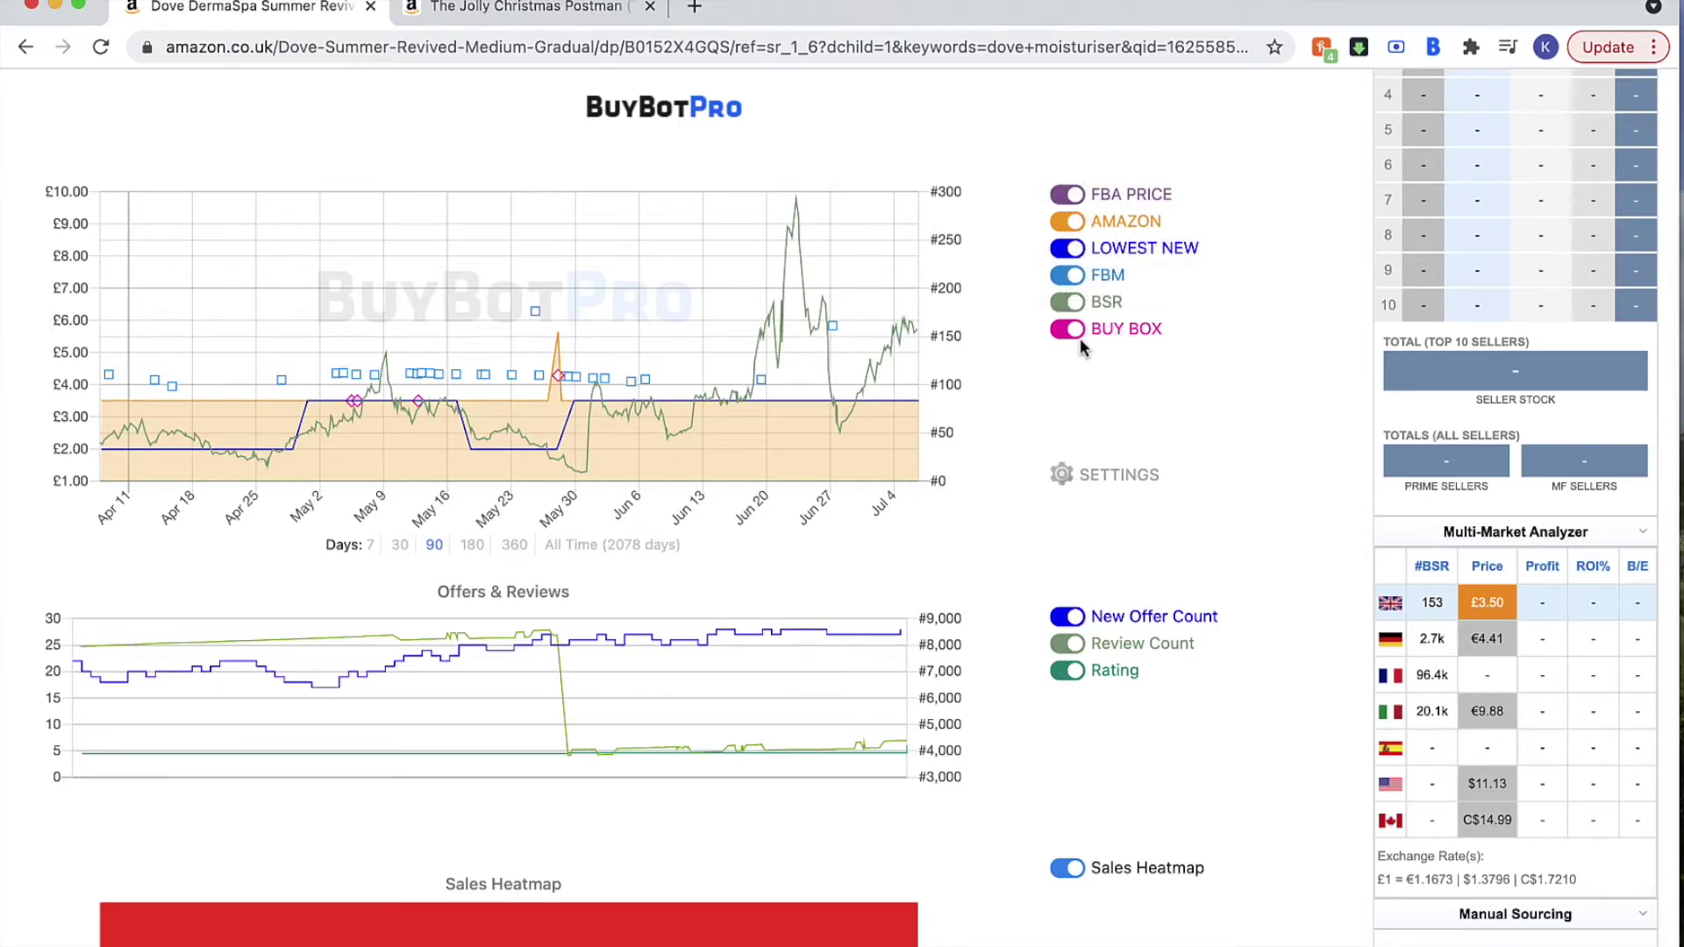
Hide all six data series on the price history chart: AMAZON, LOWEST NEW, FBM, BSR, BUY BOX and FBA PRICE.
click(1062, 222)
click(1067, 248)
click(1069, 275)
click(1072, 302)
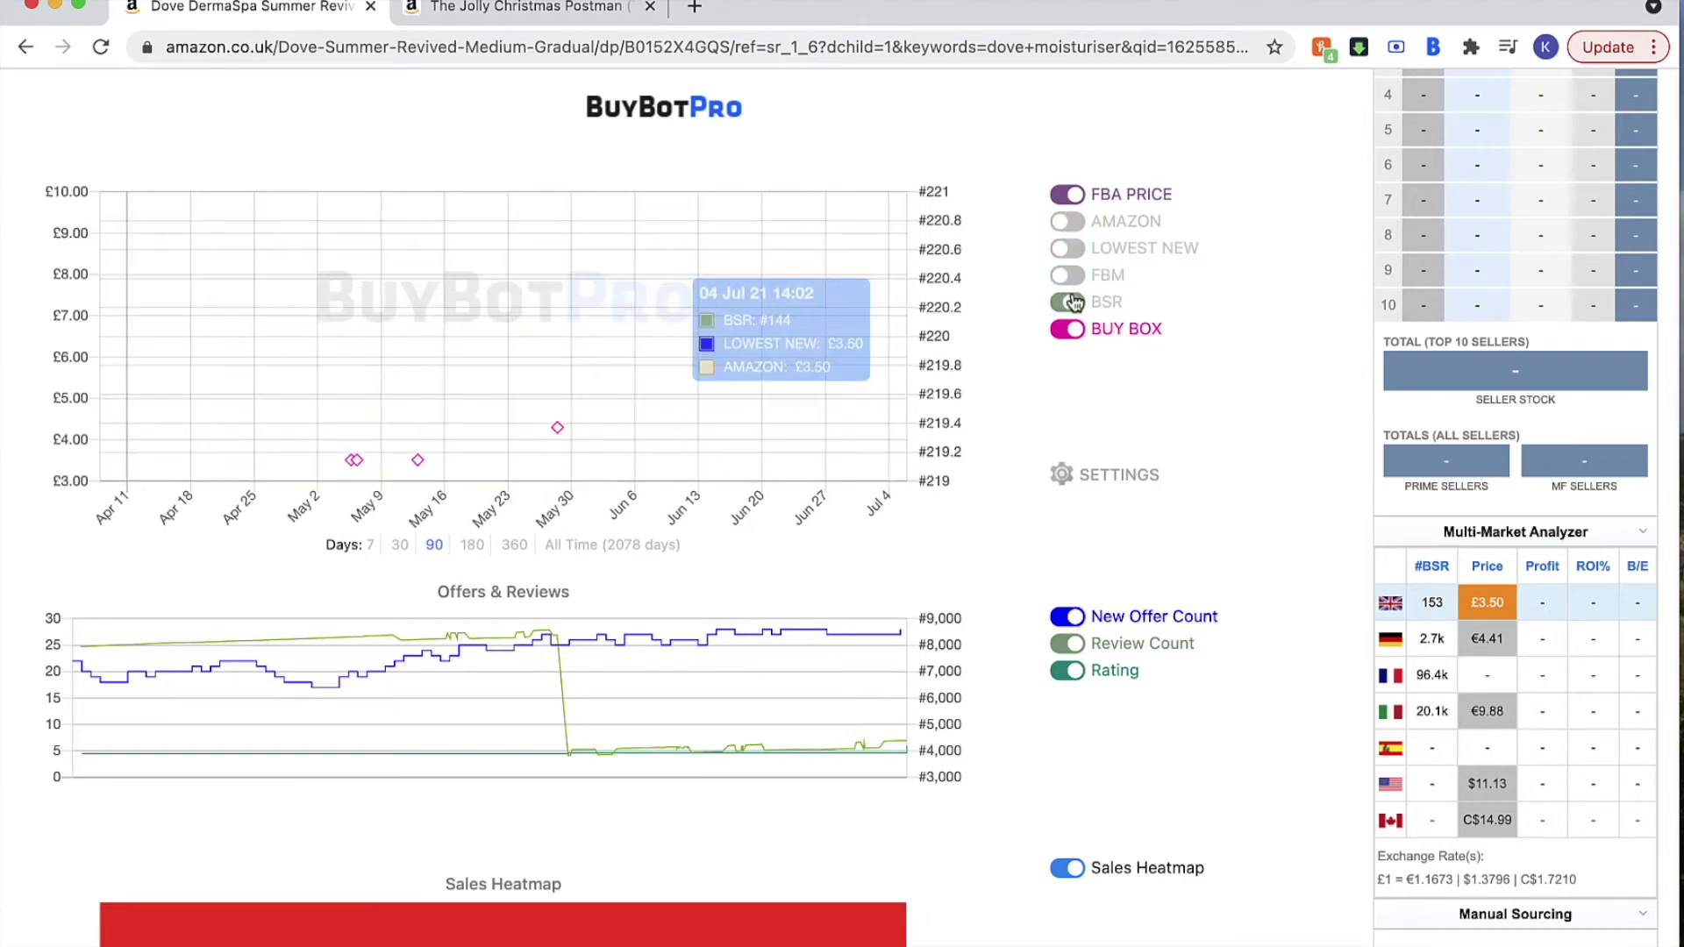
click(1069, 329)
click(1067, 194)
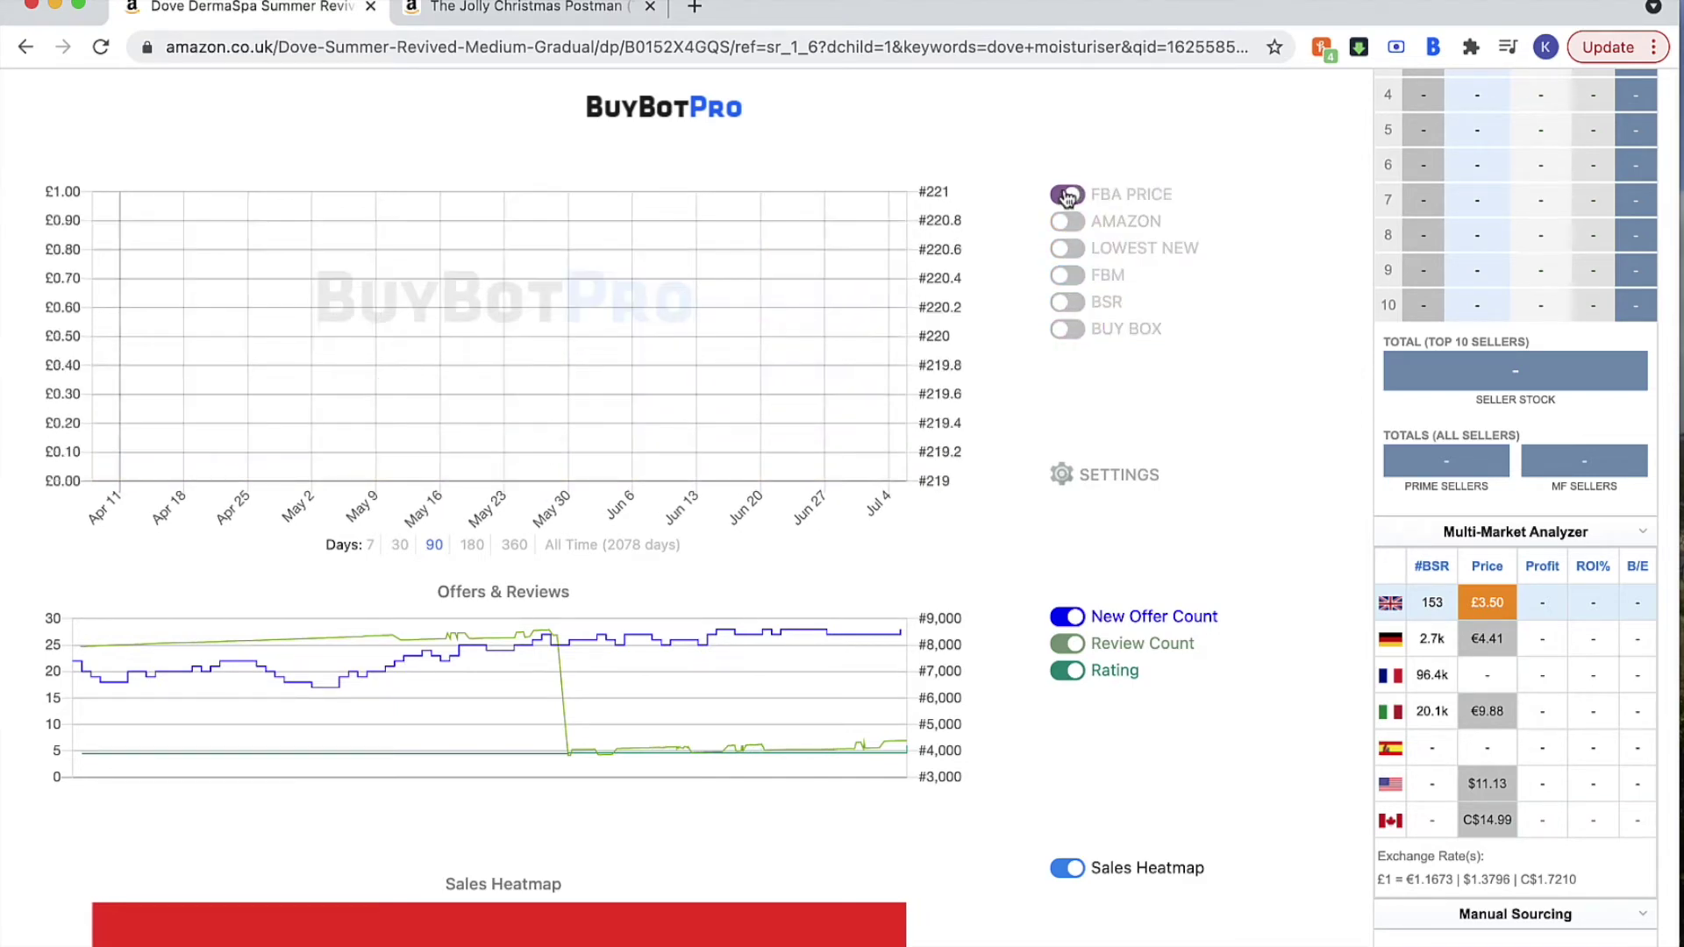
Show only the BSR and AMAZON series on the price history chart.
click(1067, 222)
click(1067, 222)
click(1069, 303)
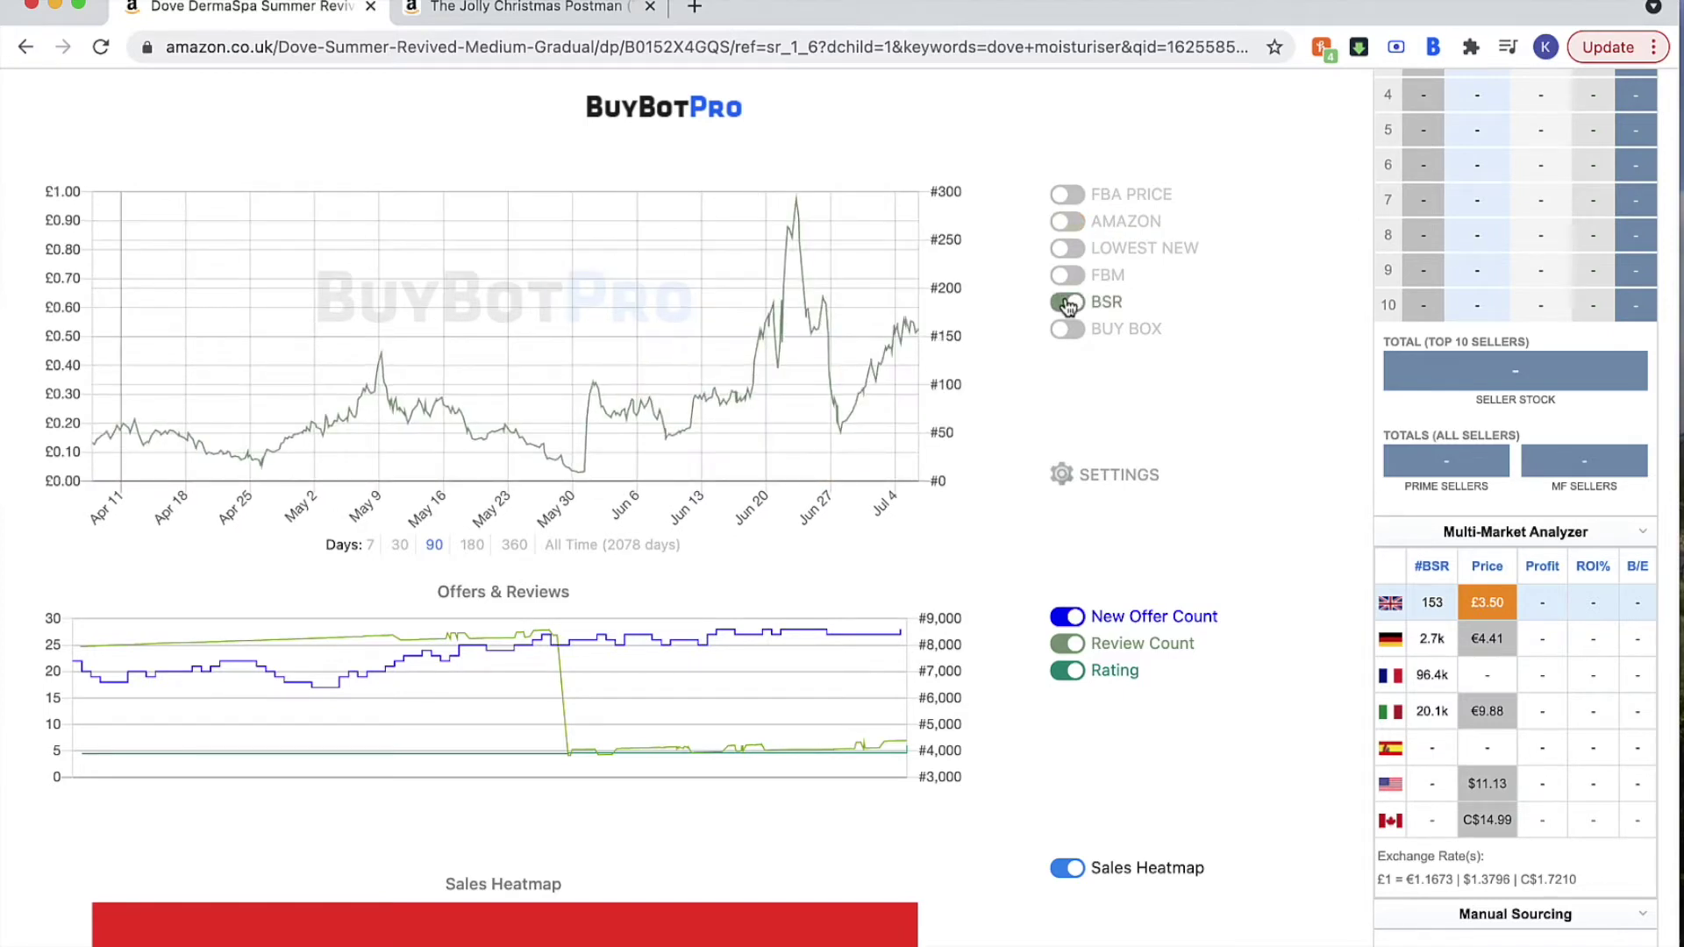
click(1068, 224)
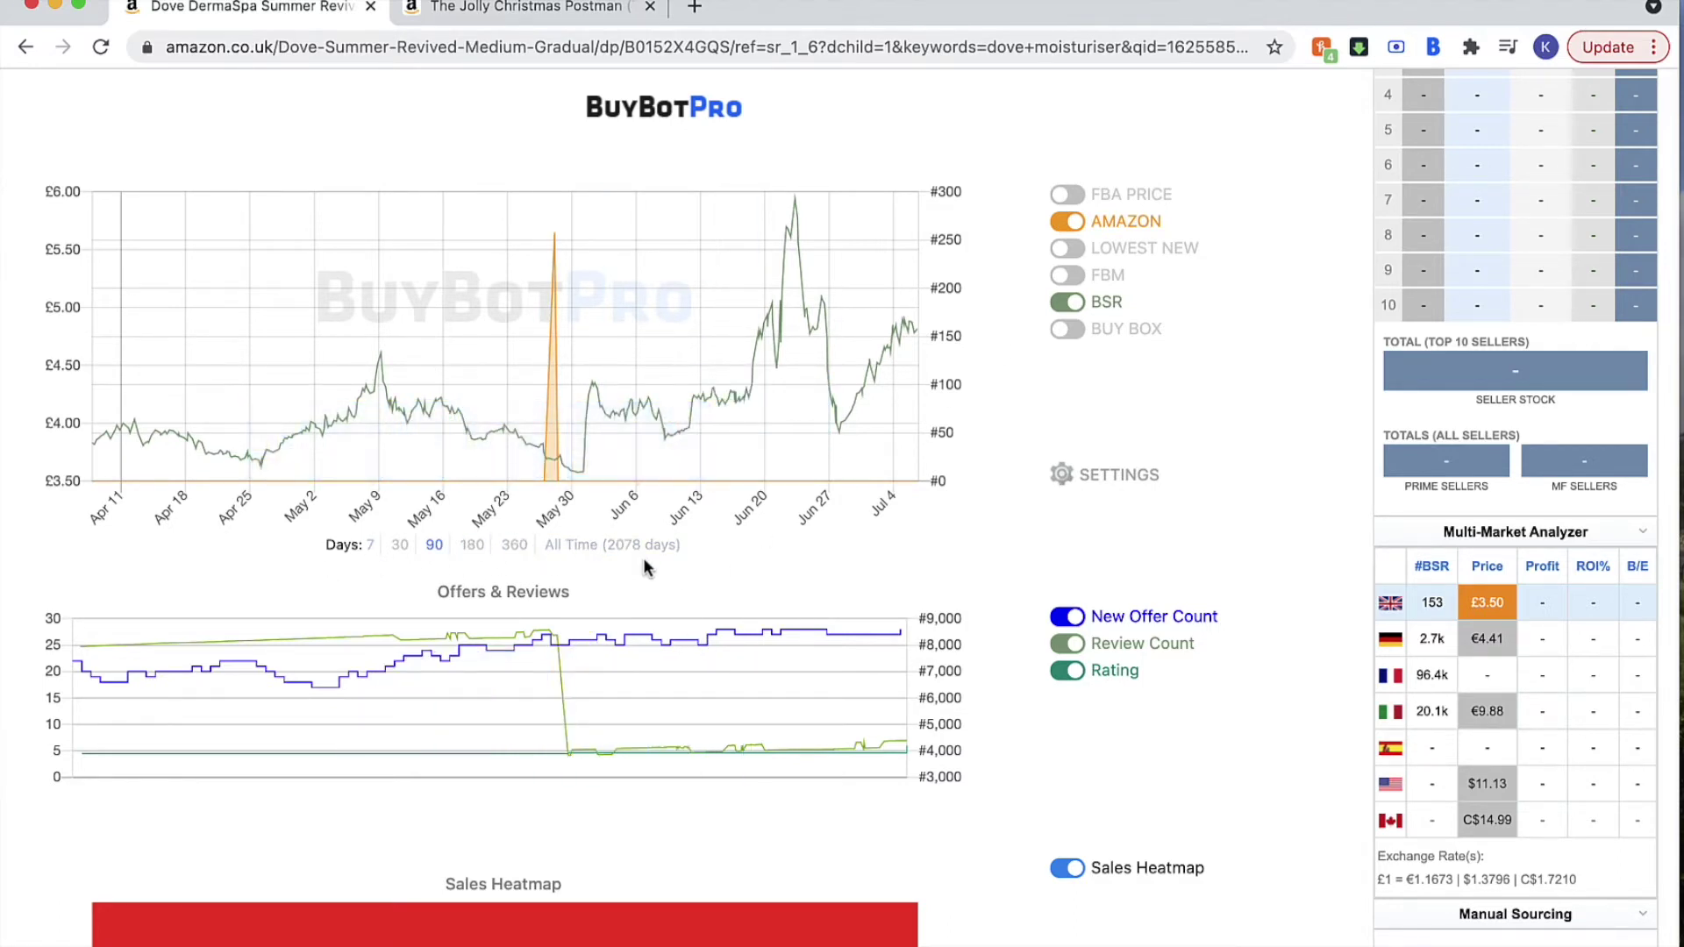
Compare the chart over 7, 30, 90, 180 and 360 days, ending with the All Time range.
click(371, 545)
click(400, 549)
click(434, 549)
click(472, 548)
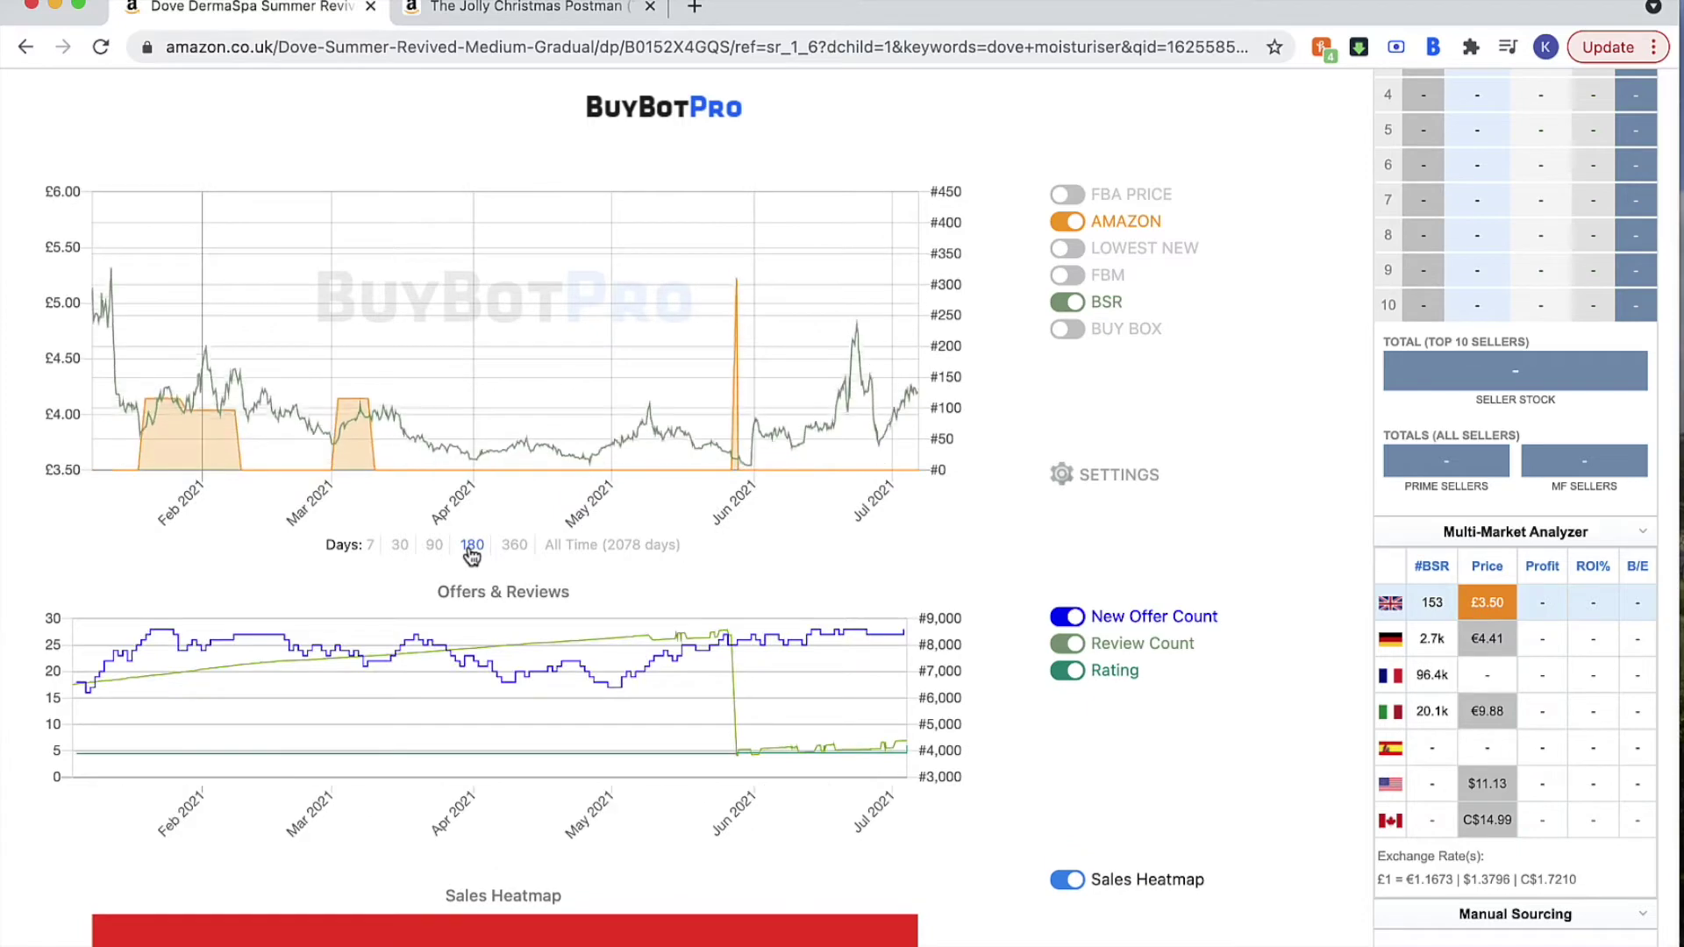
click(513, 548)
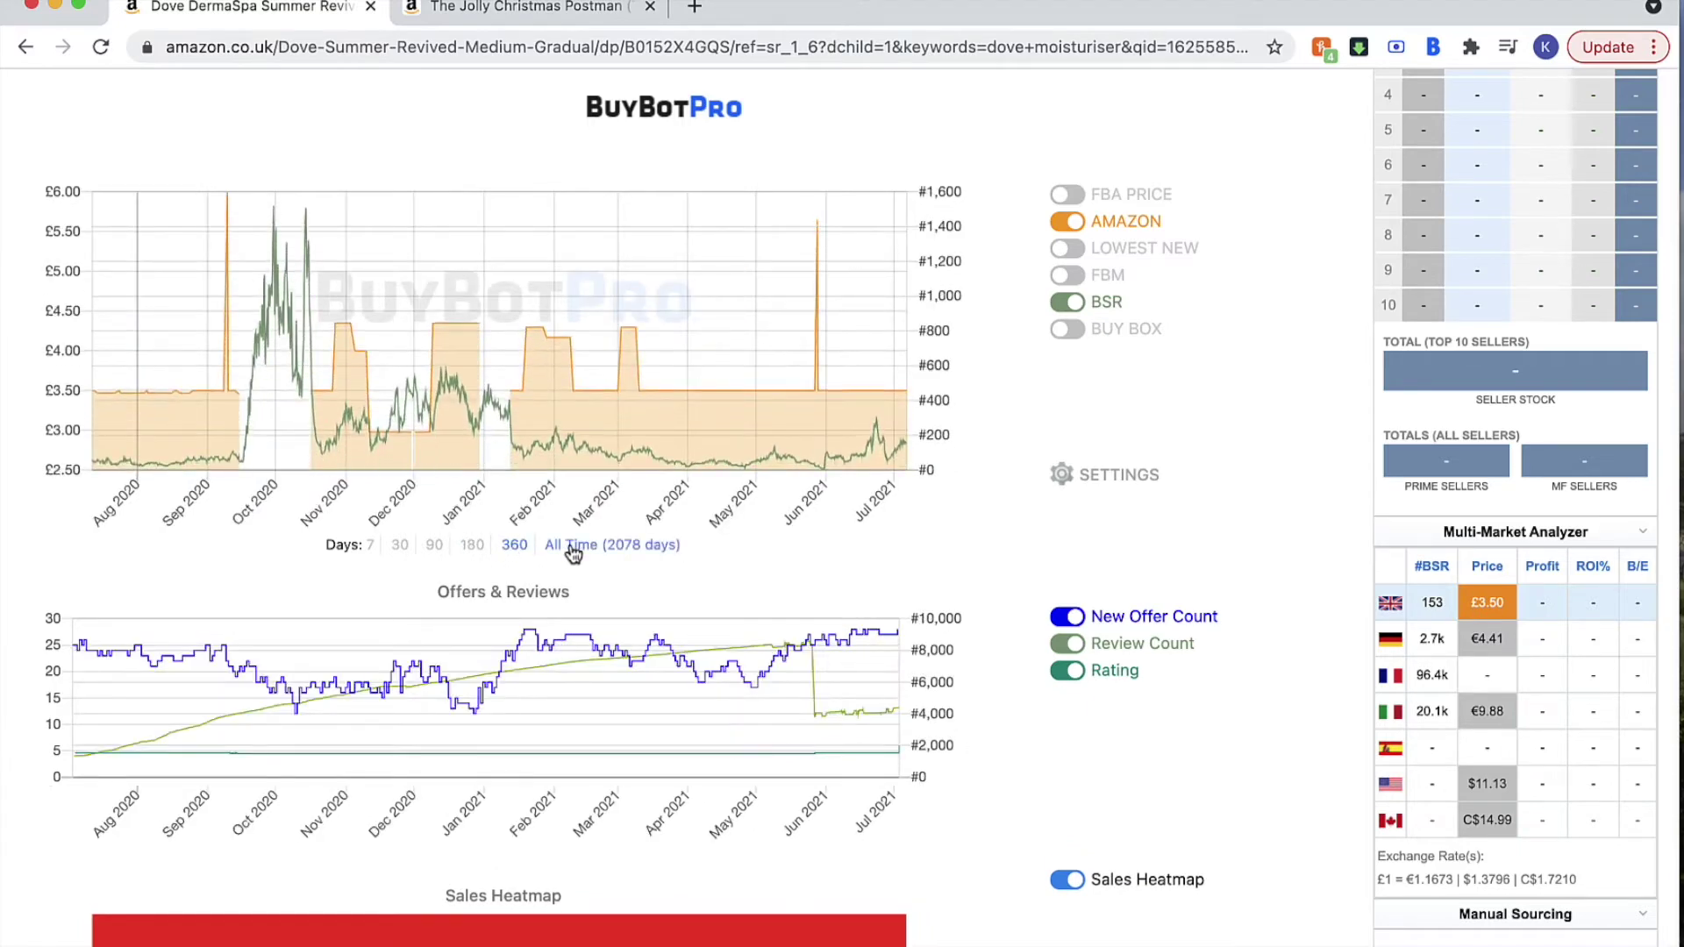
click(573, 547)
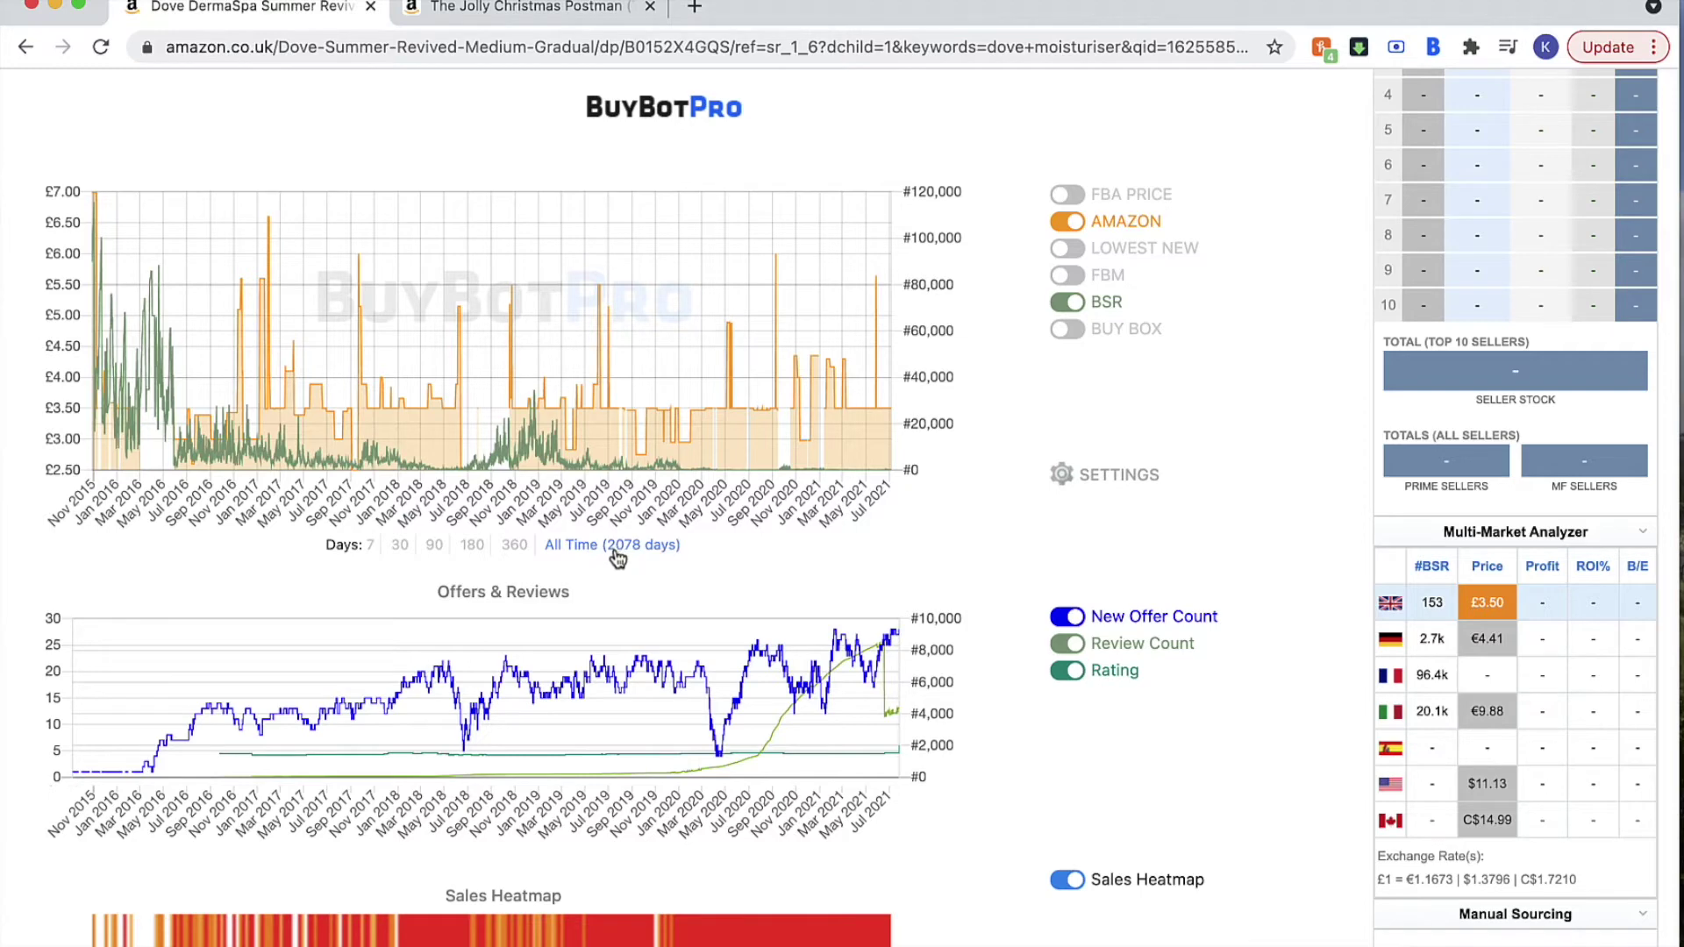
Look at the chart settings, and zoom the all-time chart into about December 2018 to May 2019.
click(1064, 478)
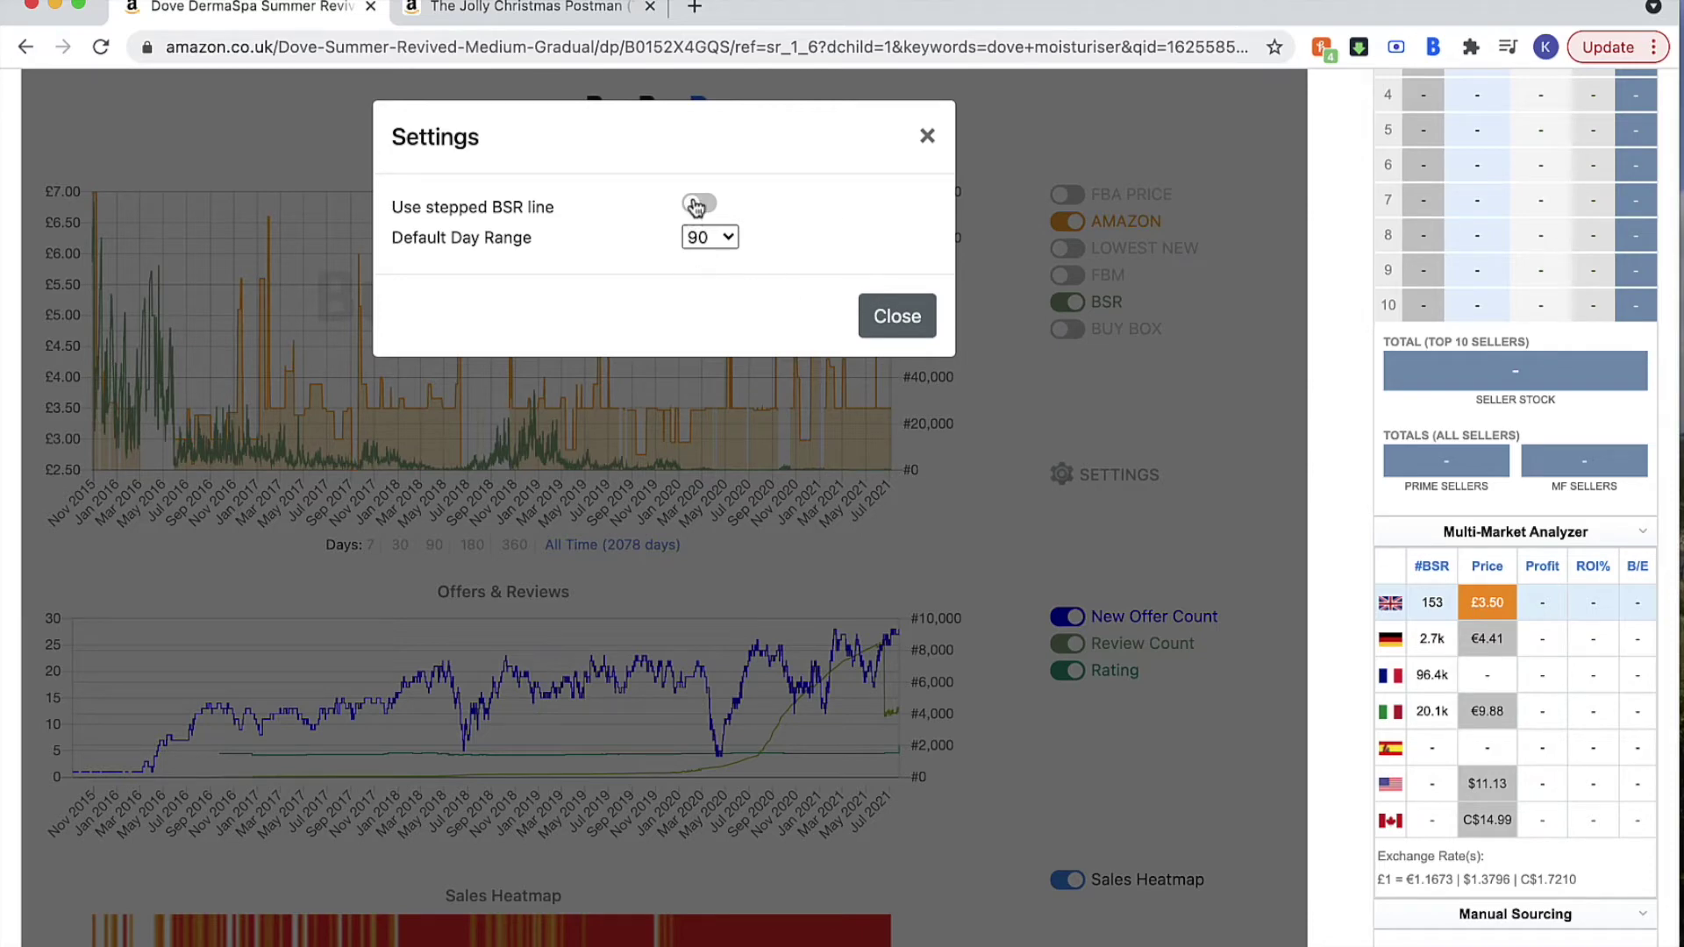
click(926, 137)
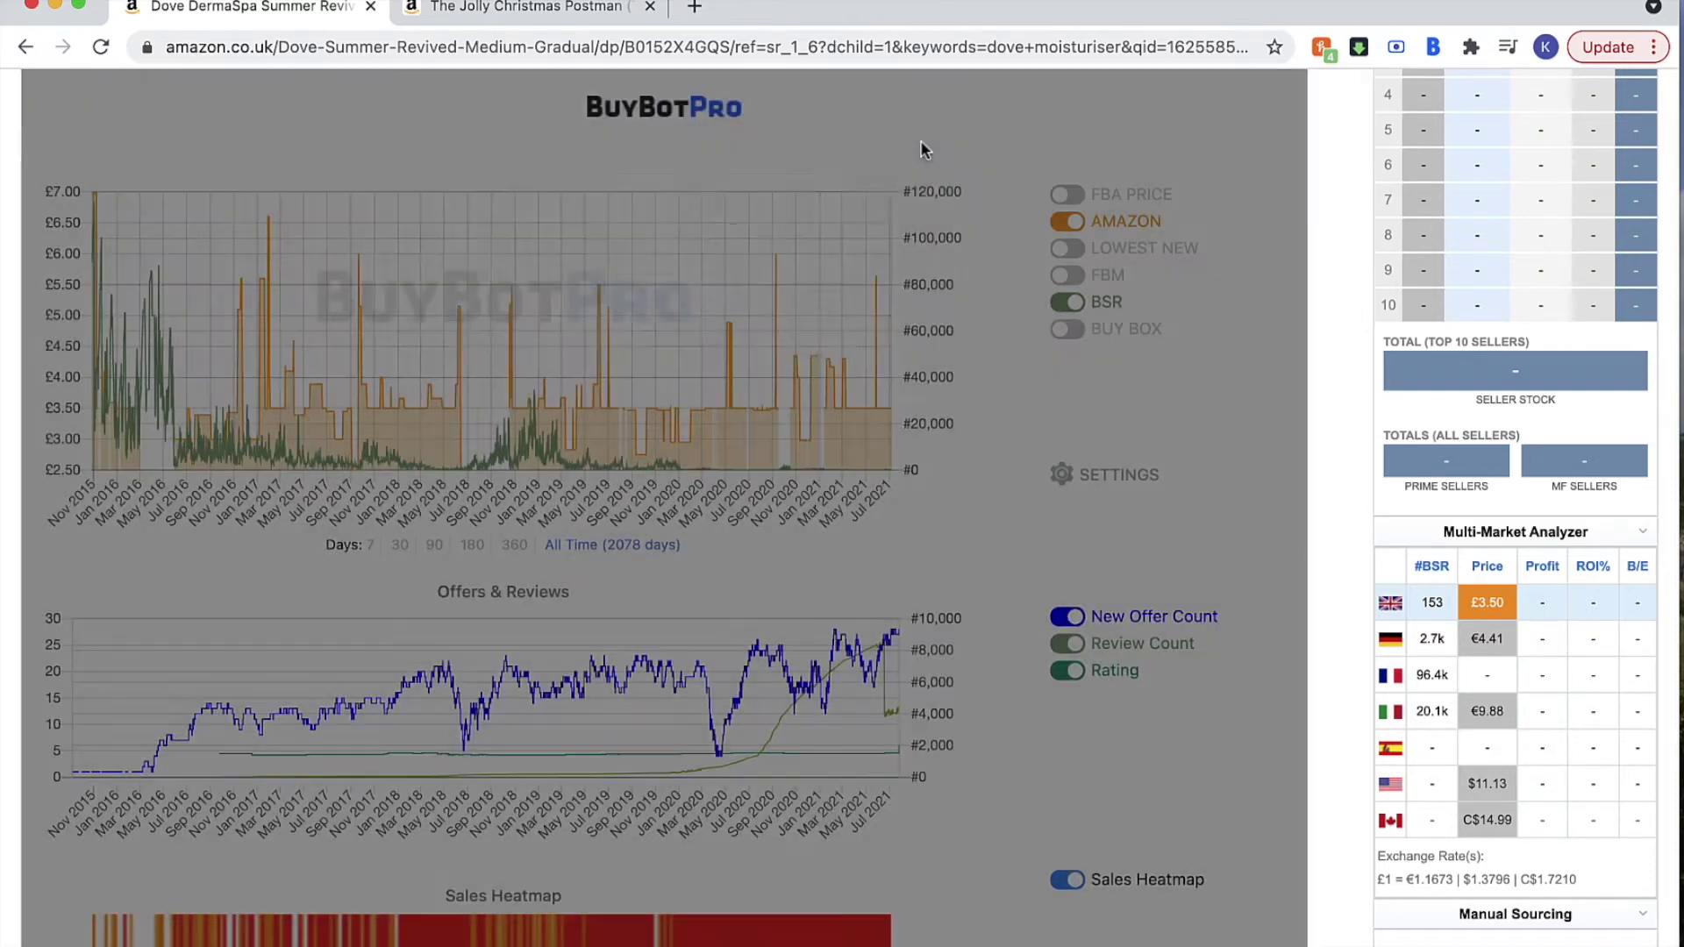
drag(591, 430, 593, 433)
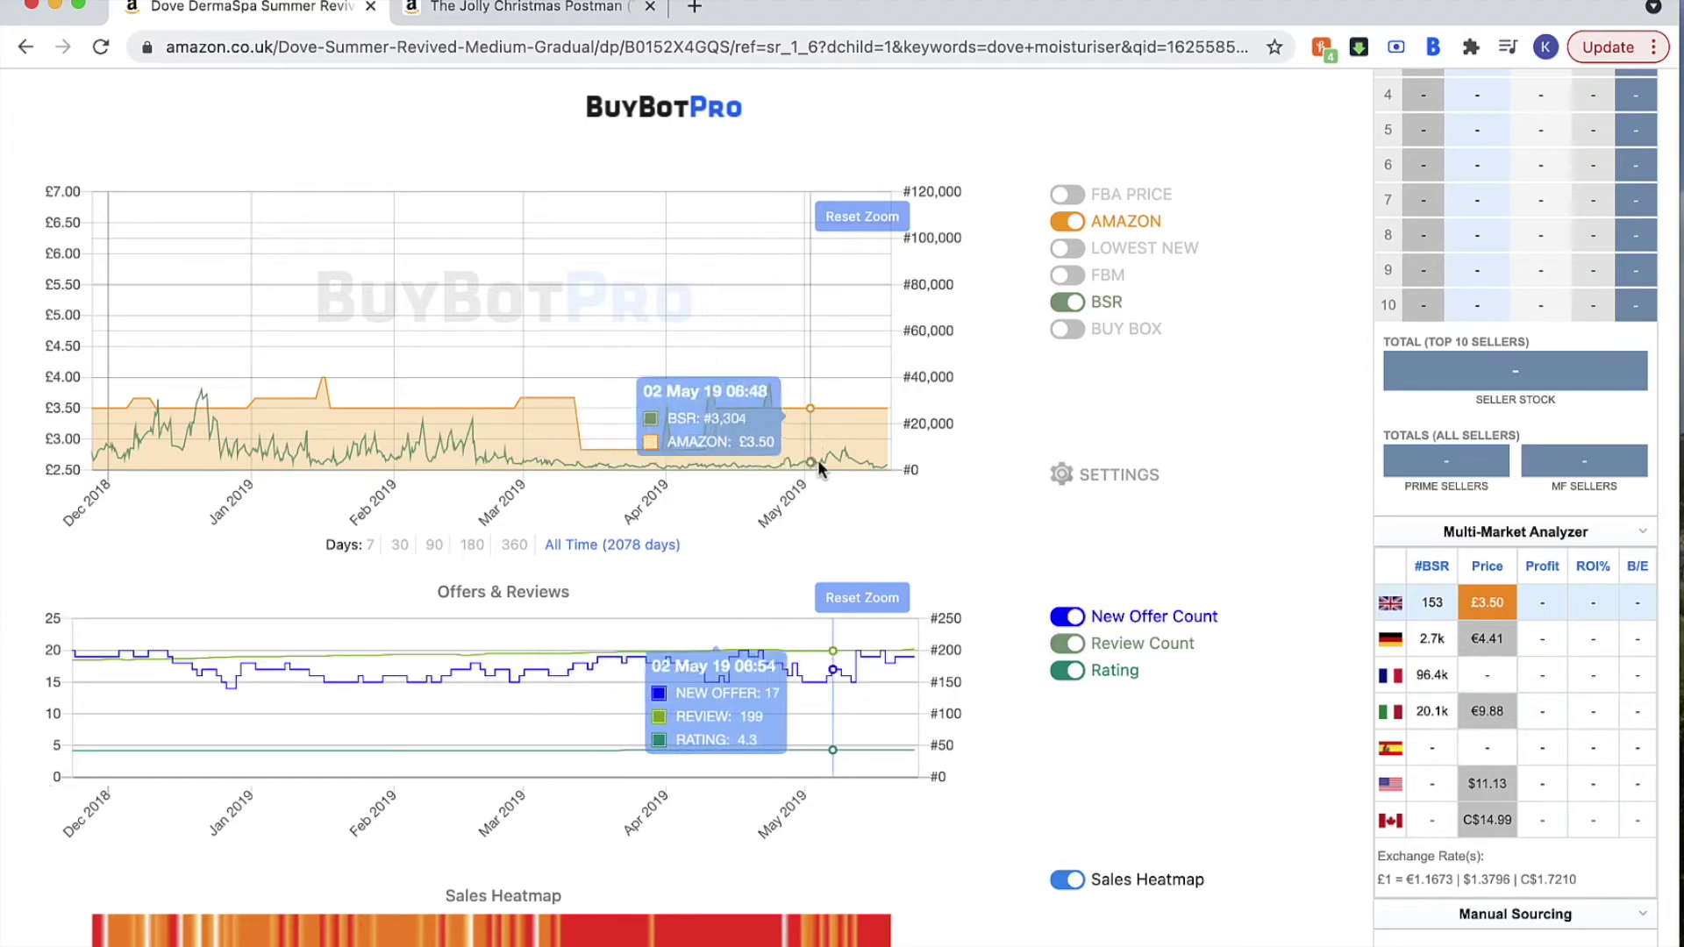
Enable the stepped BSR line in the chart settings and zoom the chart into about February to April 2019.
click(1075, 472)
click(700, 204)
click(493, 421)
drag(502, 396, 635, 397)
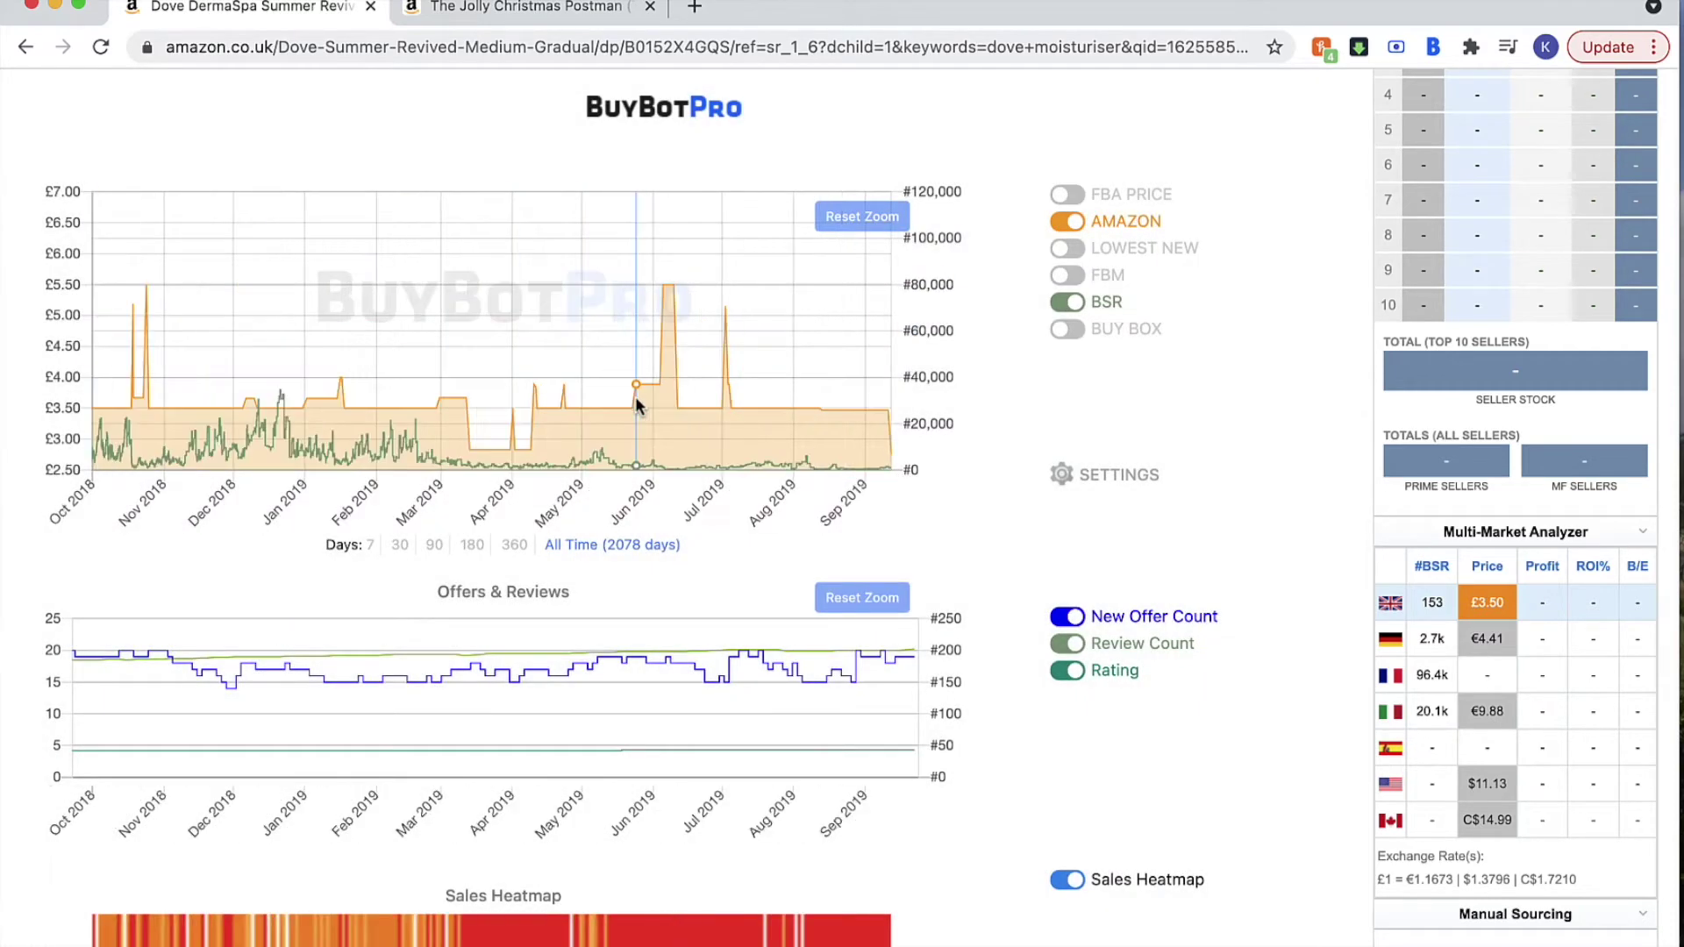
drag(393, 413, 561, 443)
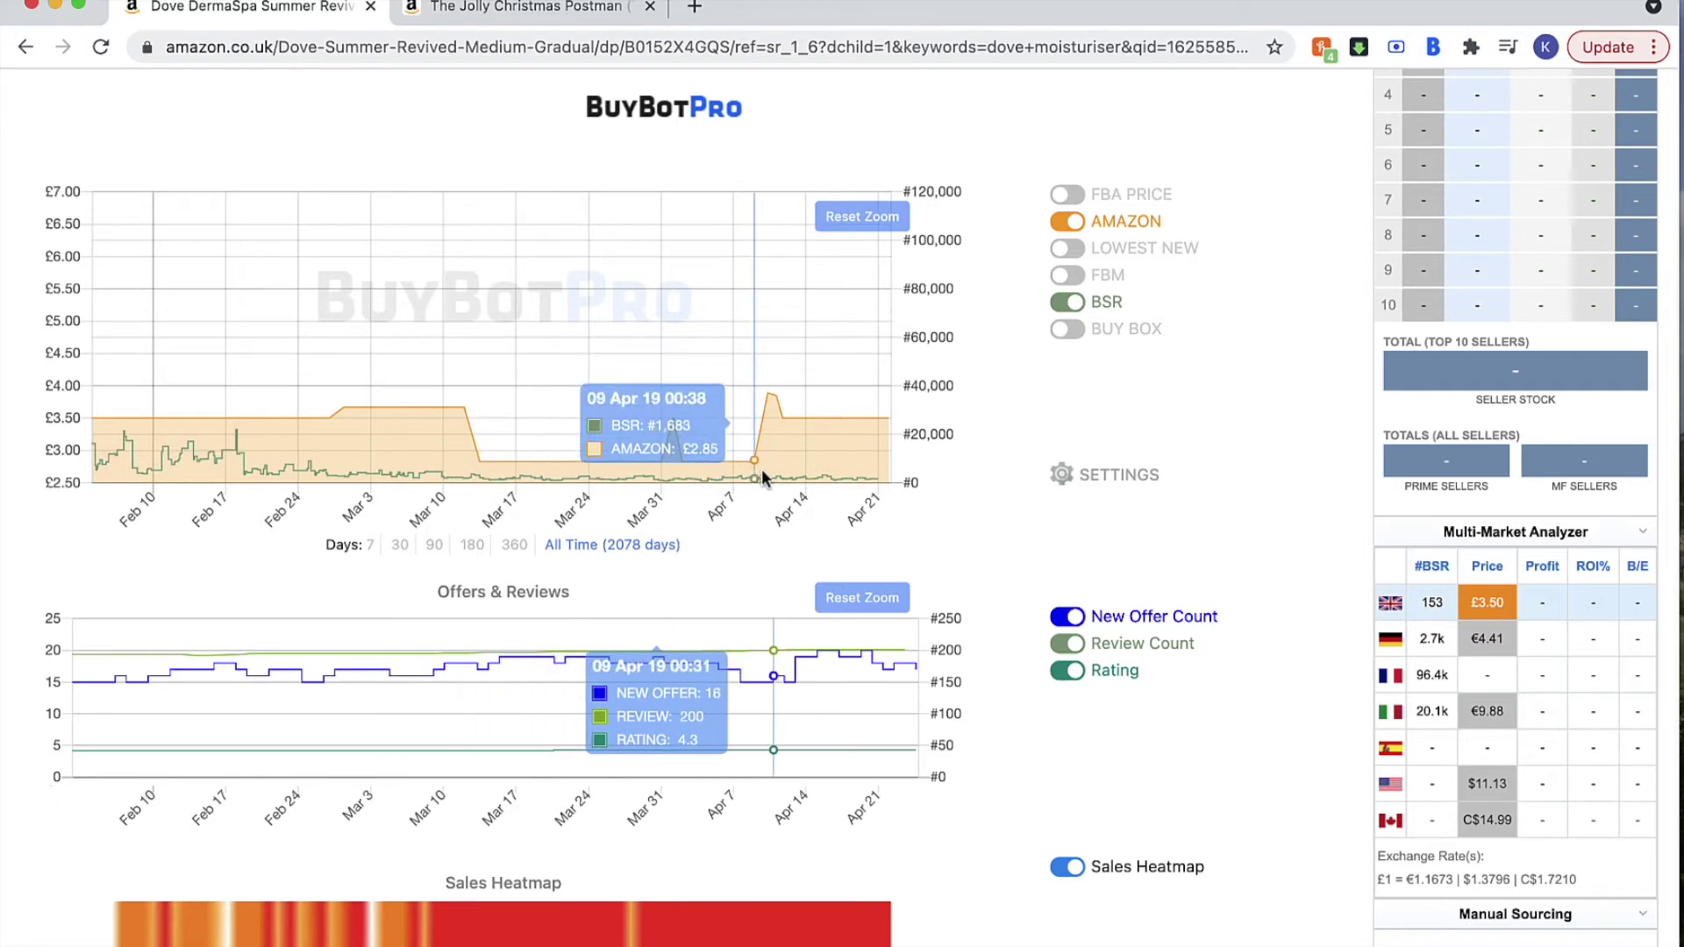
Check the Default Day Range setting, keeping it at 90, and display the last 90 days on the charts.
click(1094, 487)
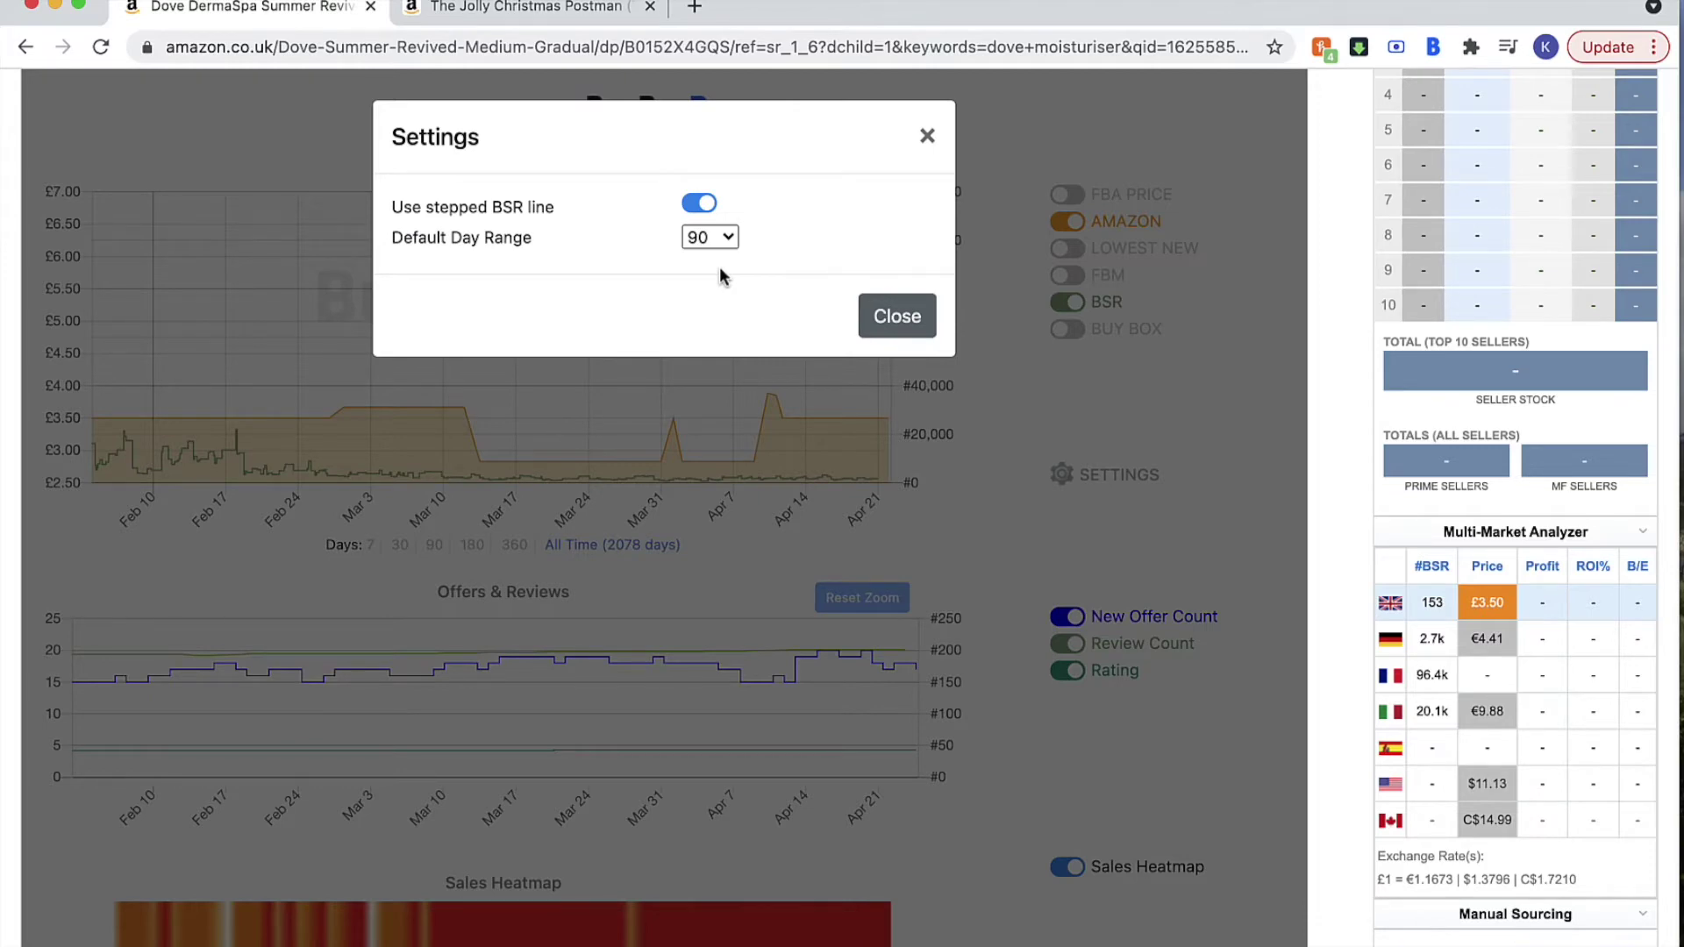
click(710, 237)
click(713, 239)
click(929, 137)
click(432, 546)
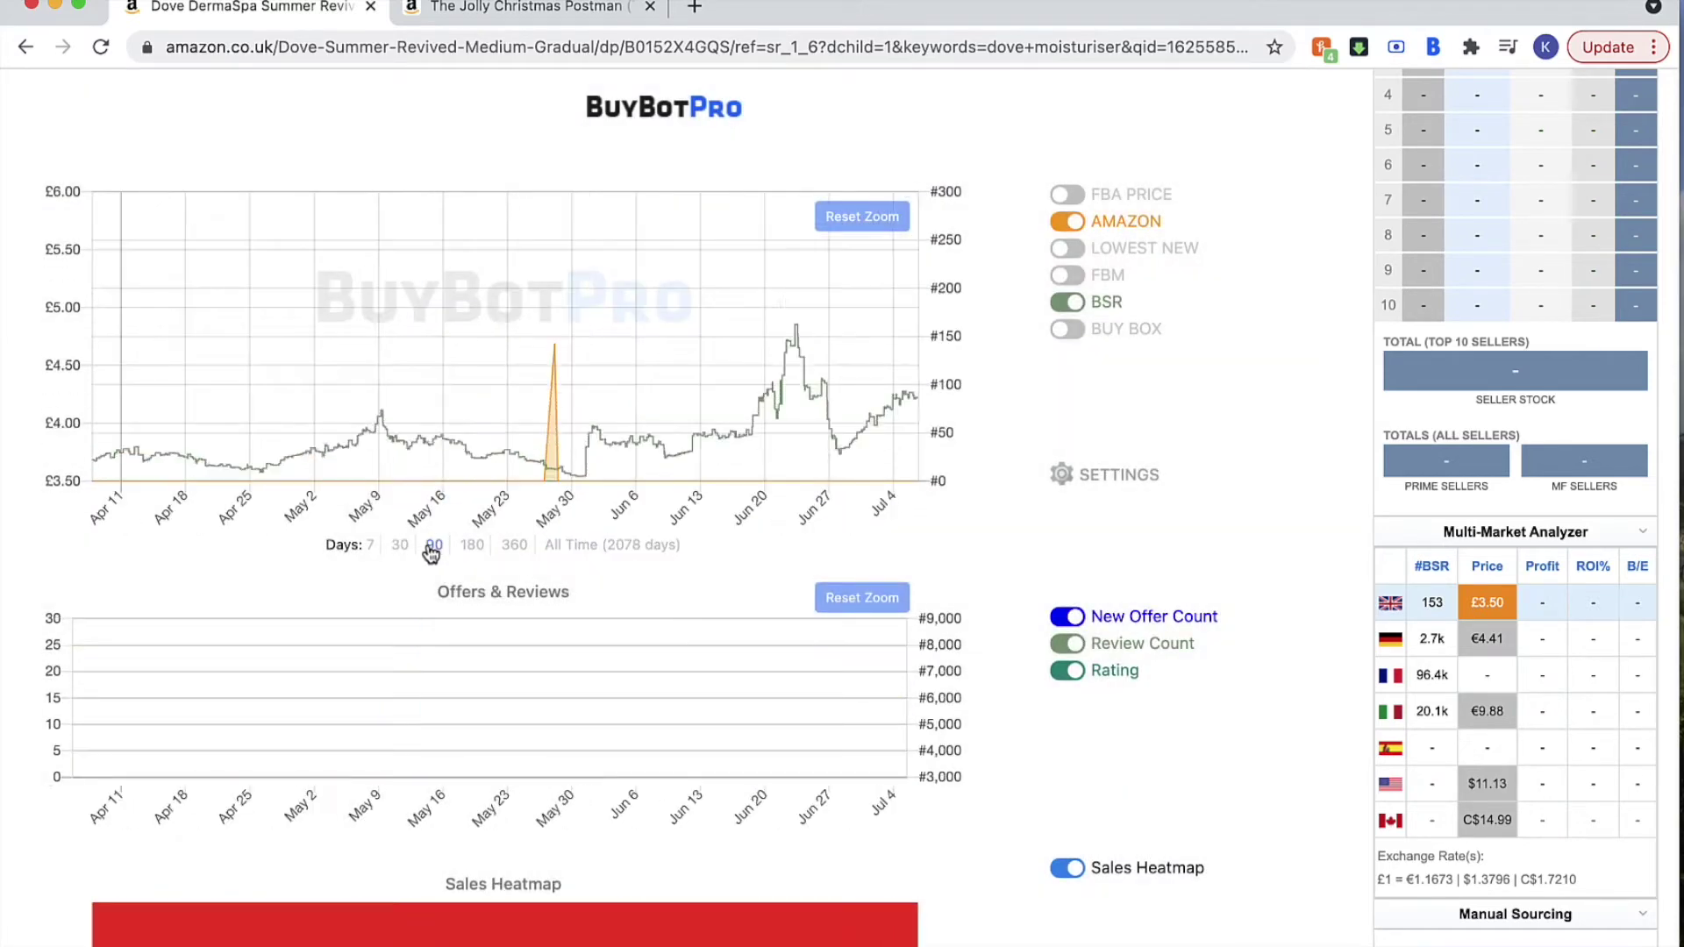
click(1065, 476)
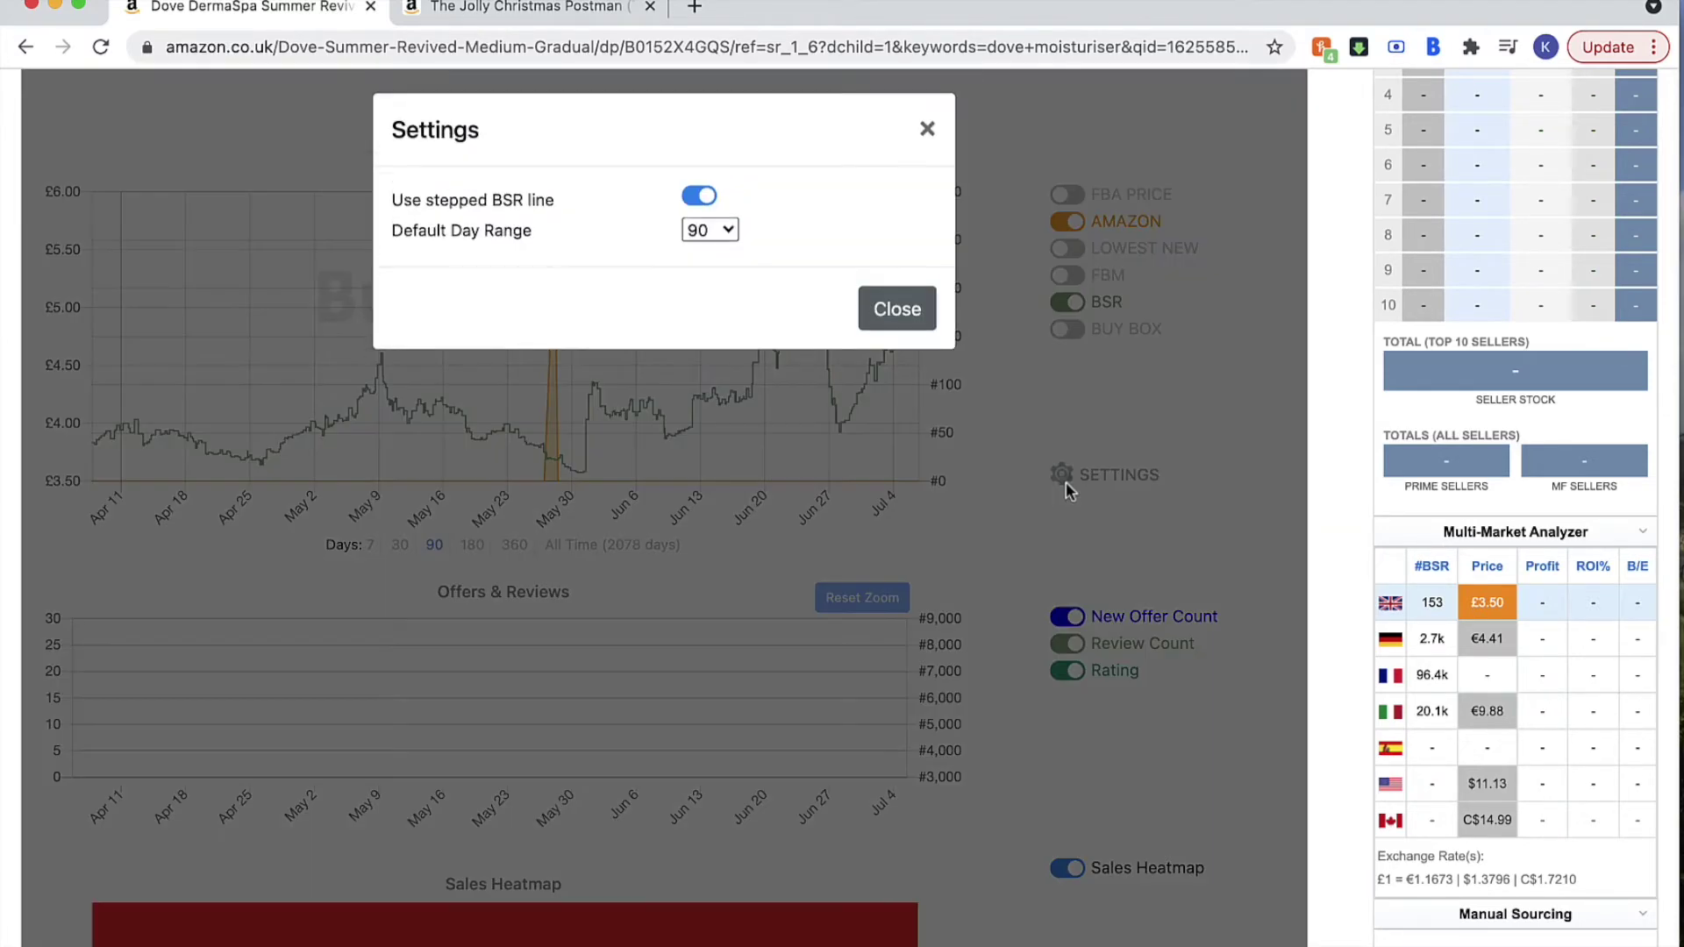
click(874, 316)
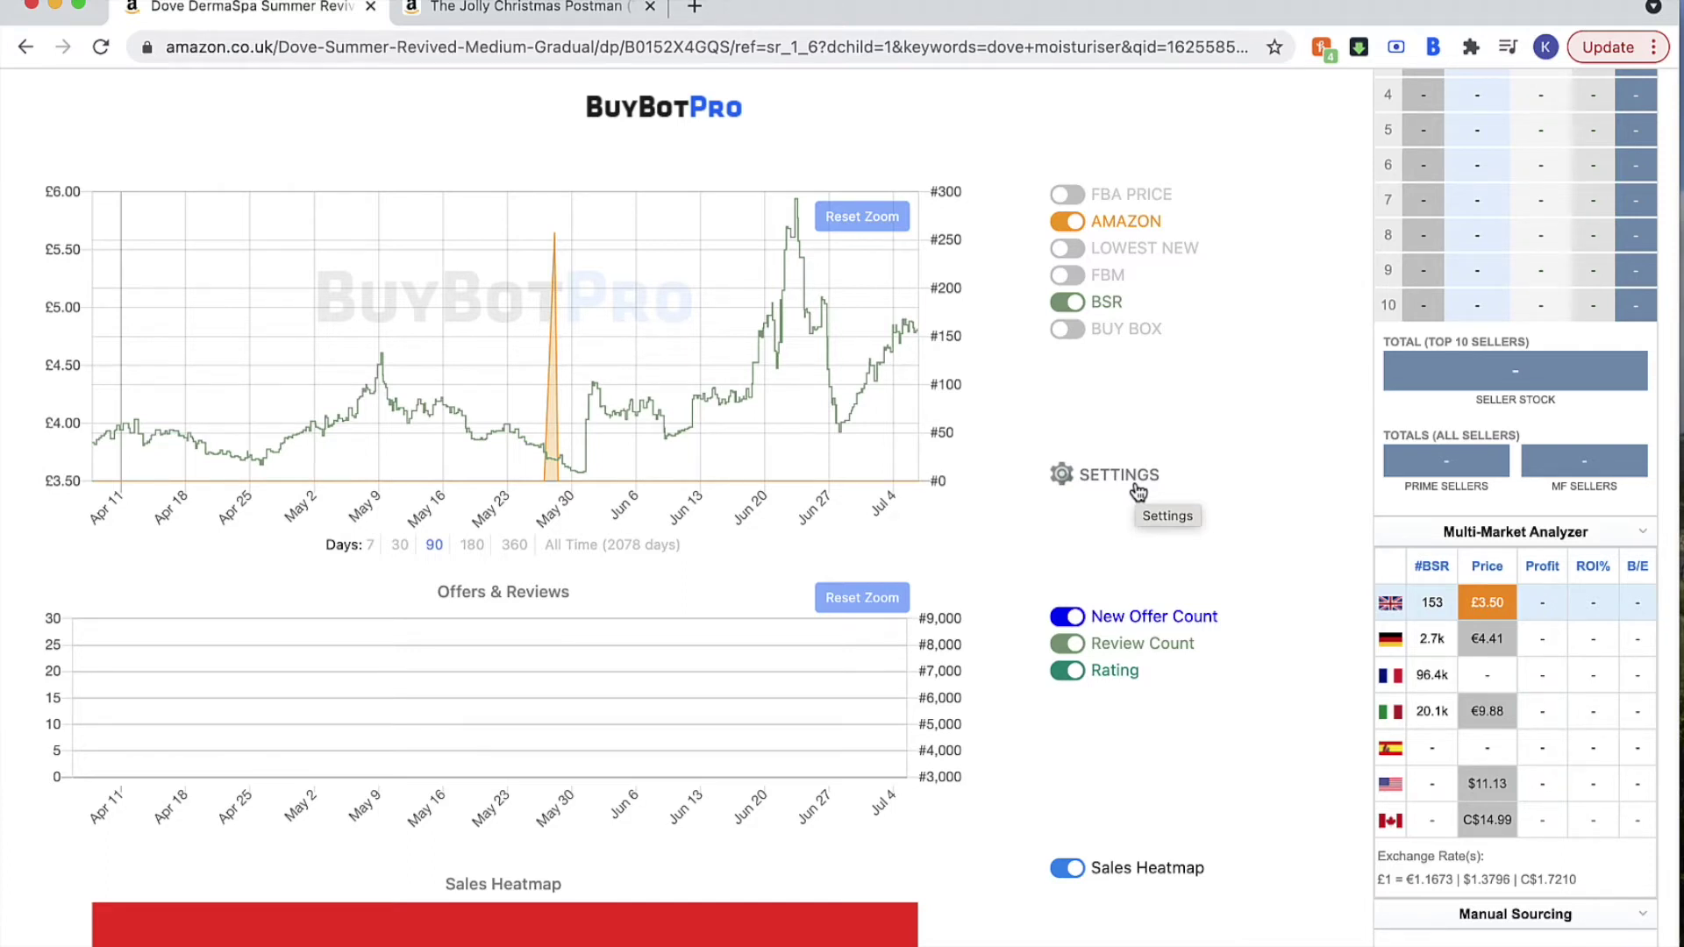
Add the FBA PRICE, LOWEST NEW, FBM and BUY BOX series to the price chart and set its range to 180 days.
click(1068, 194)
click(1067, 249)
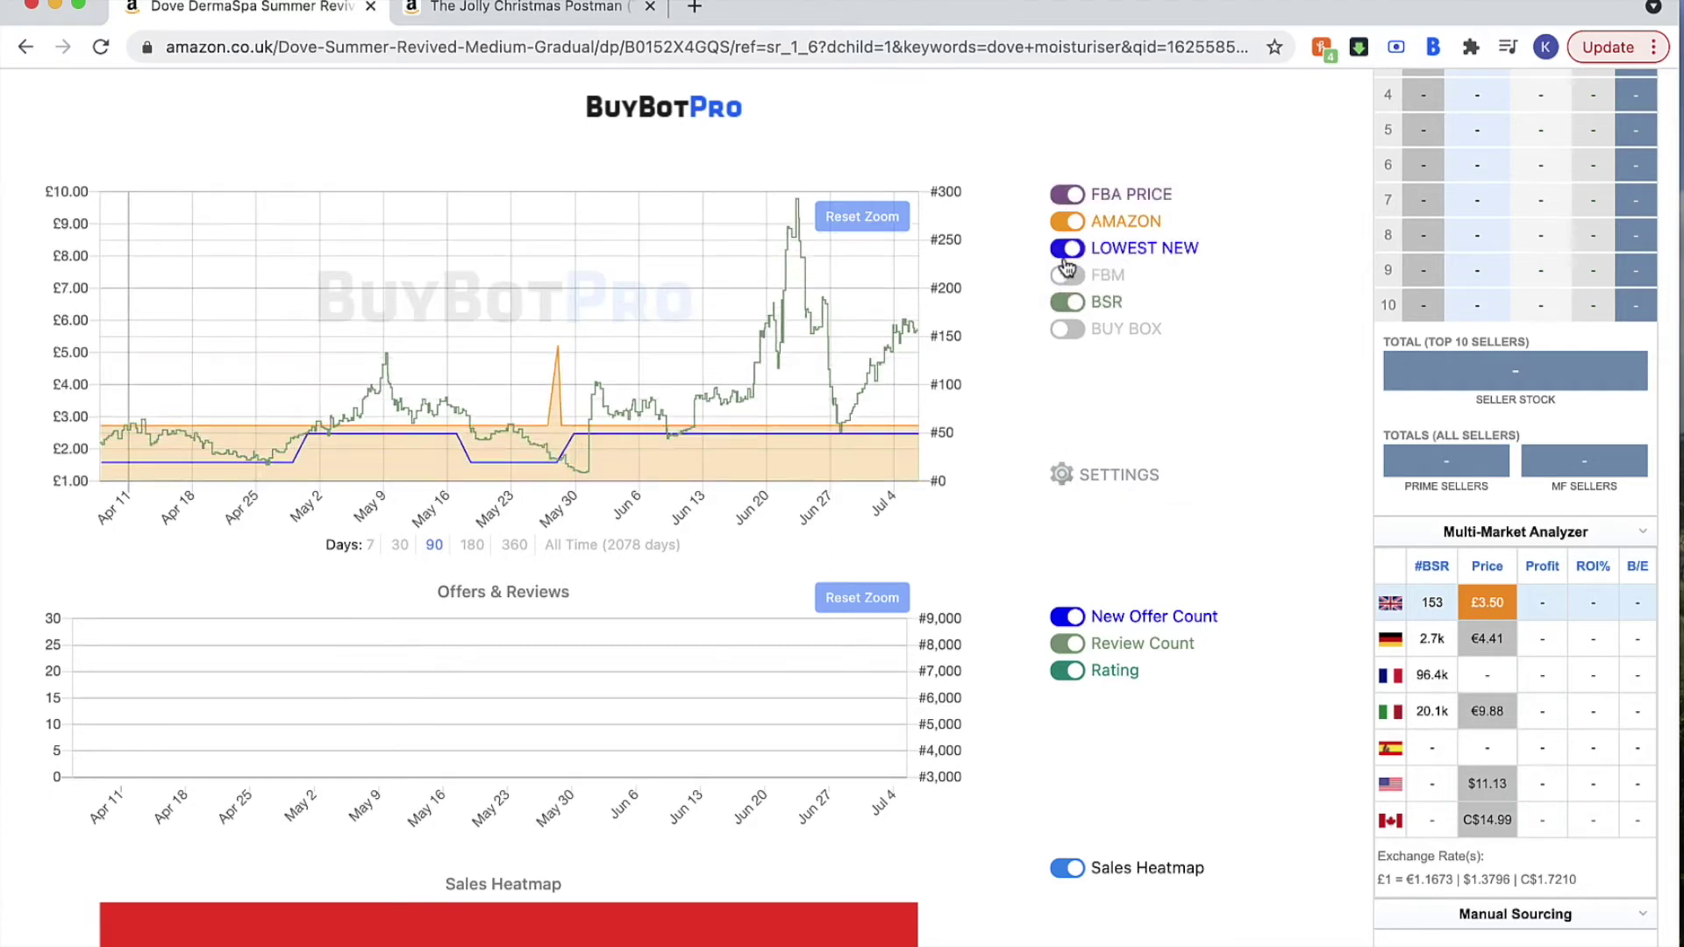
click(1068, 275)
click(1069, 329)
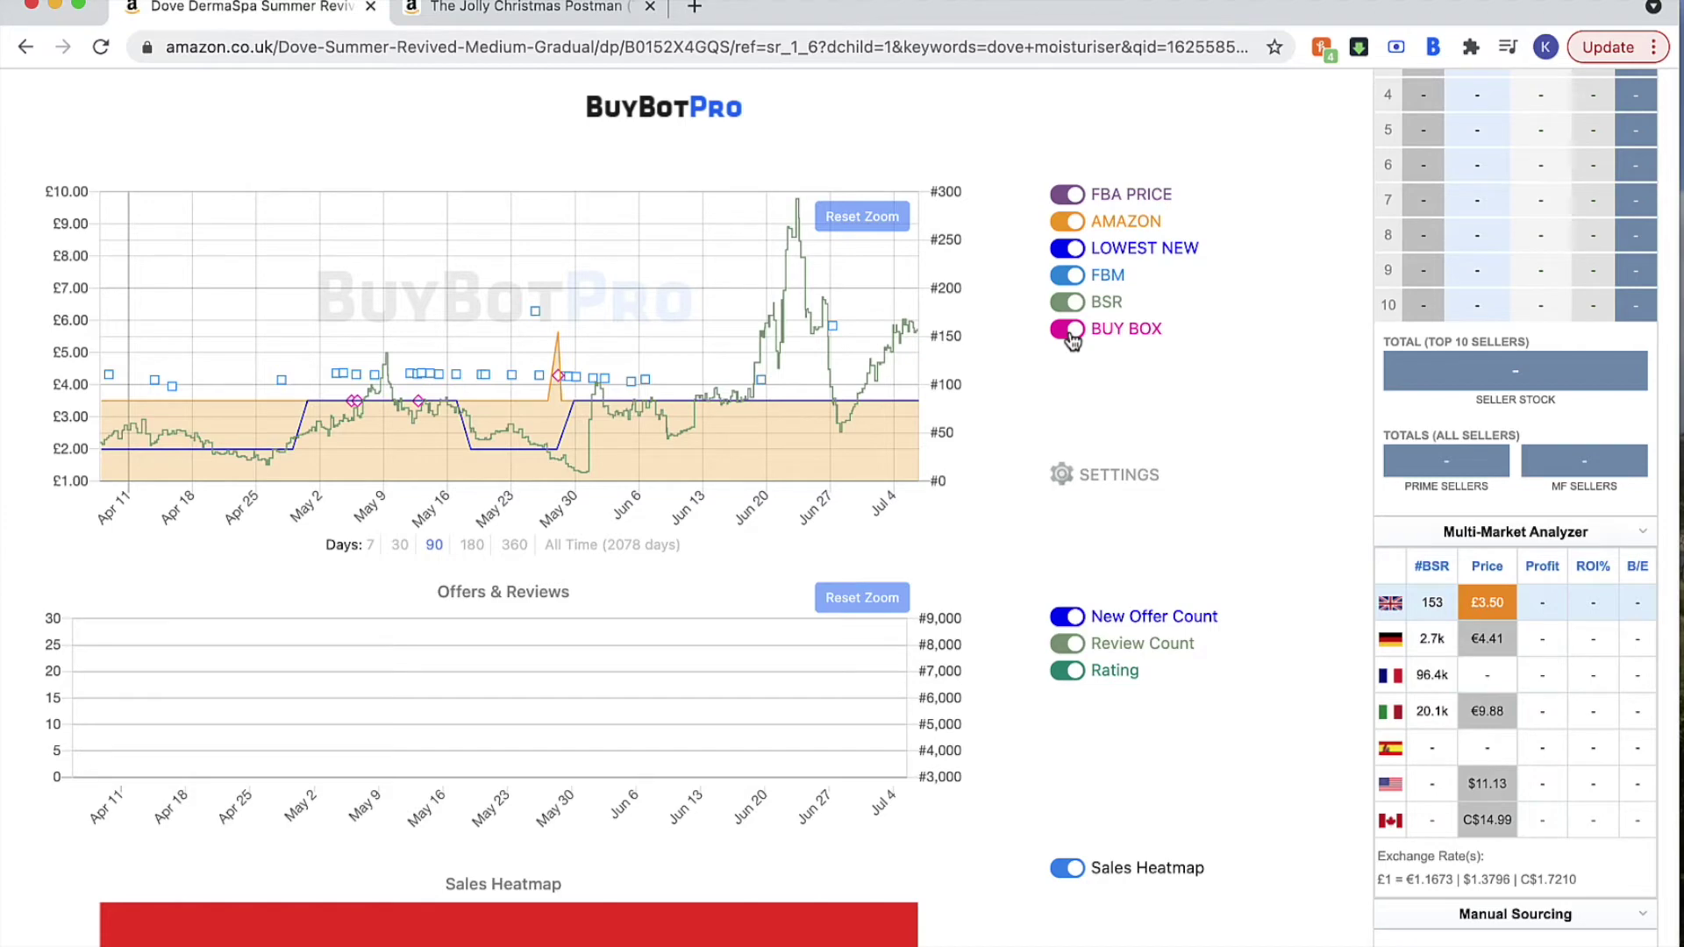
click(472, 545)
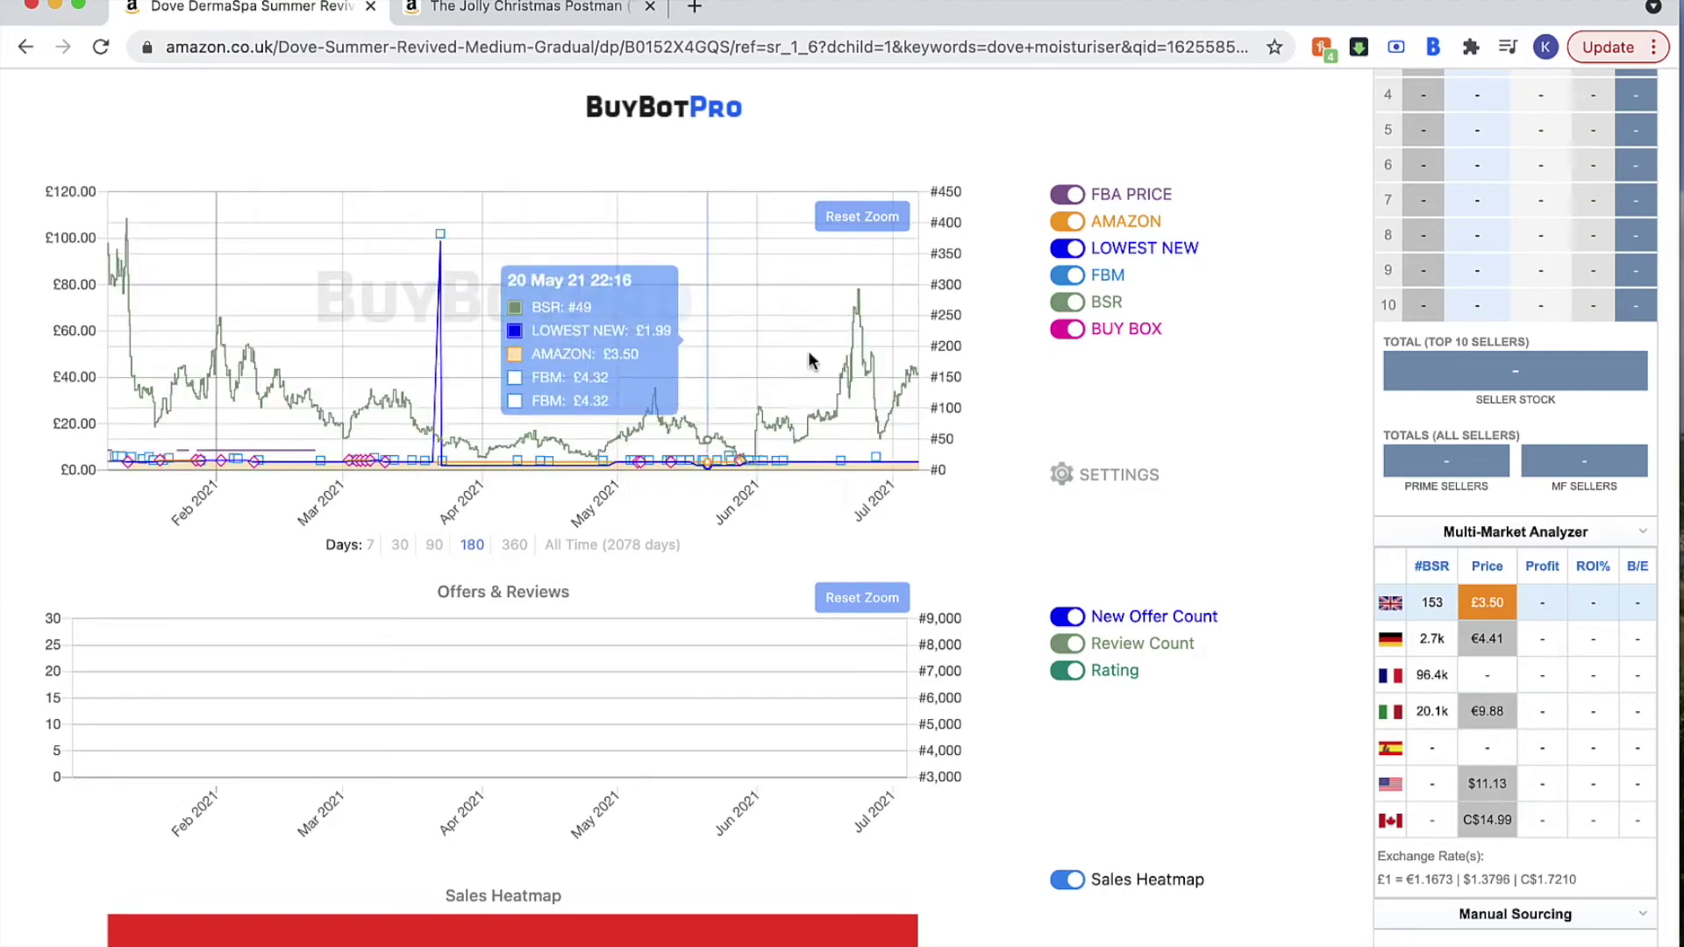
Hide the FBA PRICE, AMAZON, LOWEST NEW, FBM and BUY BOX series so only BSR is plotted.
click(1068, 195)
click(1067, 221)
click(1068, 248)
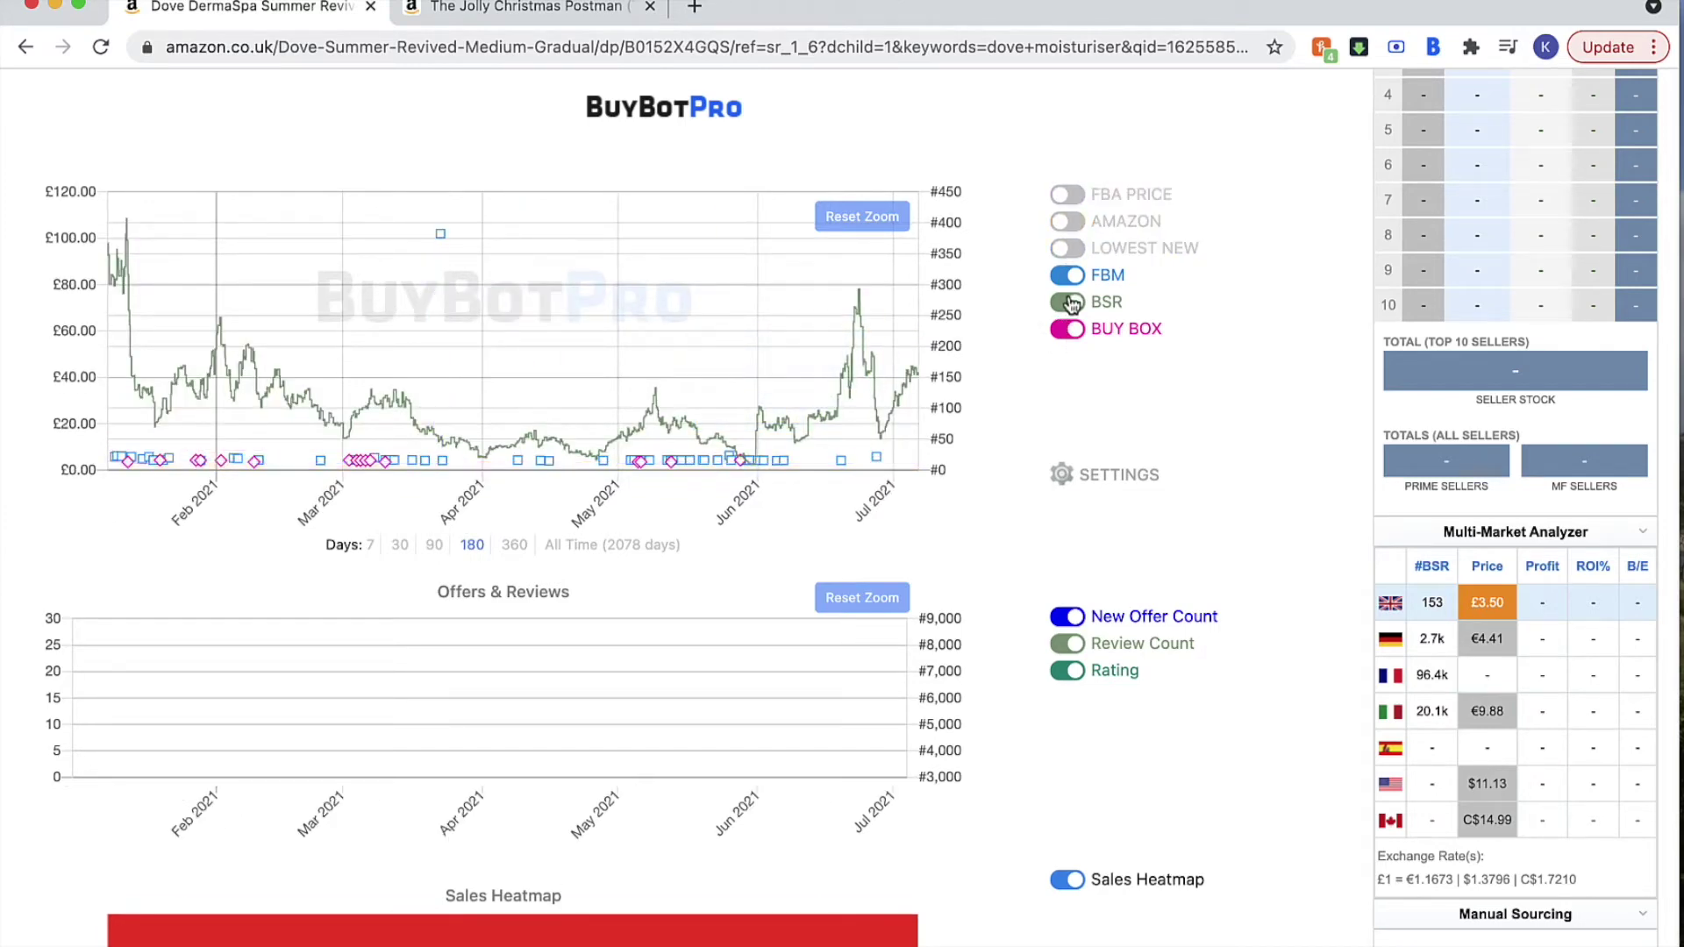
click(1068, 276)
click(1068, 329)
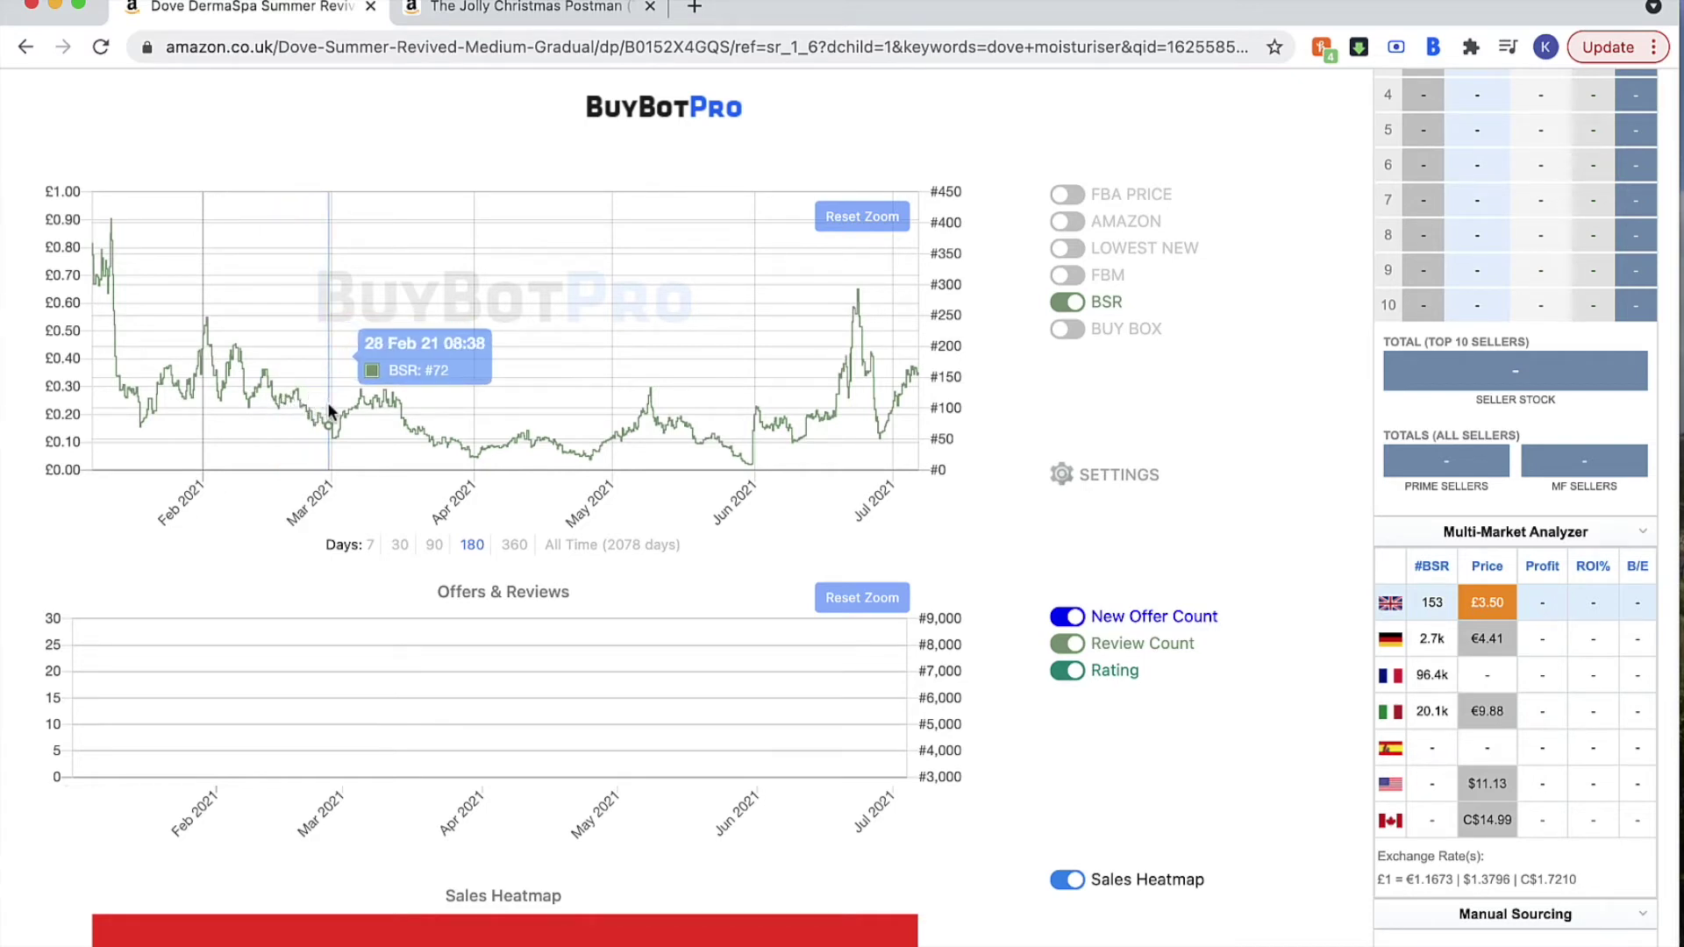
Reset the zoom and inspect the BSR history across 2018, finishing zoomed in on about April to September 2018.
click(857, 217)
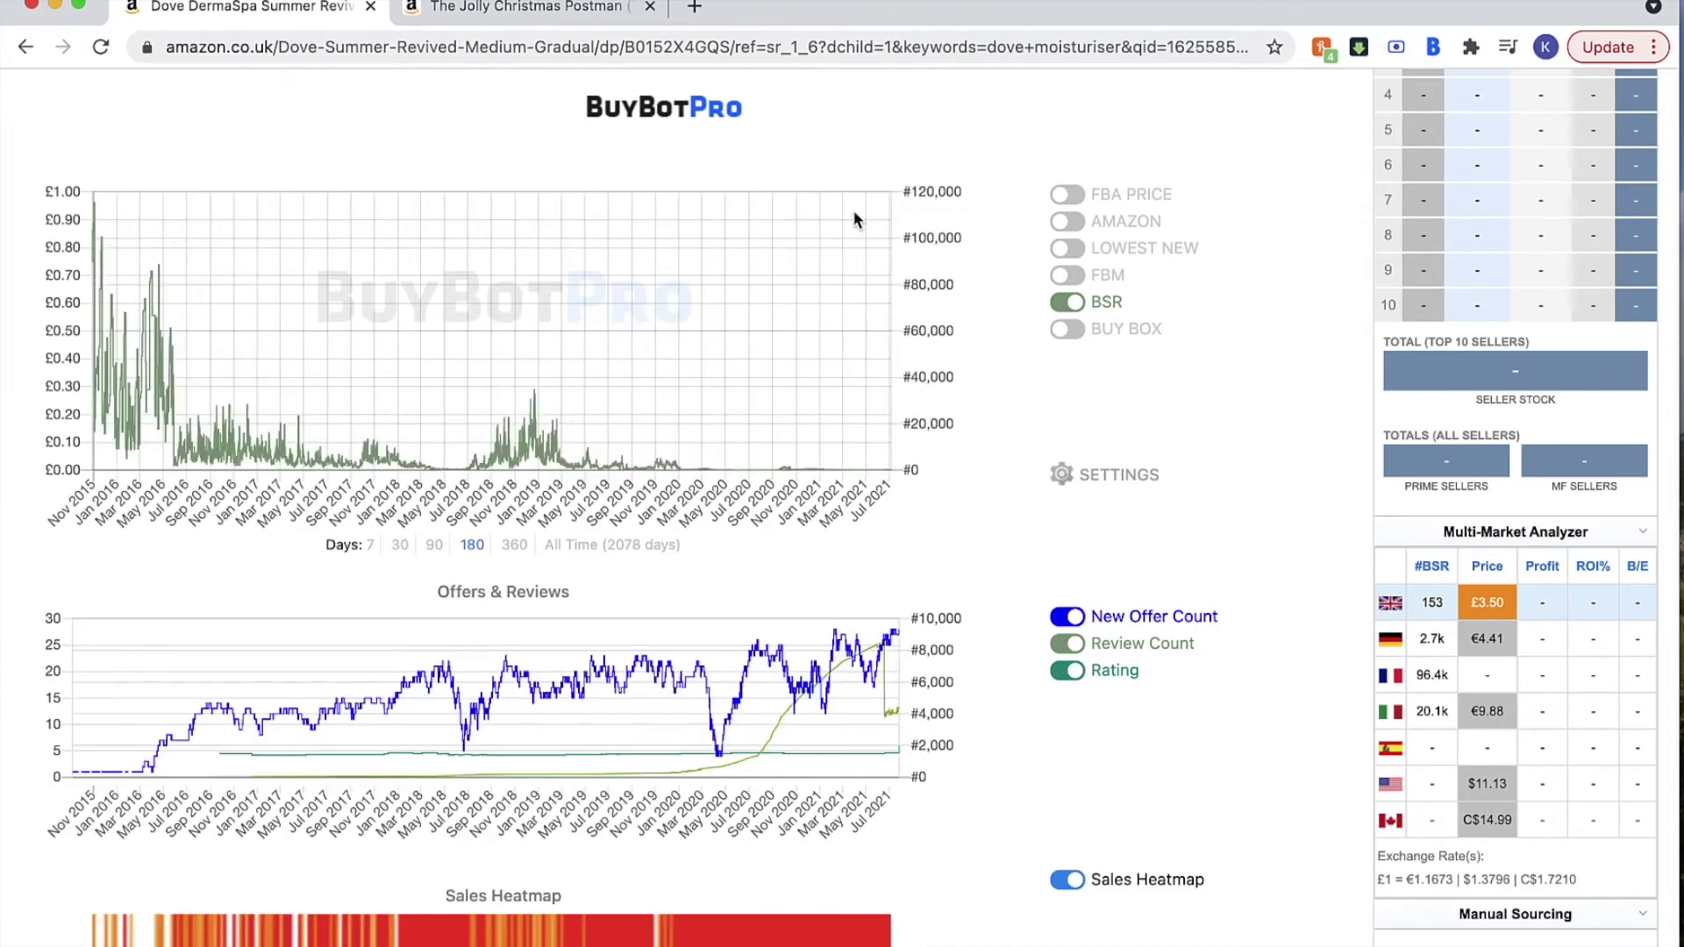
drag(386, 324, 535, 326)
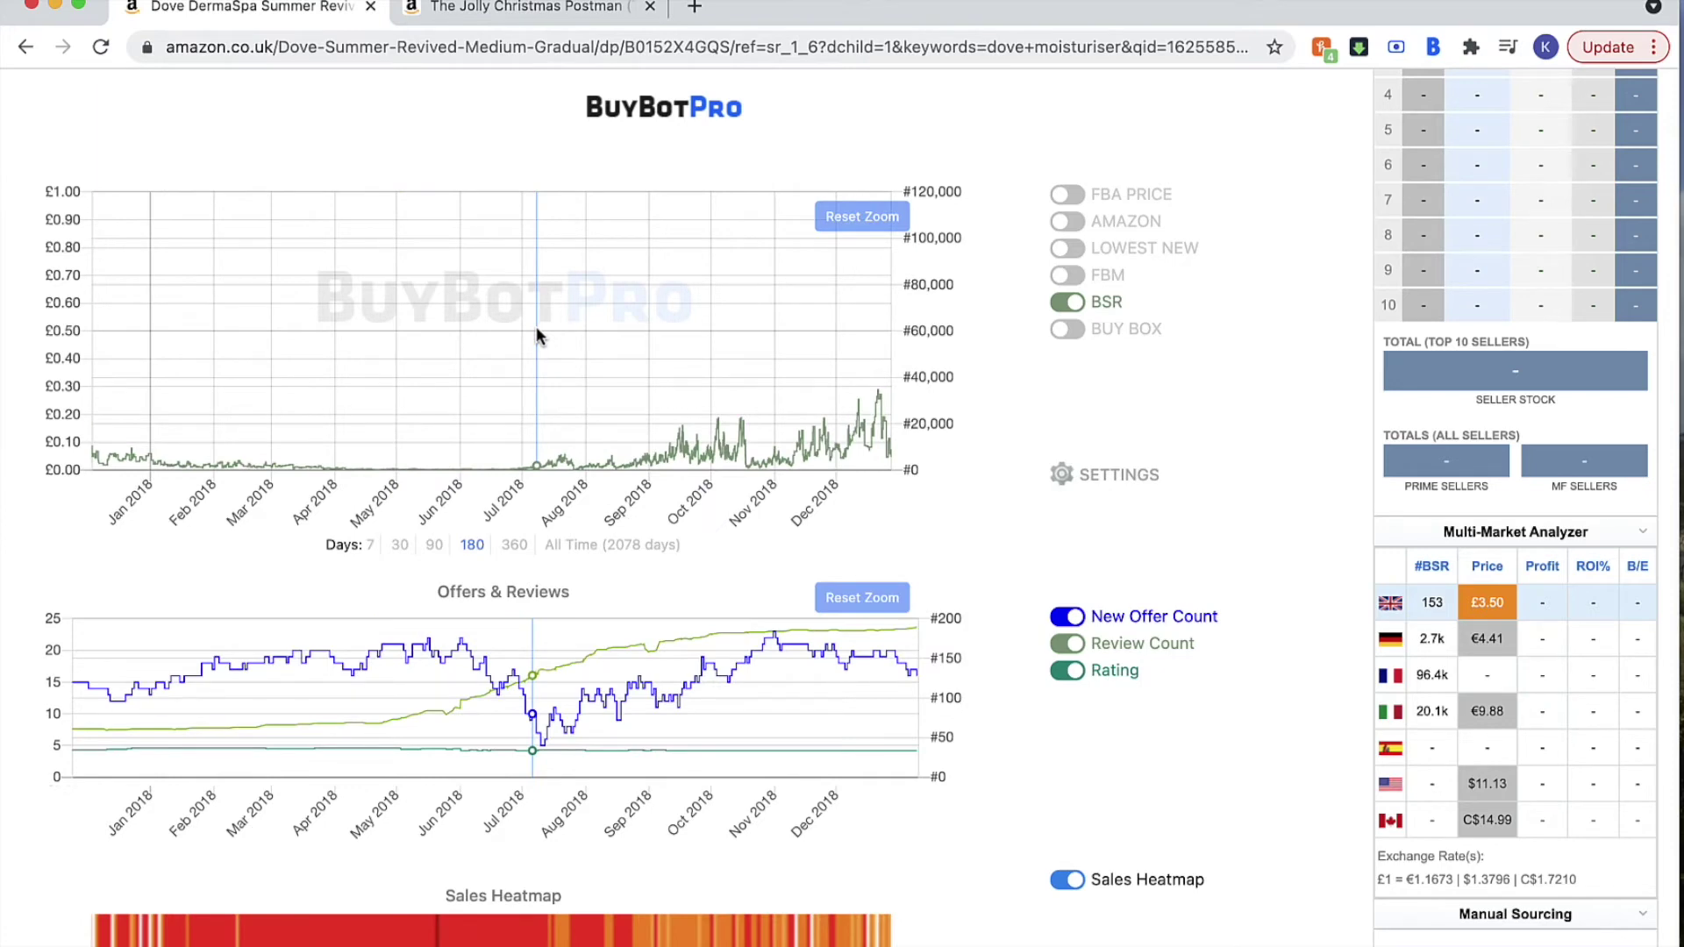
click(853, 214)
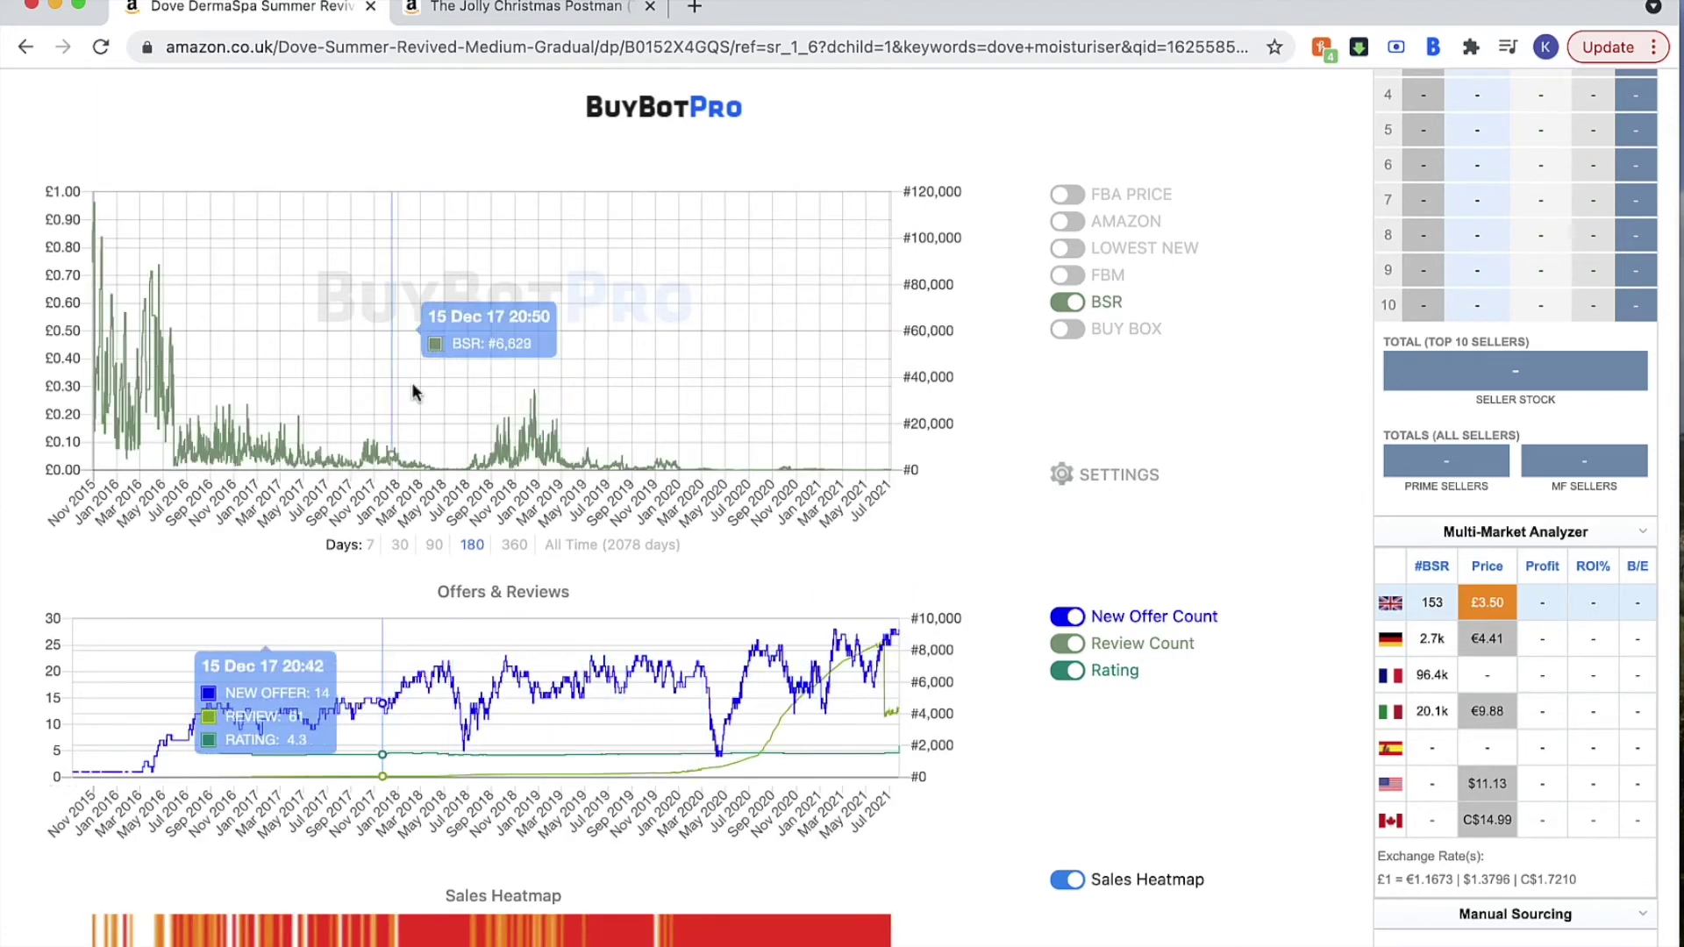
drag(425, 447, 492, 451)
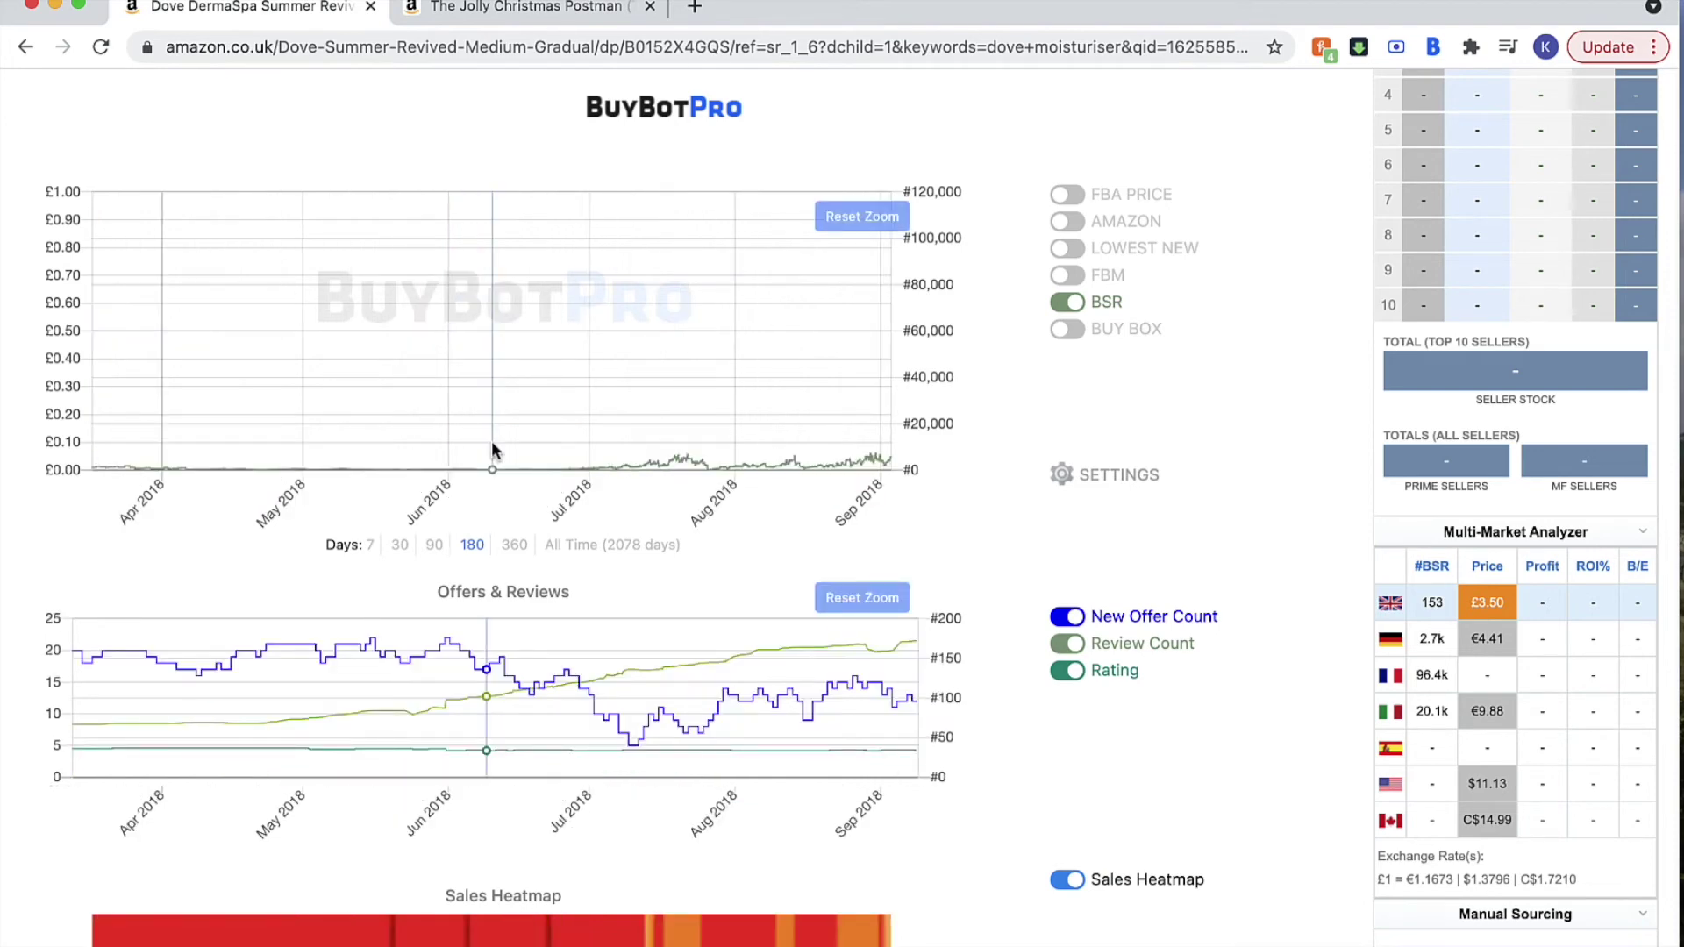
Reset the chart zoom and hide the Review Count and Rating series in the Offers & Reviews chart.
click(863, 215)
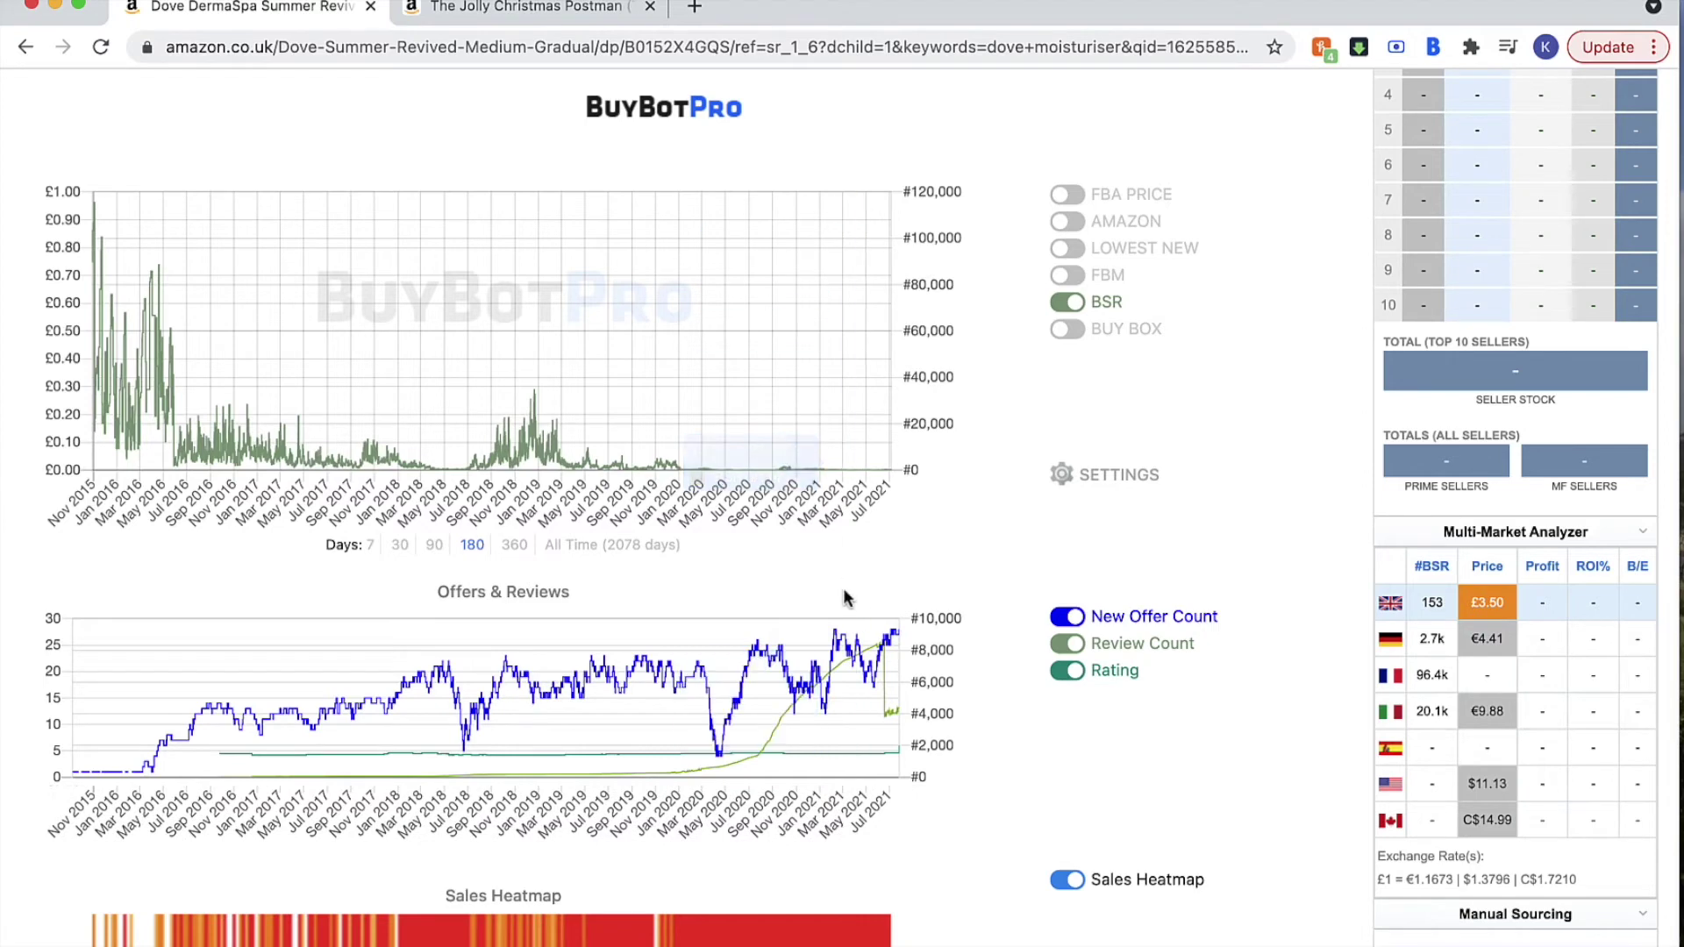
scroll(843, 594, down, 3)
scroll(845, 597, down, 3)
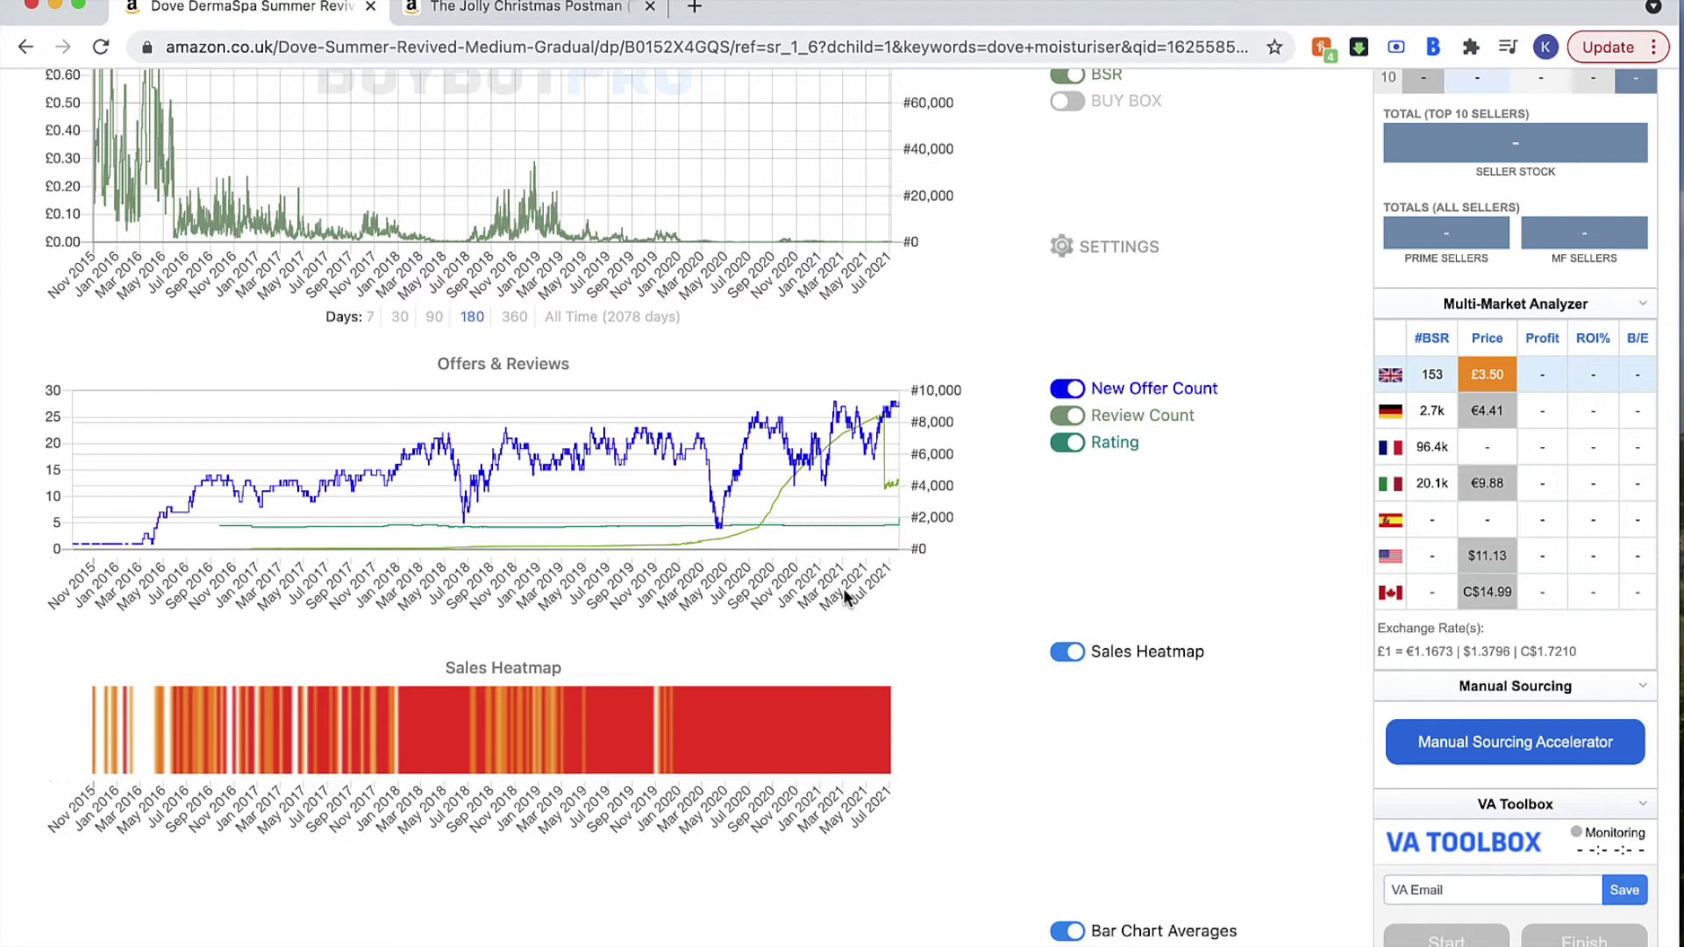
click(1068, 416)
click(1067, 444)
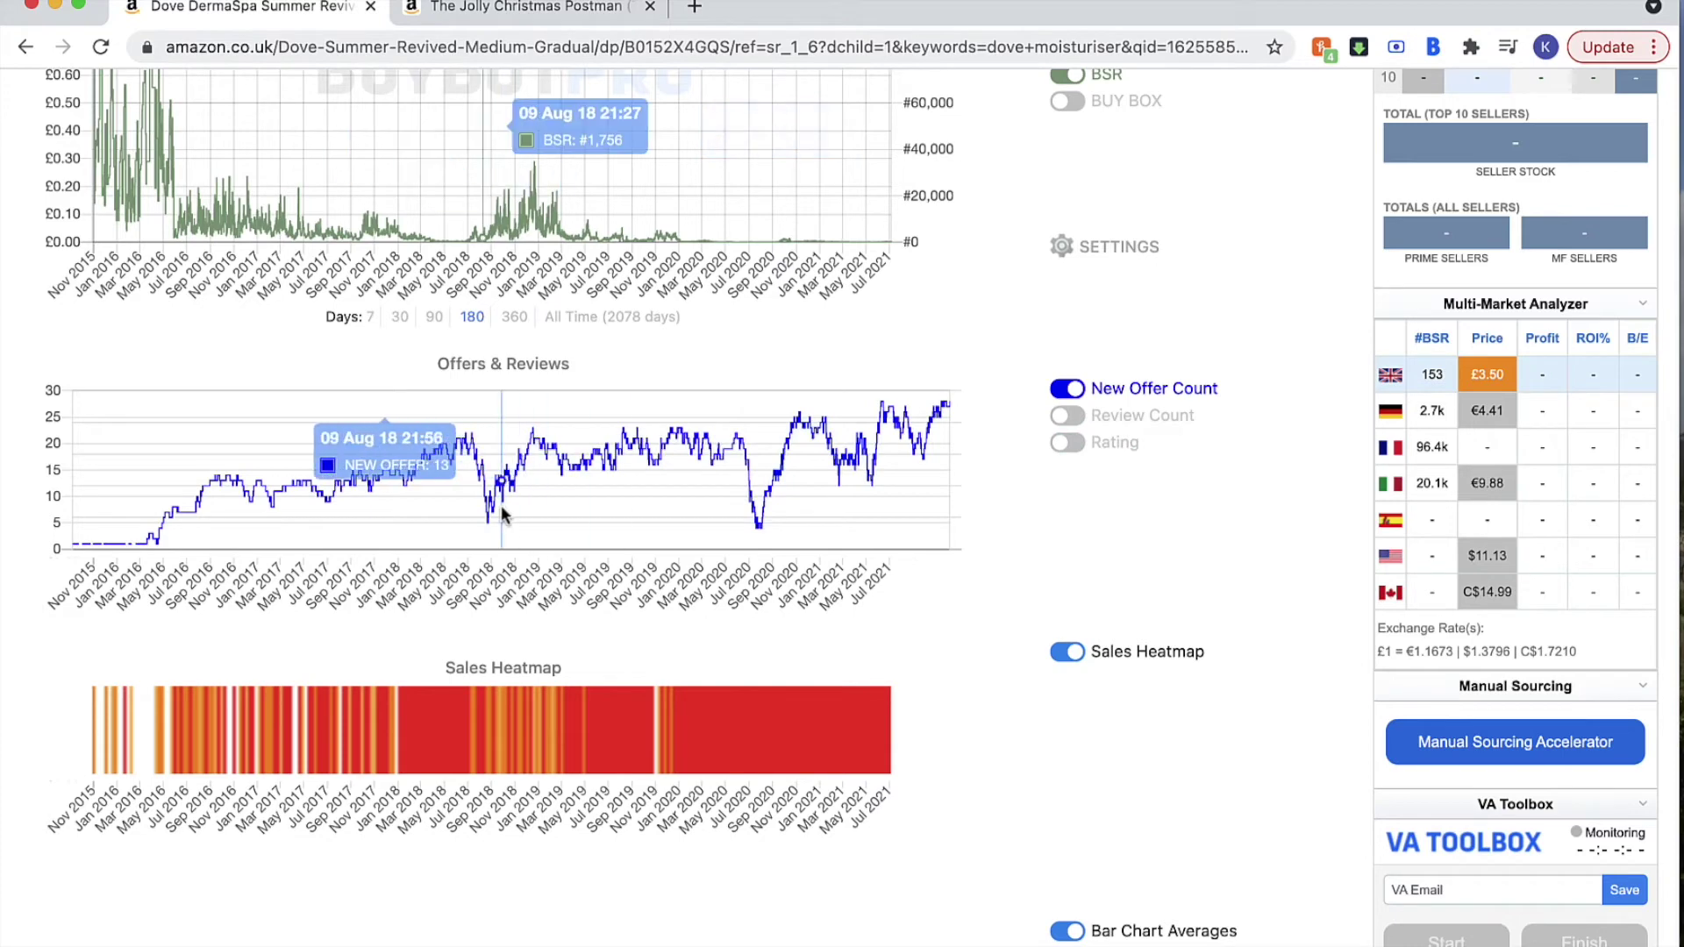
Zoom the Offers & Reviews chart to about August 2018 to January 2020 and show Review Count and Rating again.
drag(502, 505, 721, 514)
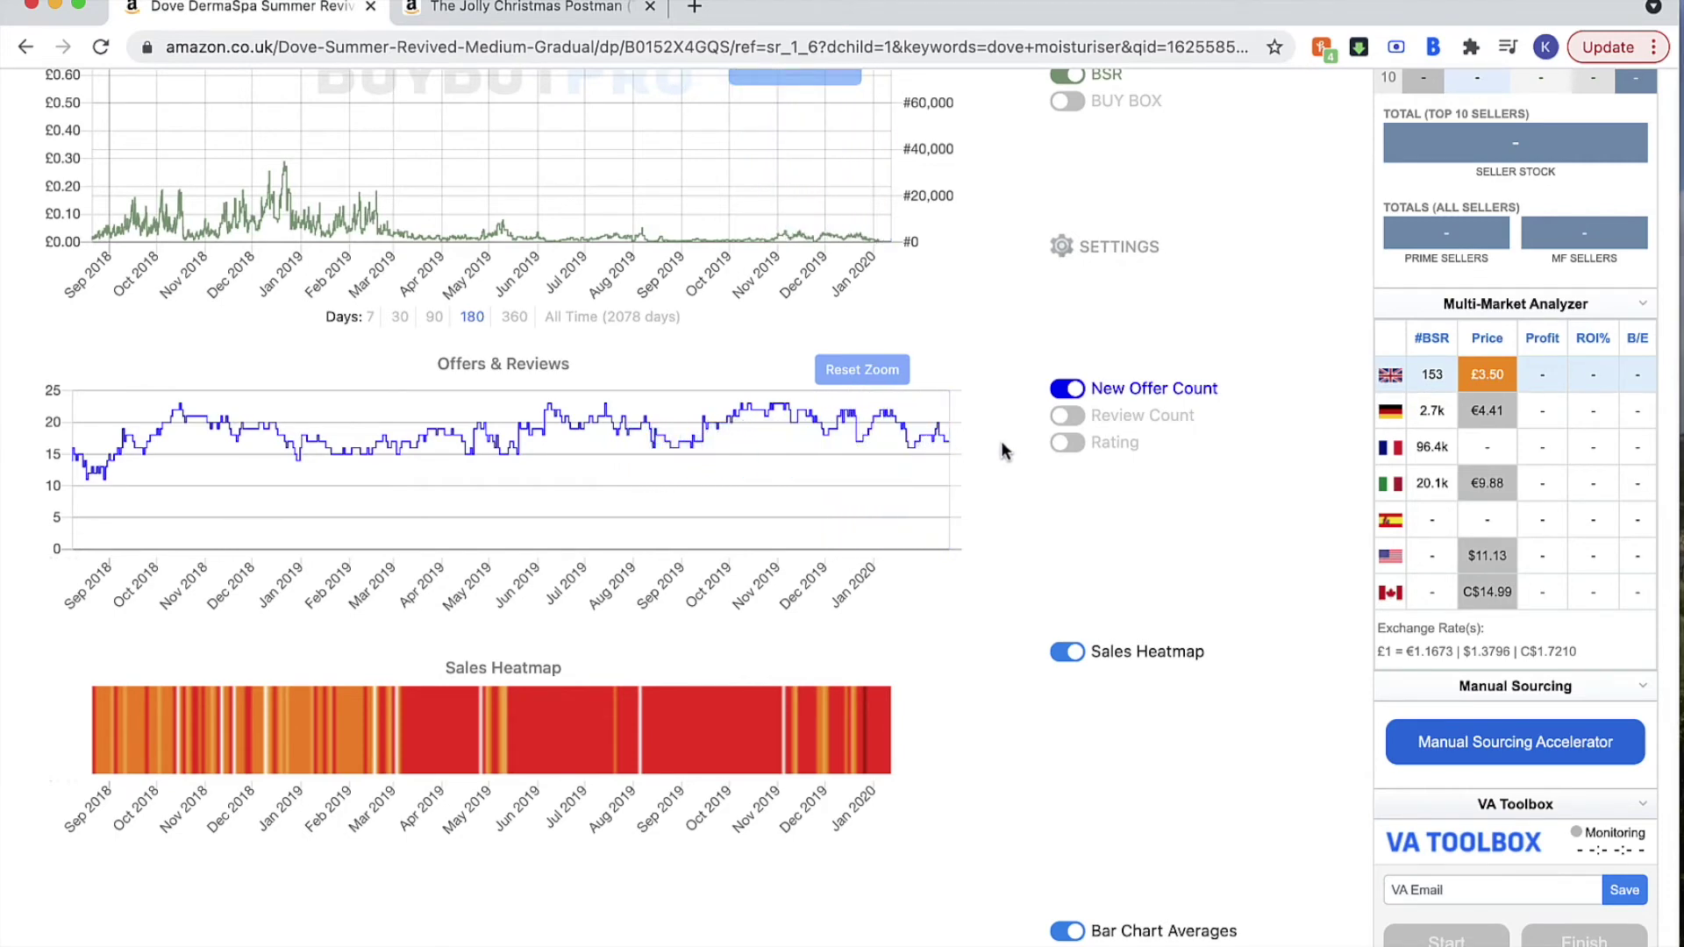
click(1067, 418)
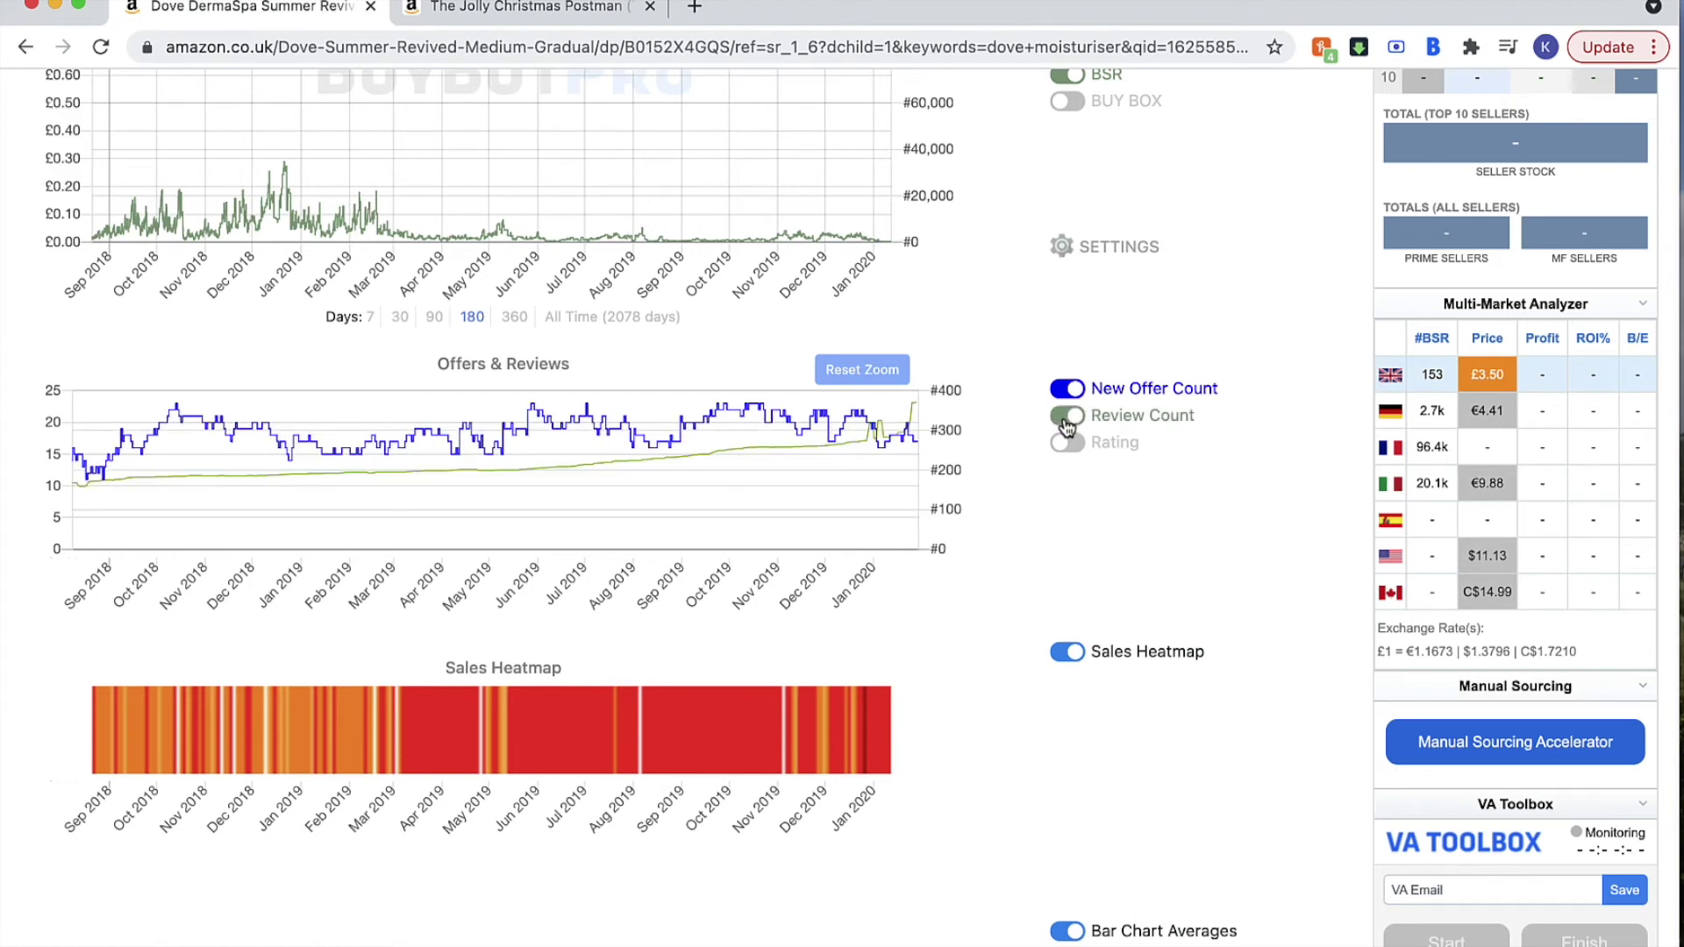
click(1069, 443)
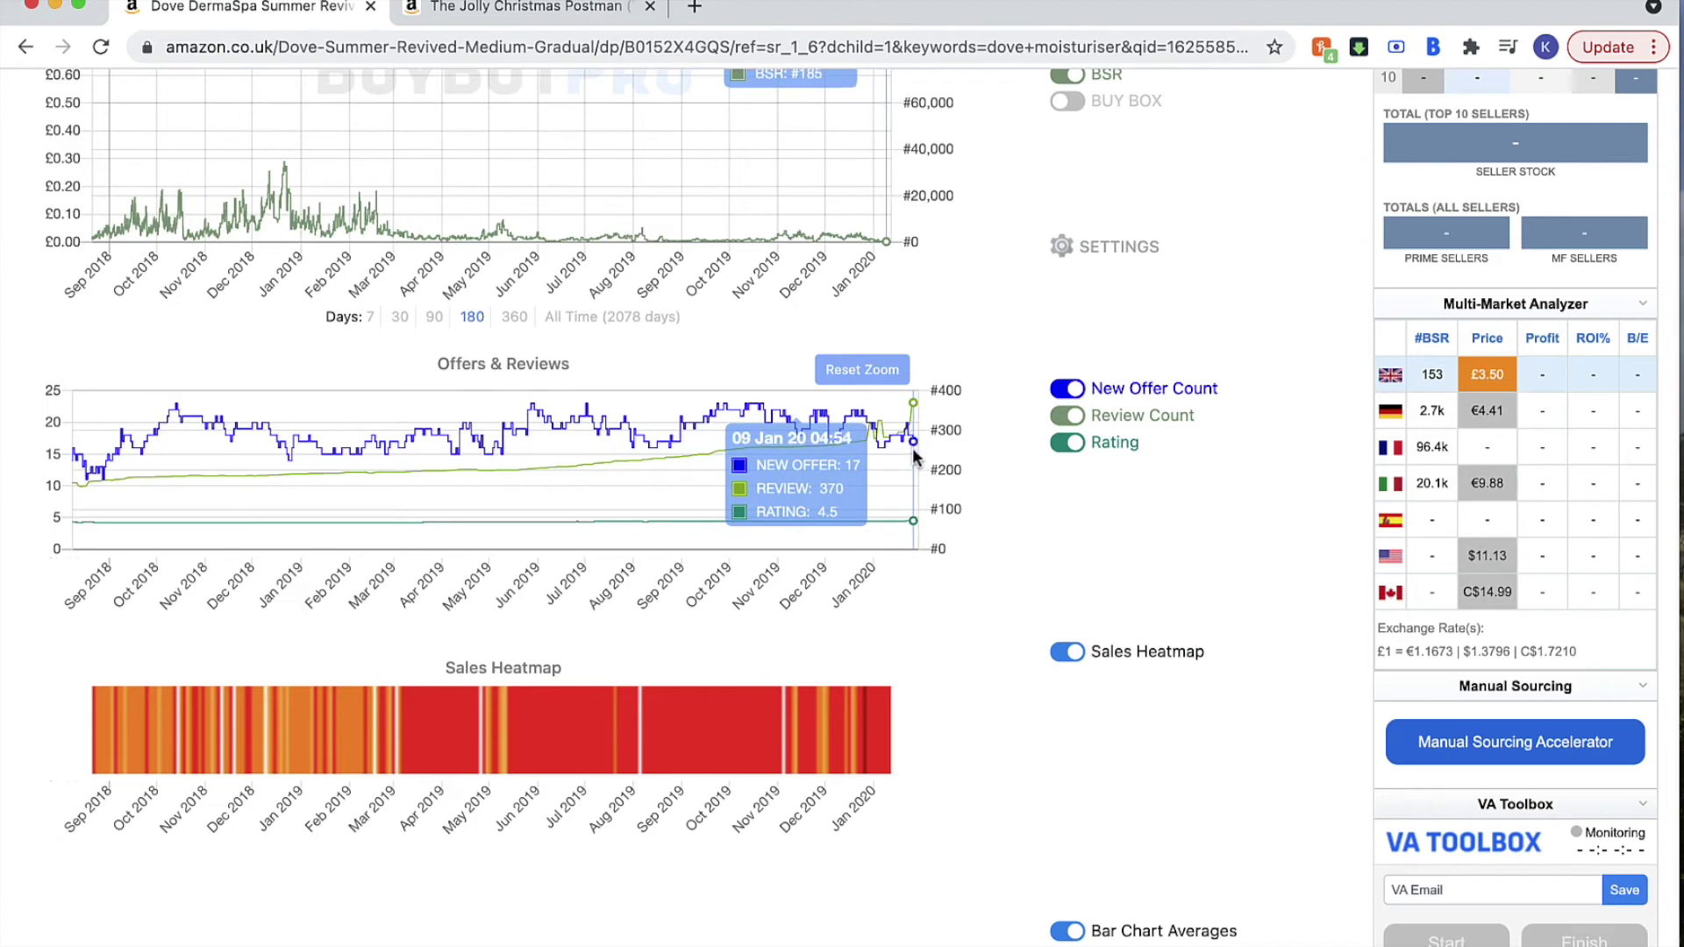
Toggle the Sales Heatmap off and on, leaving it shown.
scroll(902, 612, down, 3)
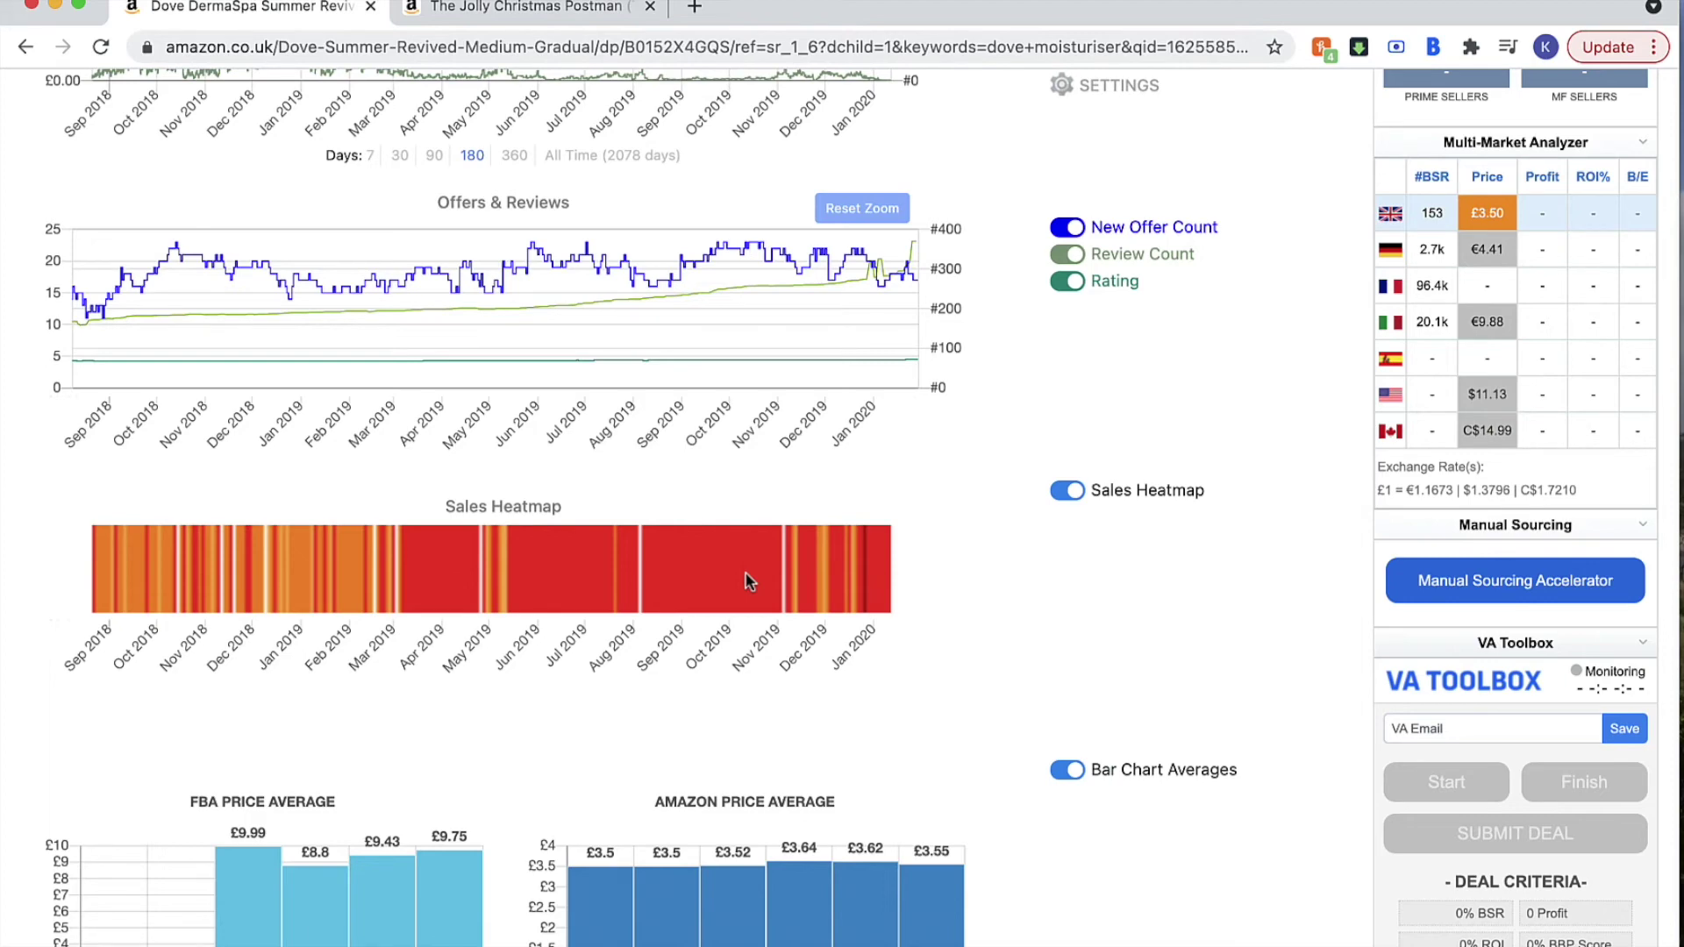
scroll(748, 581, down, 3)
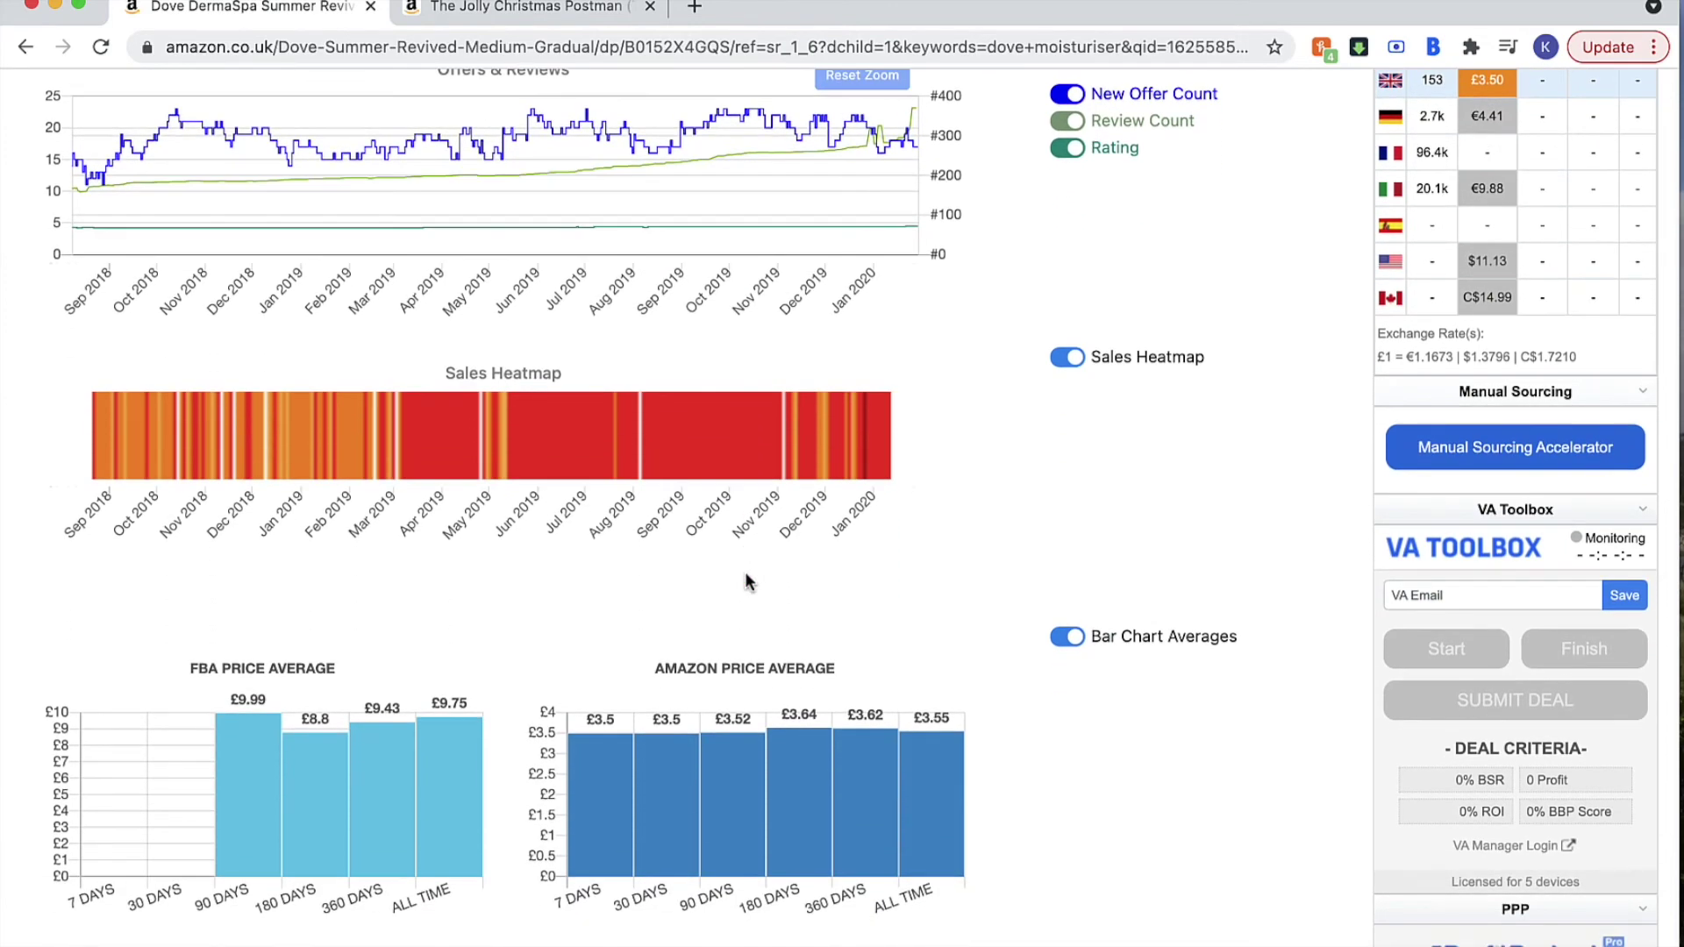
click(1064, 374)
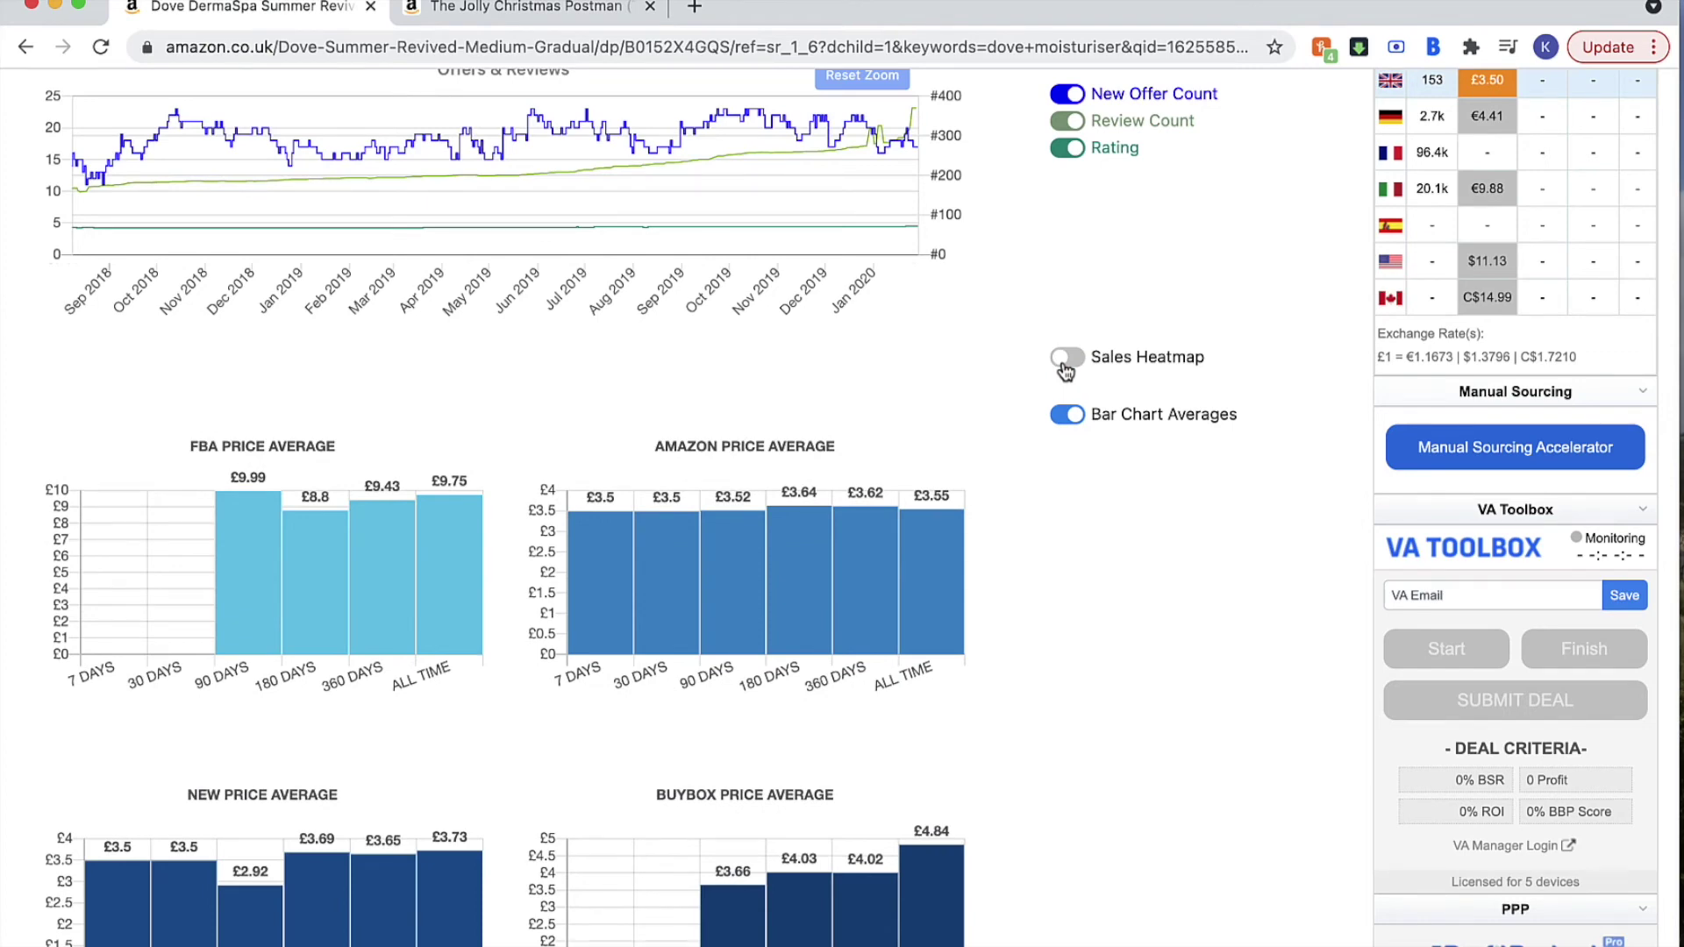
click(1066, 369)
click(1066, 369)
click(1066, 364)
Hide the Bar Chart Averages section and show it again.
scroll(977, 443, down, 3)
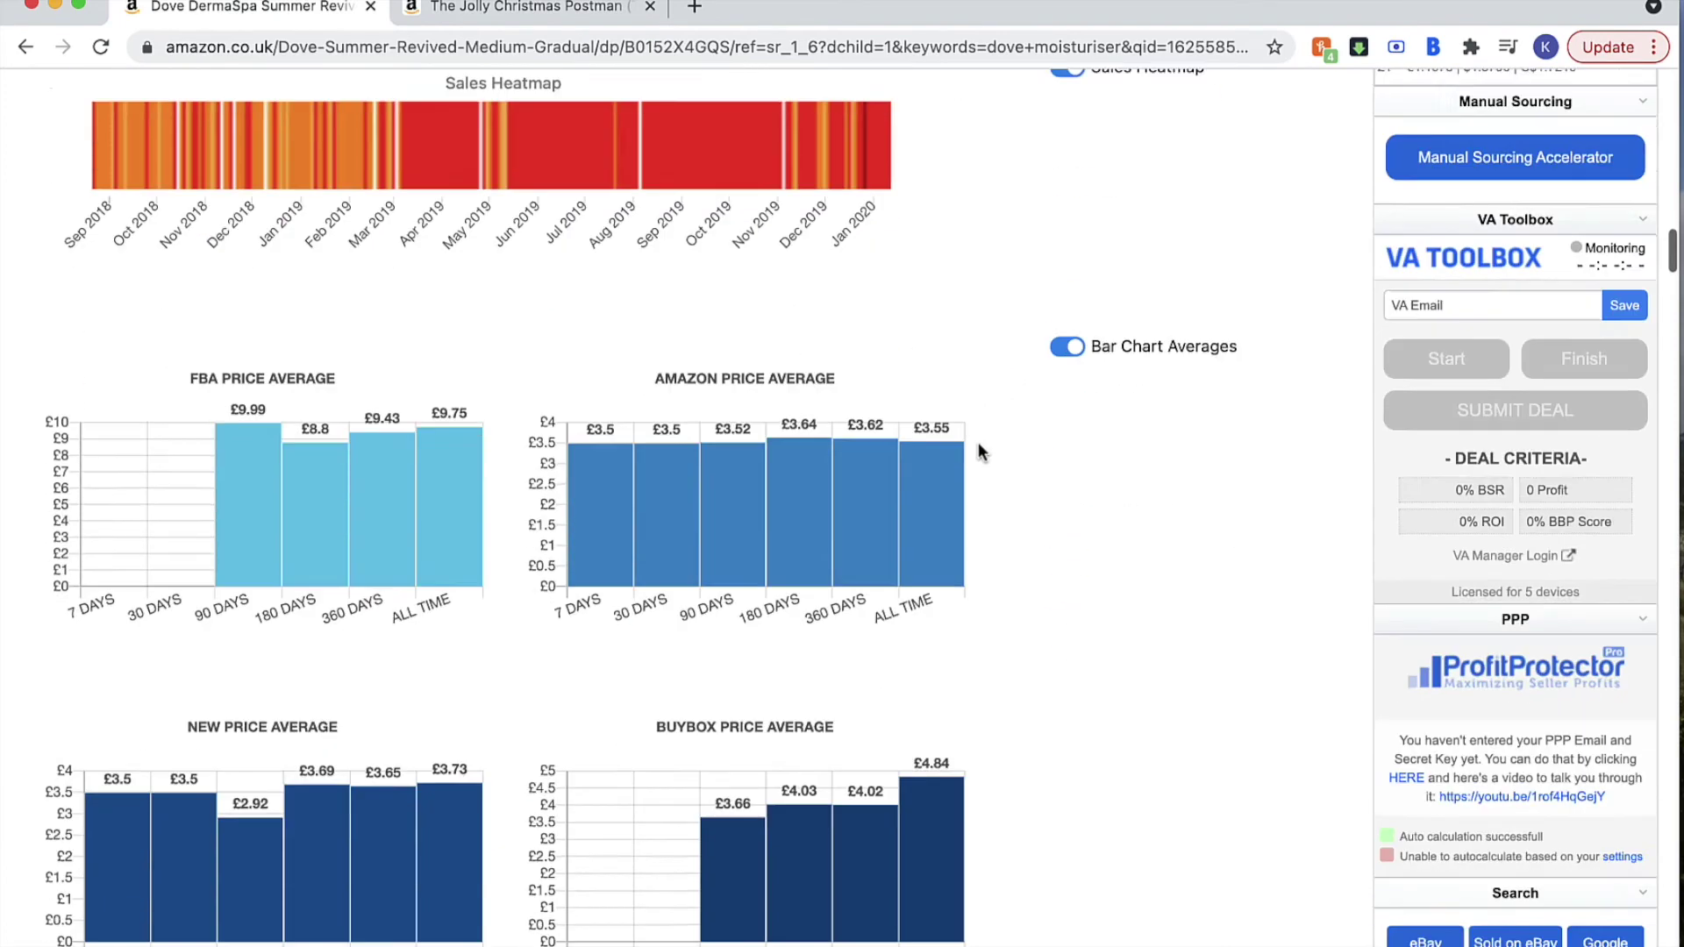
scroll(977, 442, down, 4)
scroll(977, 442, up, 1)
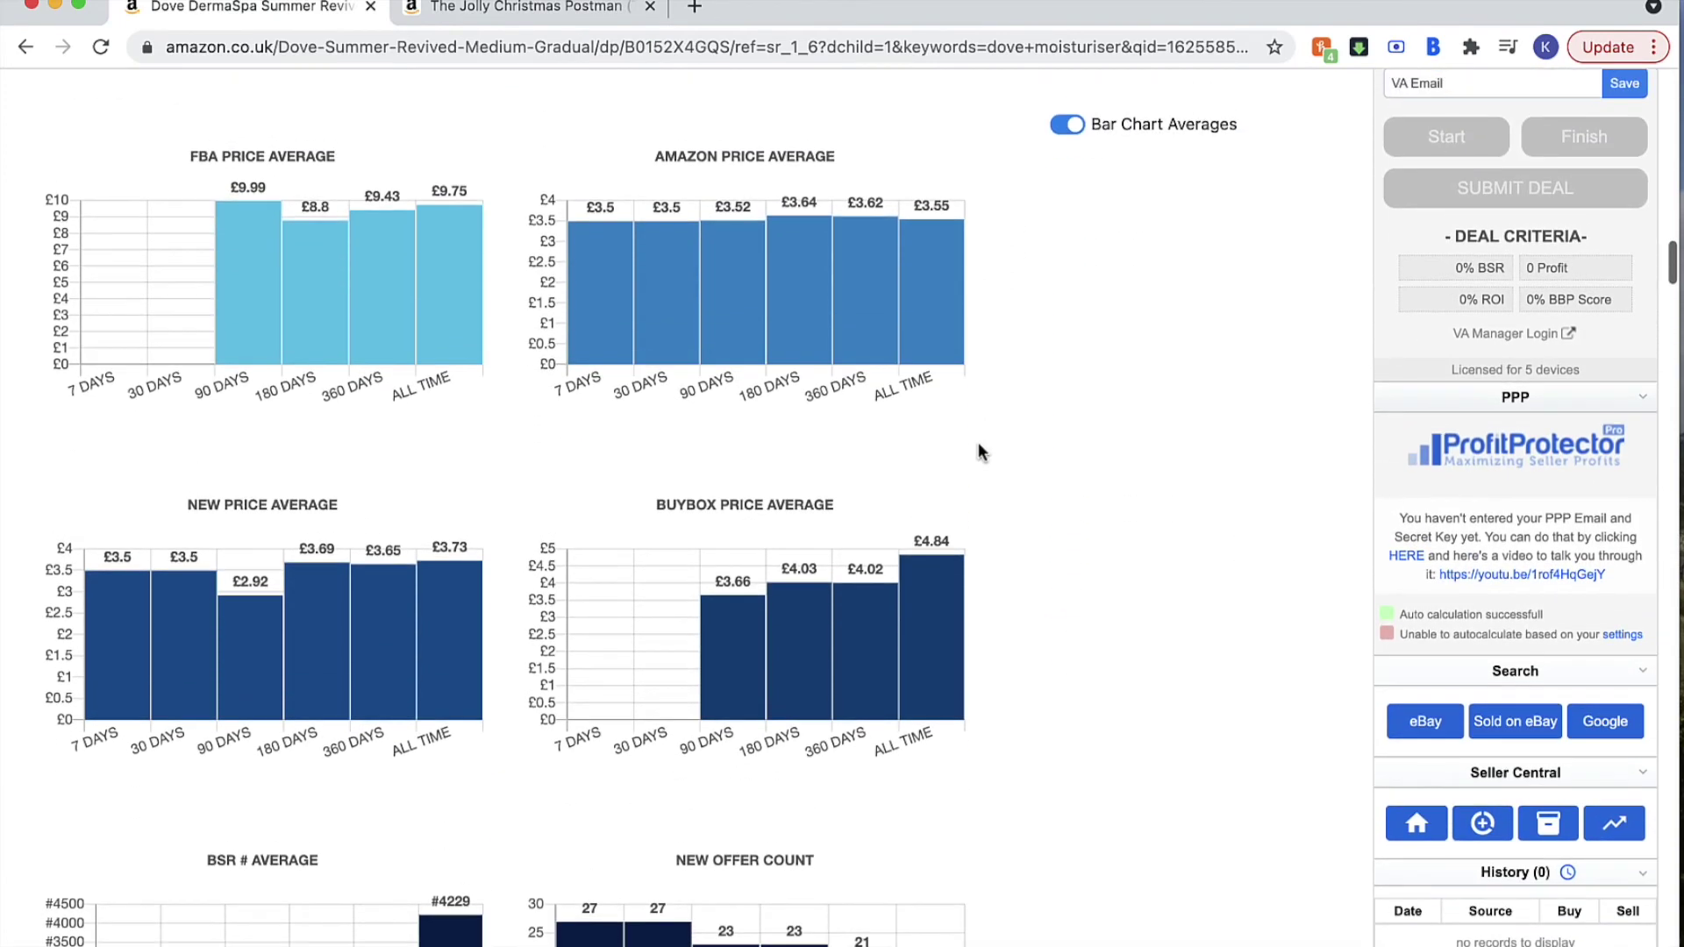
click(1067, 127)
click(1067, 127)
Show the FBA PRICE, AMAZON, LOWEST NEW, FBM and BUY BOX series on the price chart again.
scroll(693, 350, up, 10)
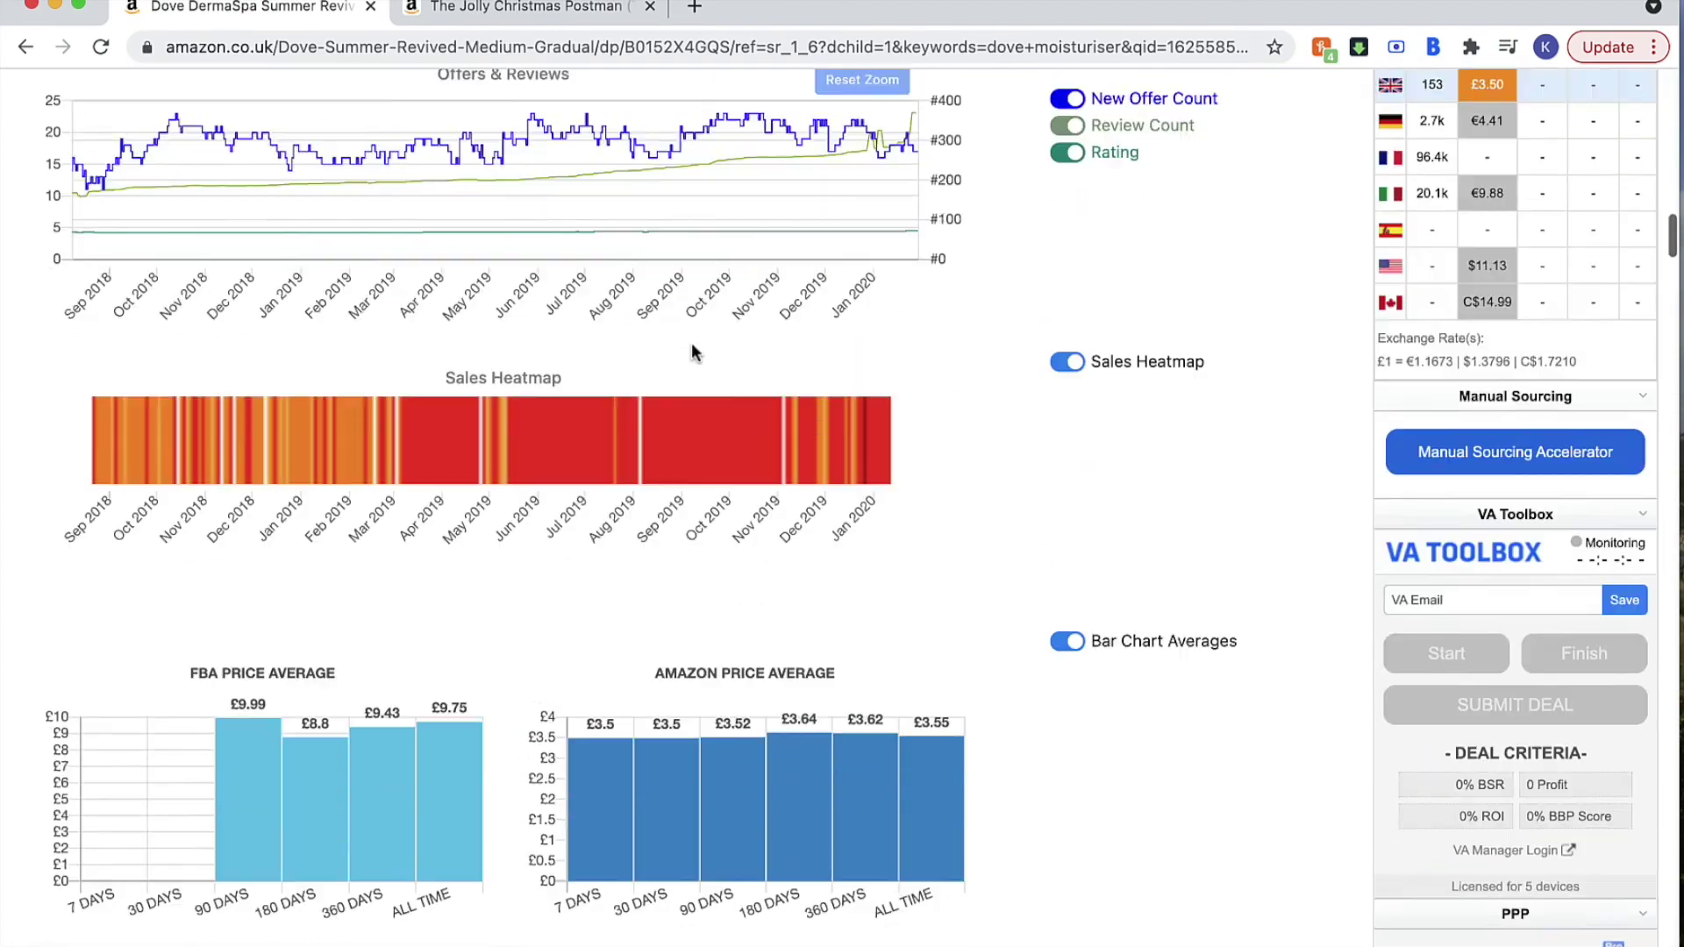
click(1048, 256)
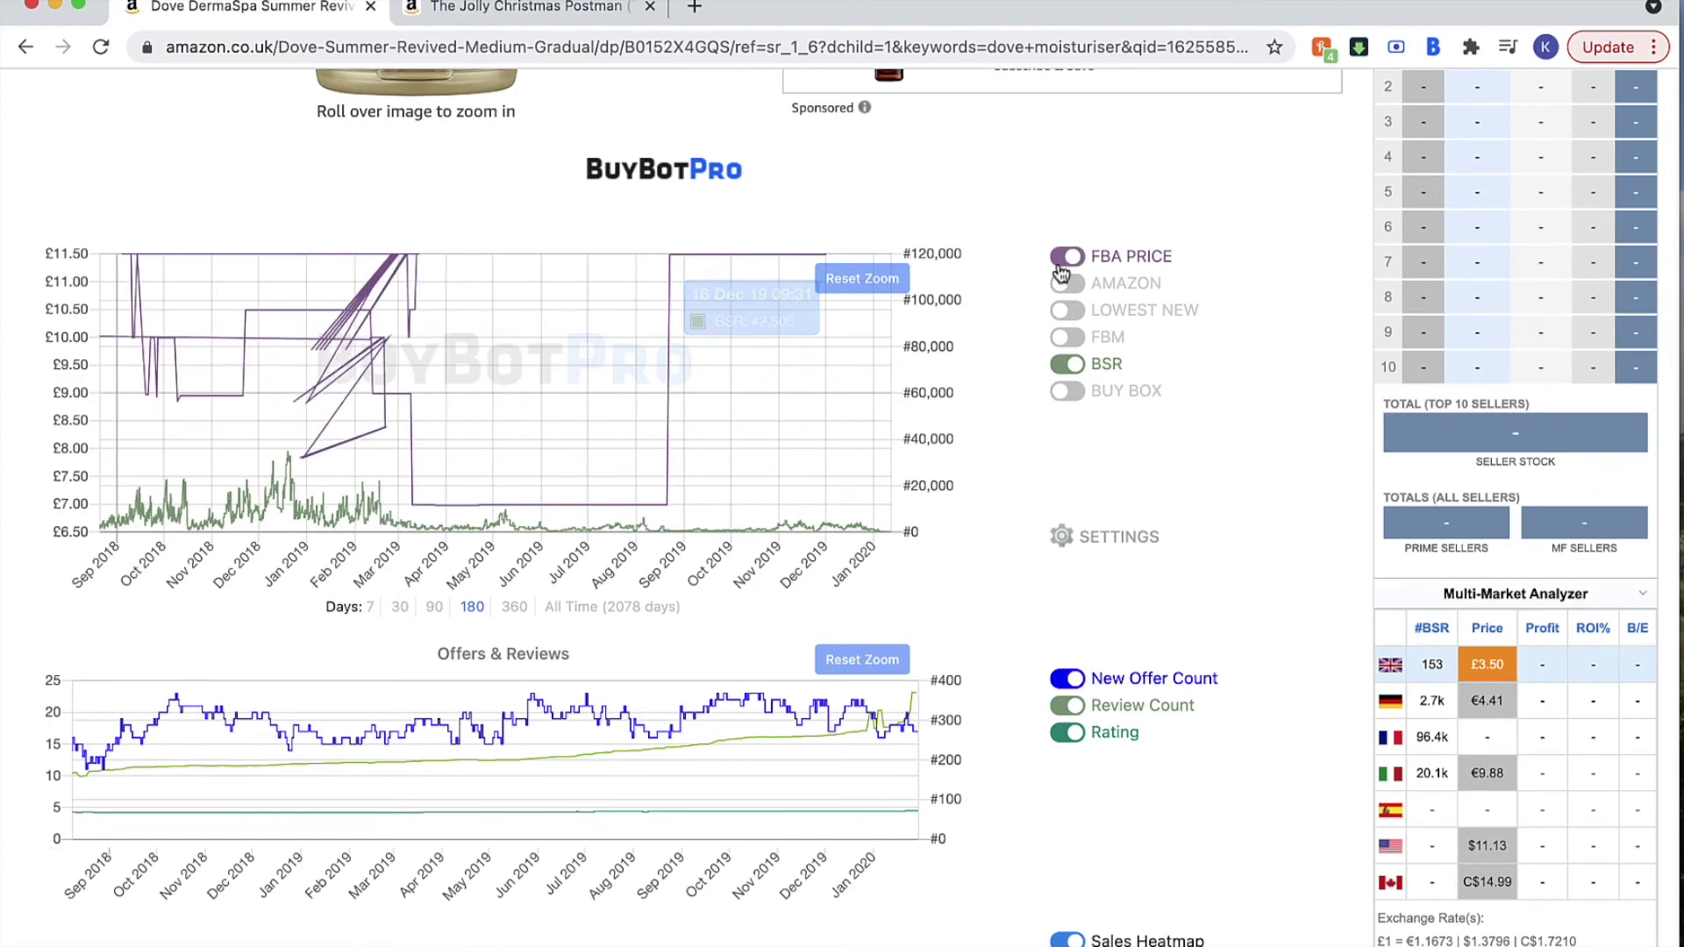
click(1061, 283)
click(1065, 310)
click(1067, 337)
click(1067, 395)
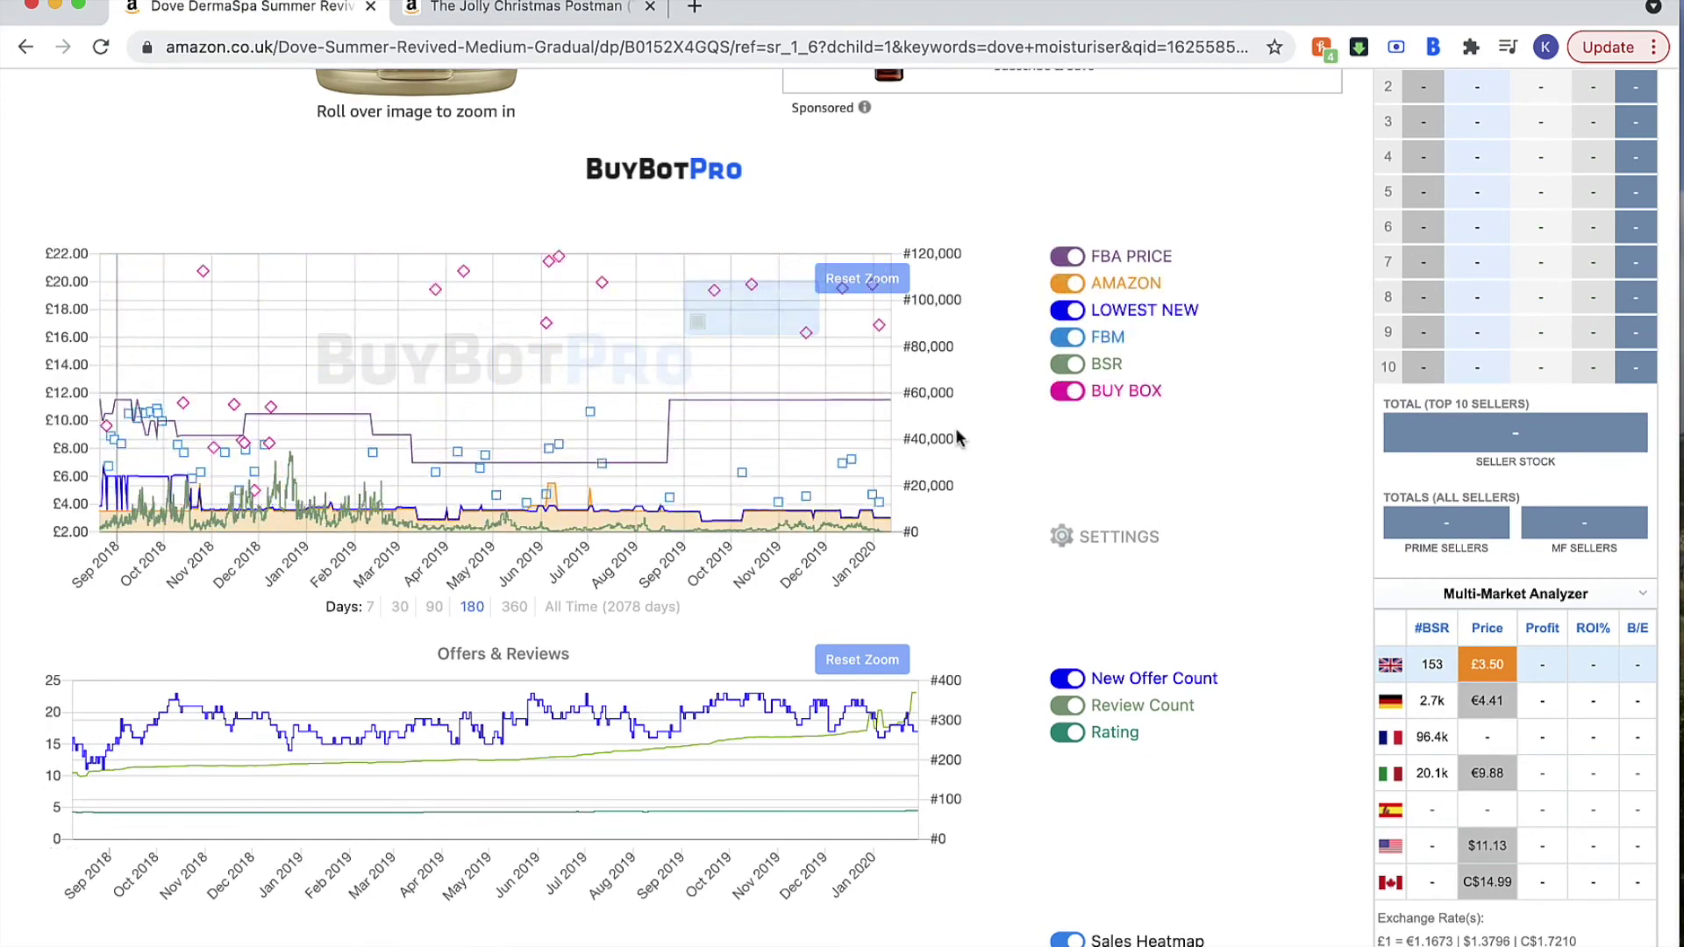
Review the average bar charts and the Table Averages section, toggling the table off and back on.
scroll(949, 434, down, 15)
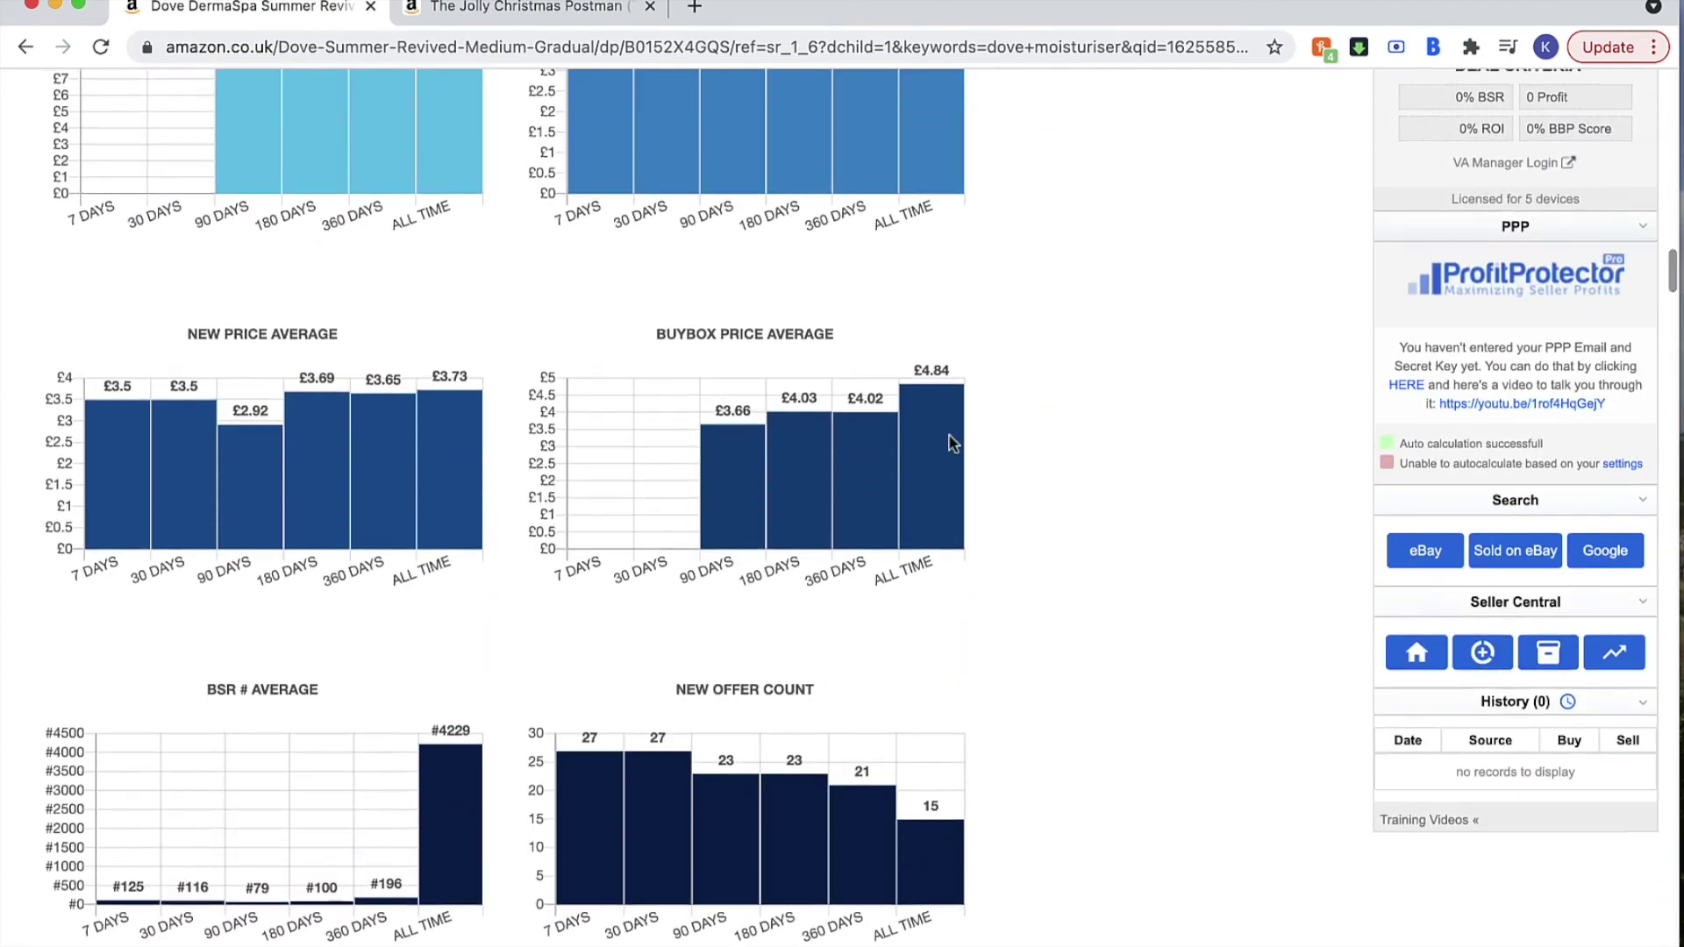
scroll(952, 441, up, 2)
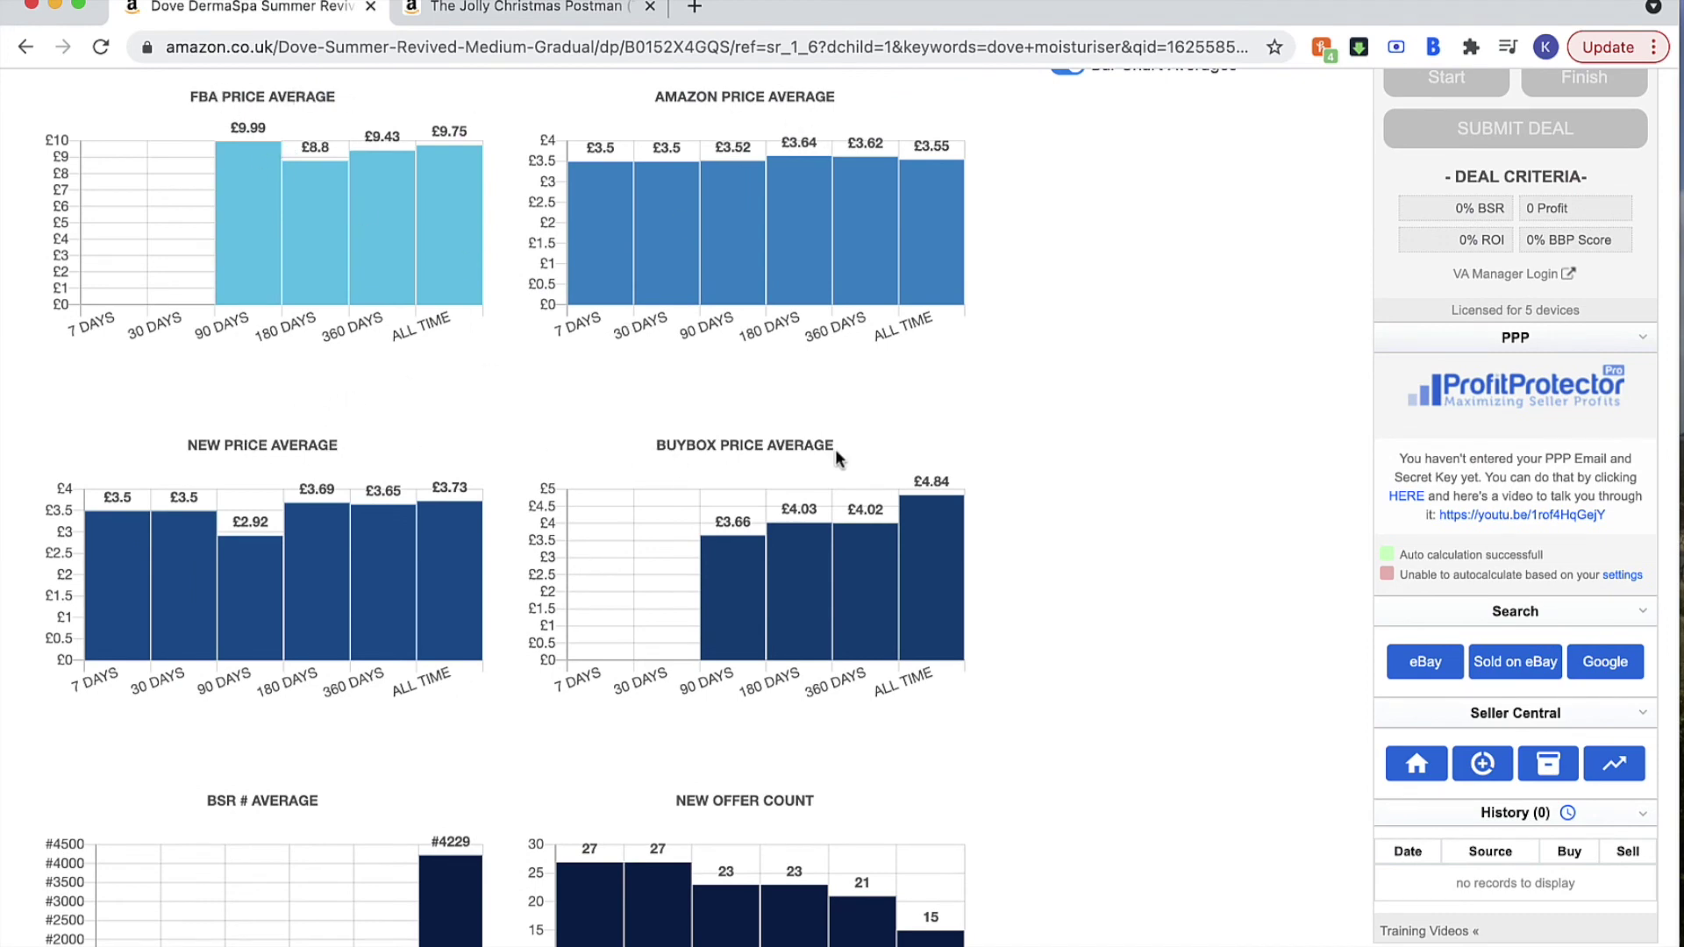
scroll(851, 451, down, 3)
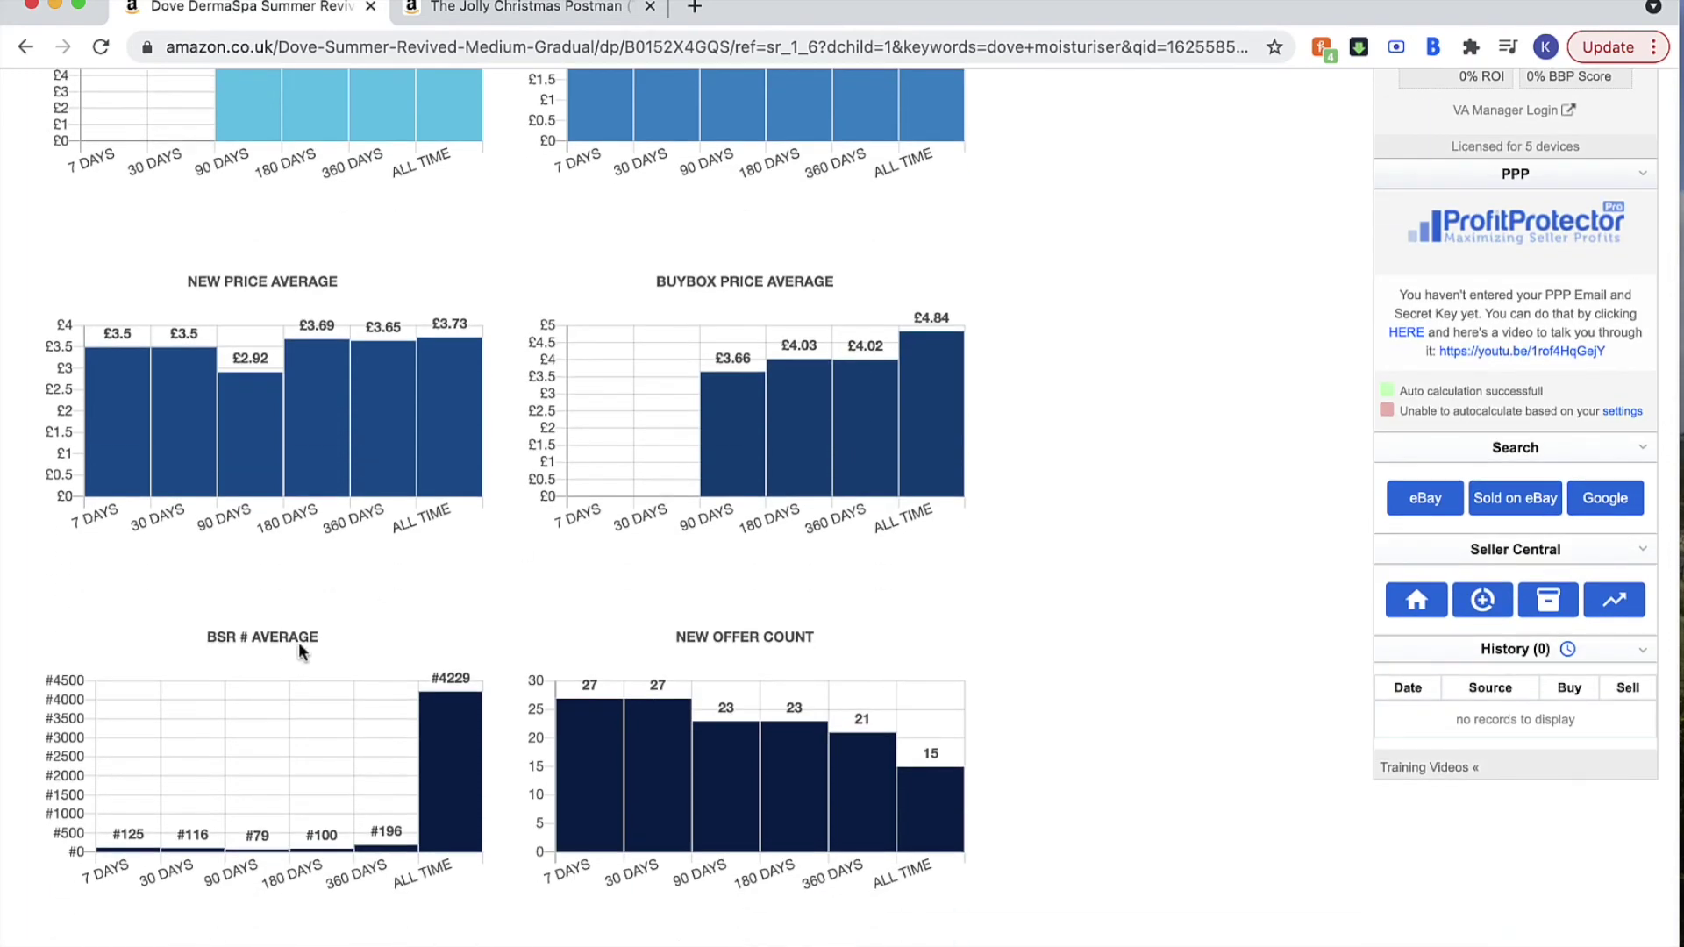
scroll(298, 642, down, 3)
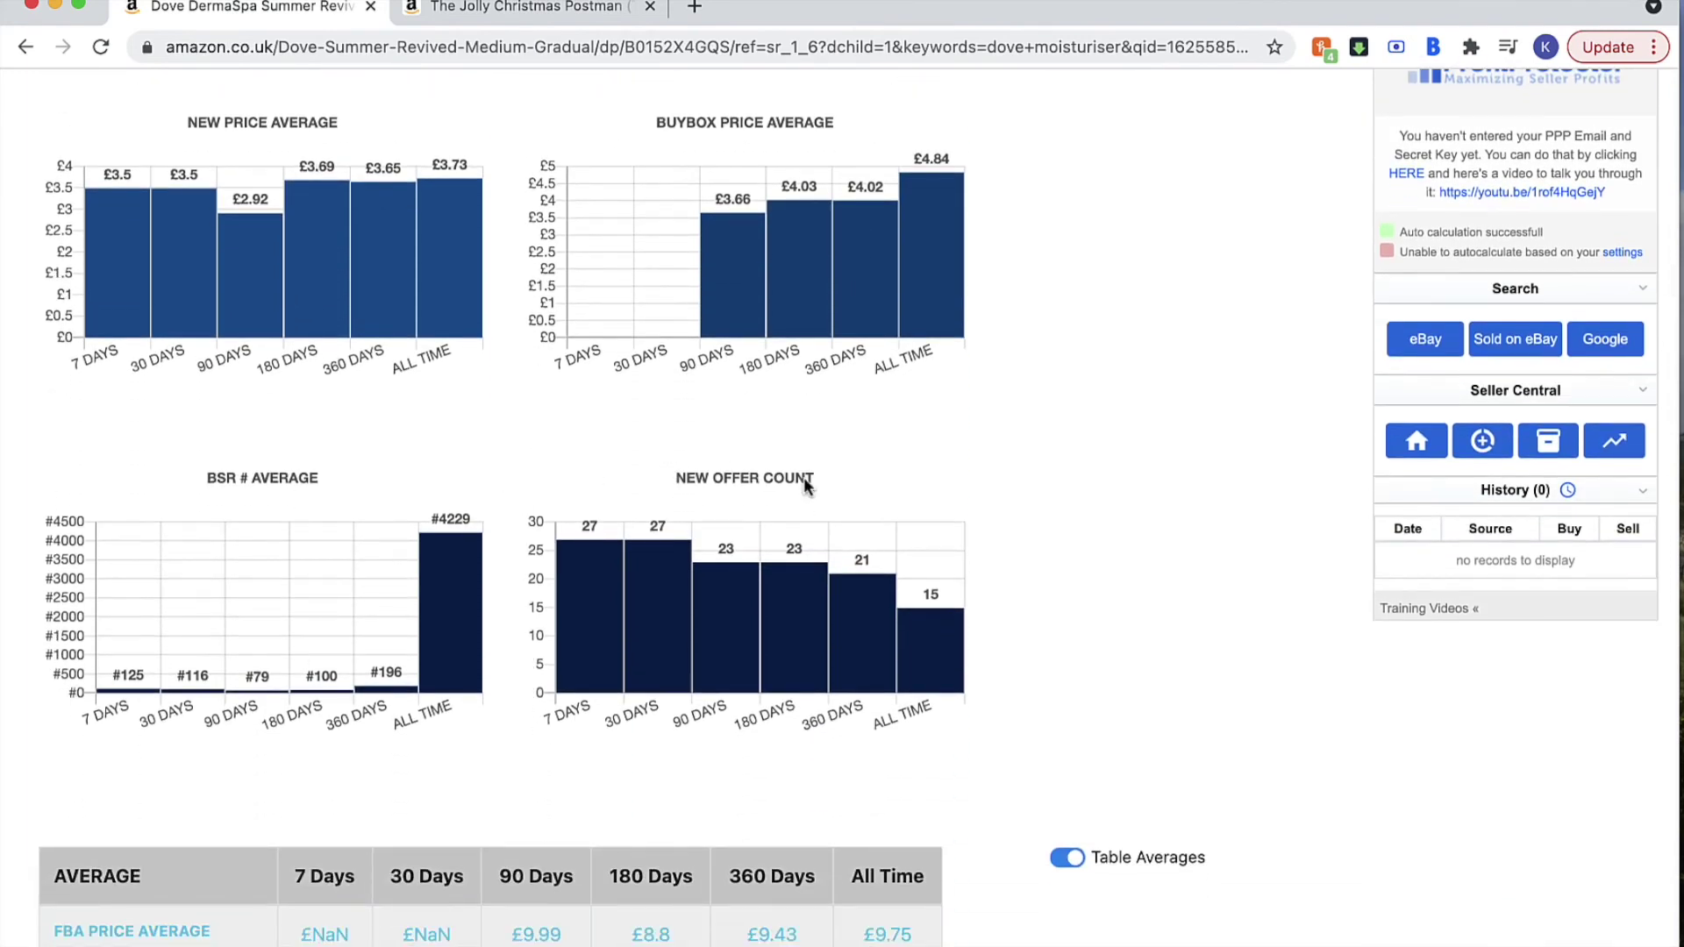
scroll(803, 484, down, 9)
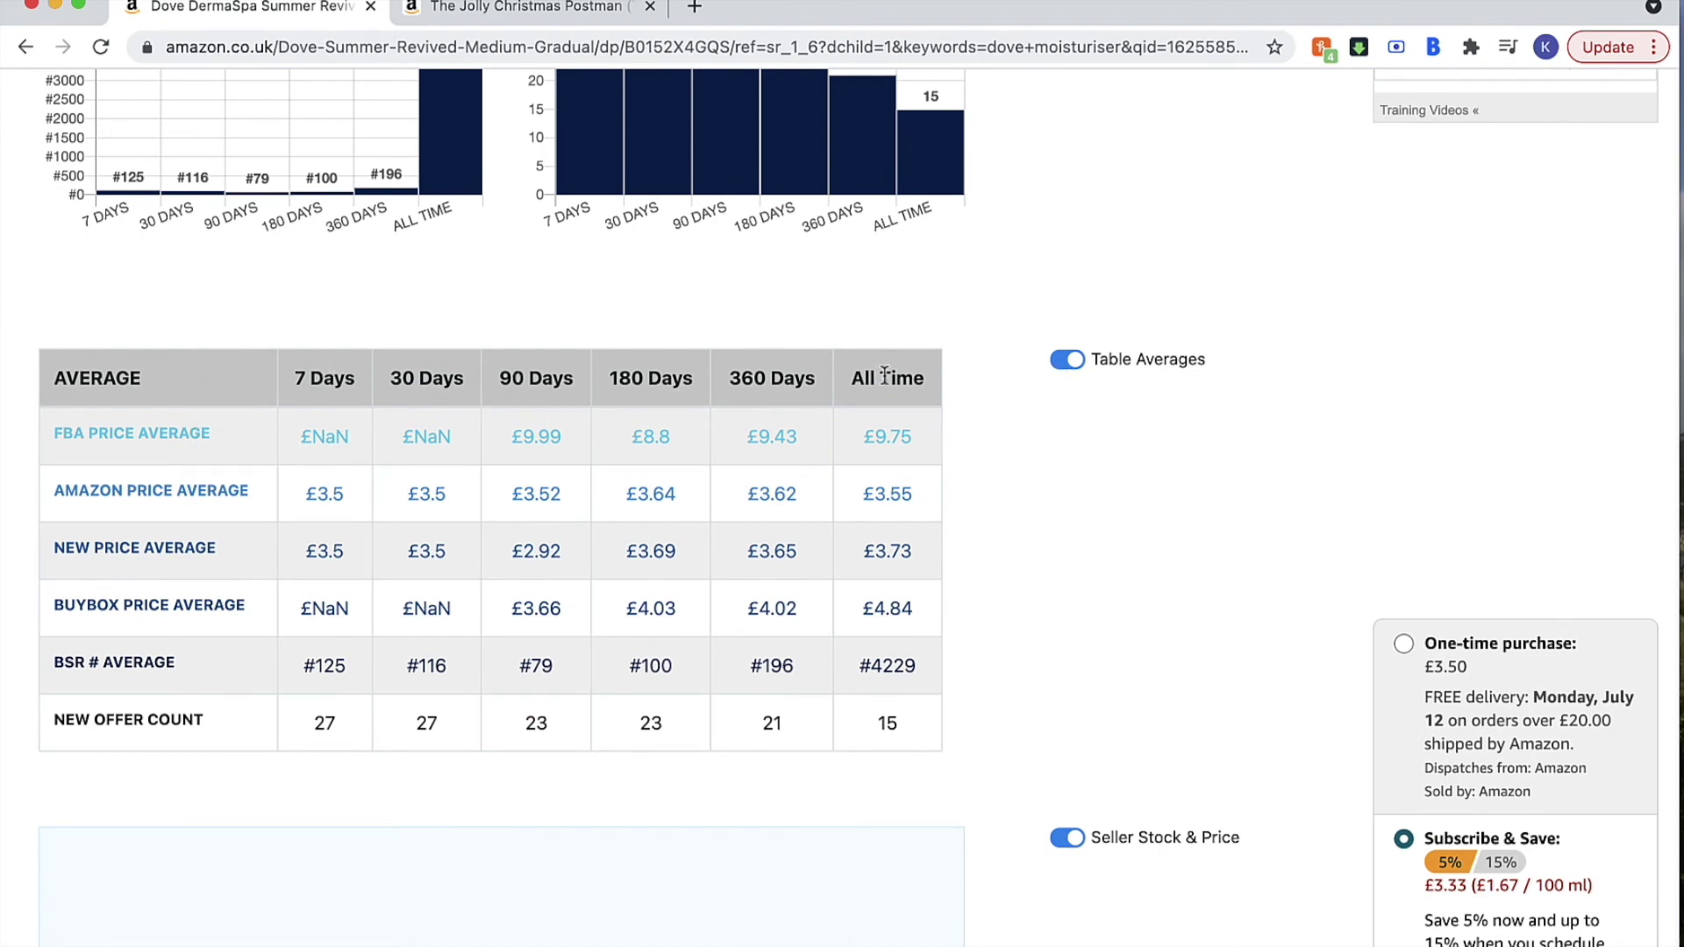
click(1068, 360)
click(1070, 363)
Switch to The Jolly Christmas Postman listing and examine its Sales Heatmap across the year.
scroll(930, 399, up, 15)
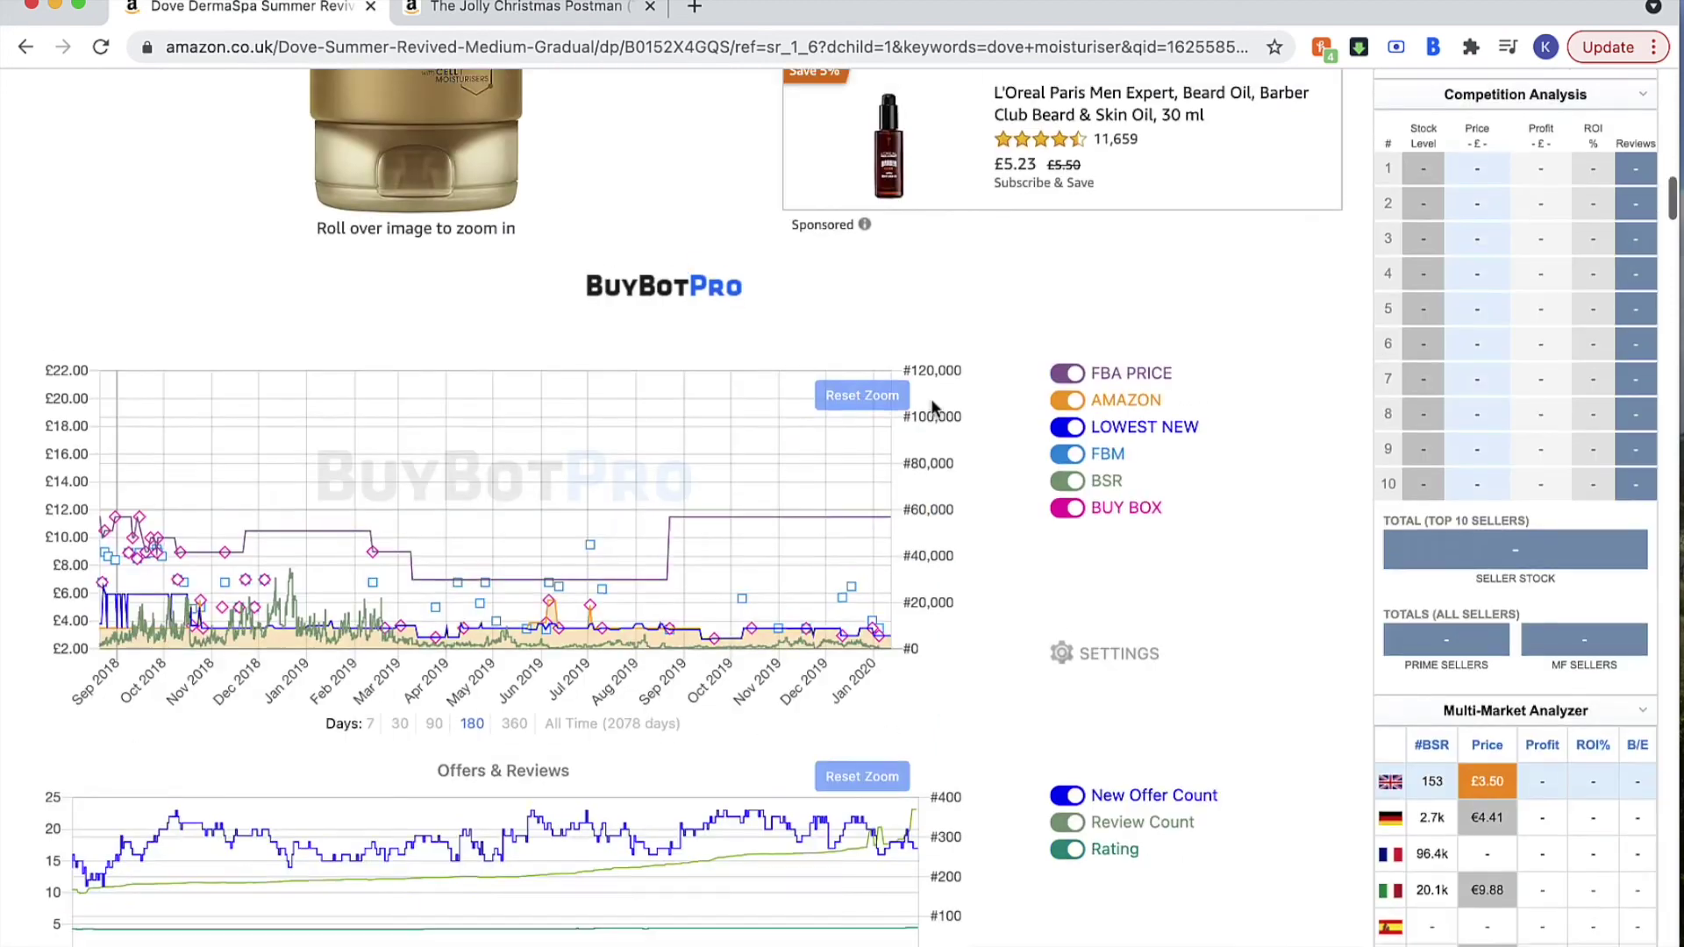
click(589, 7)
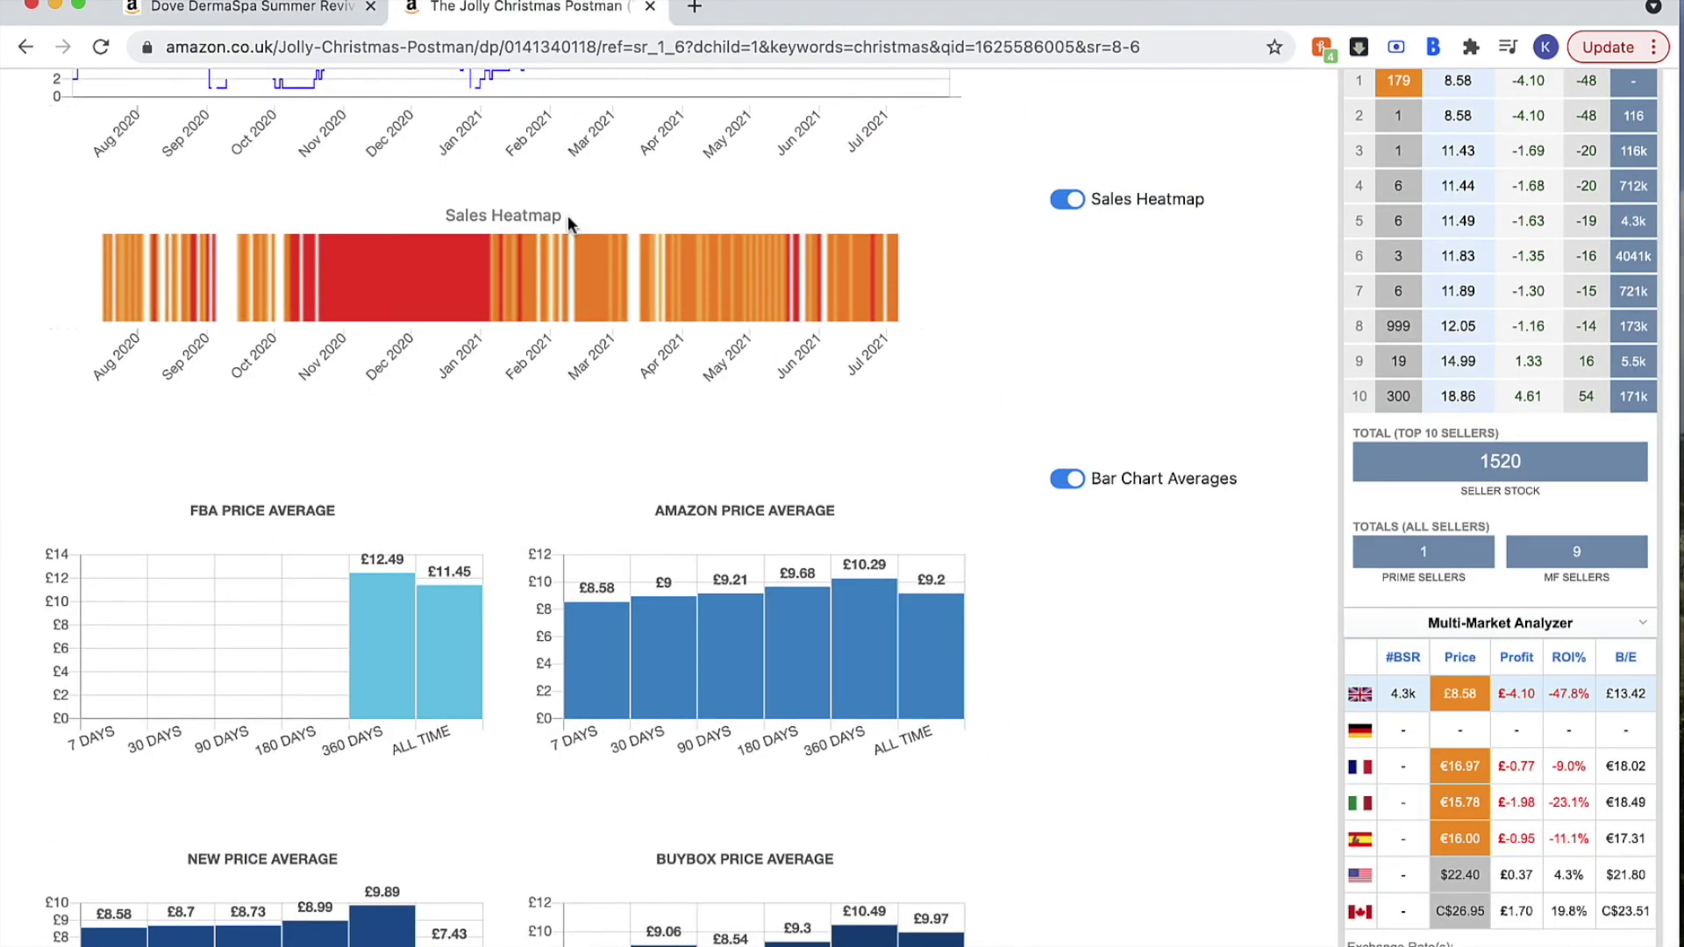
scroll(567, 214, up, 2)
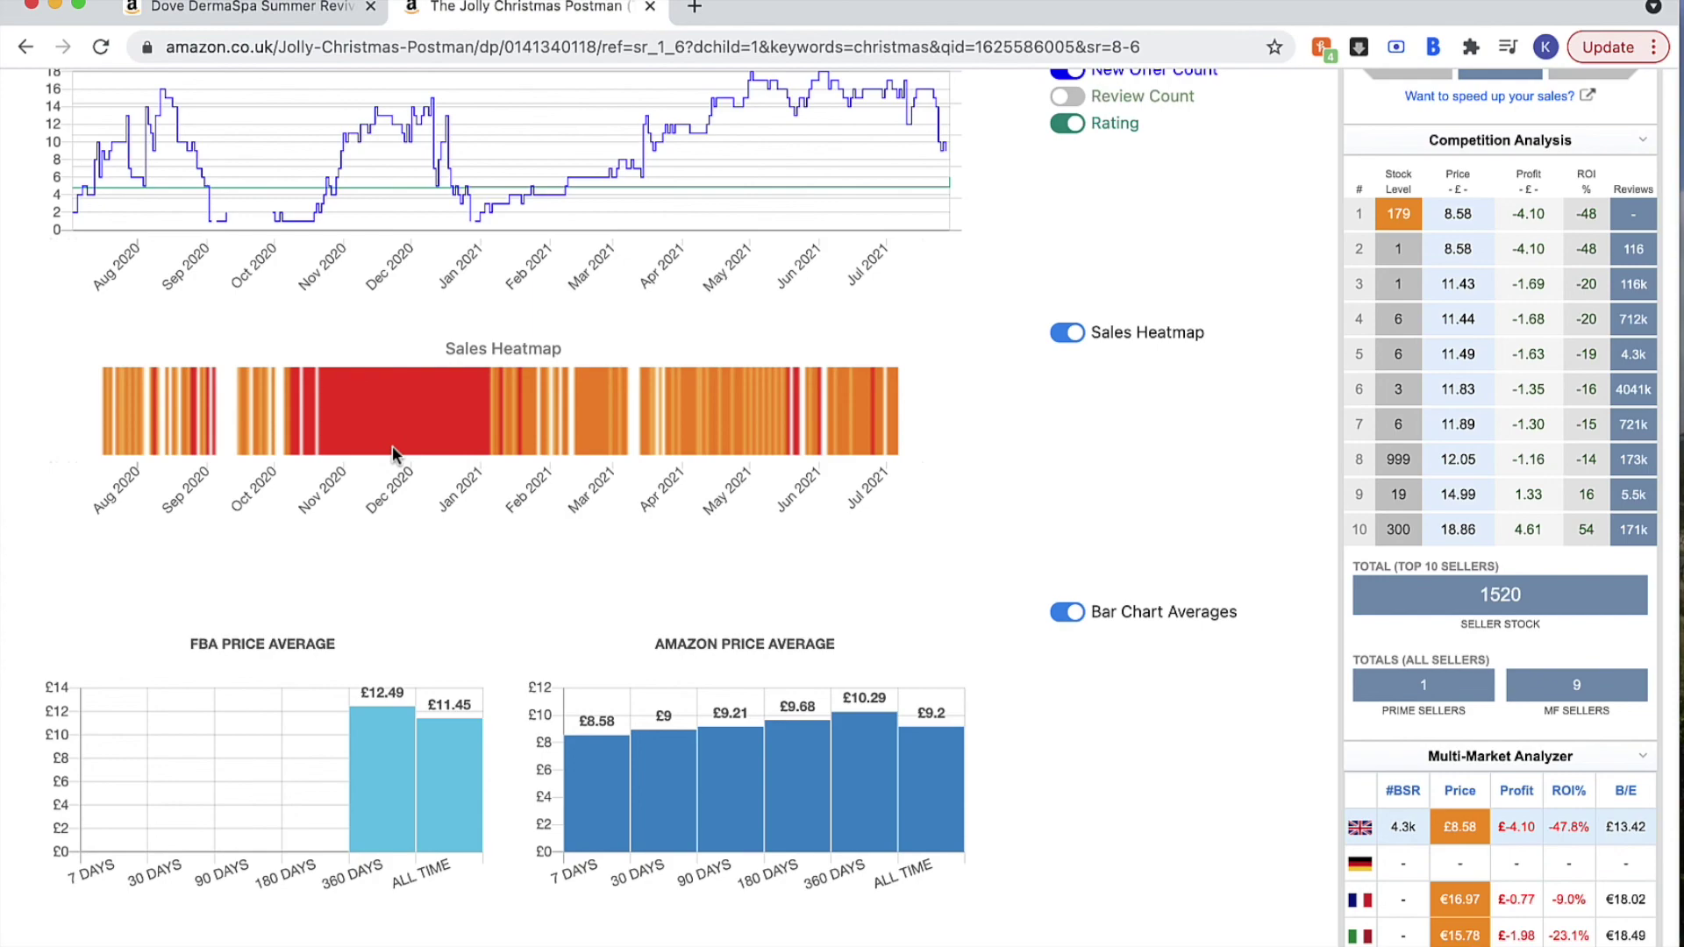
Return to the Dove DermaSpa Summer Revived listing and look over its price chart.
click(229, 19)
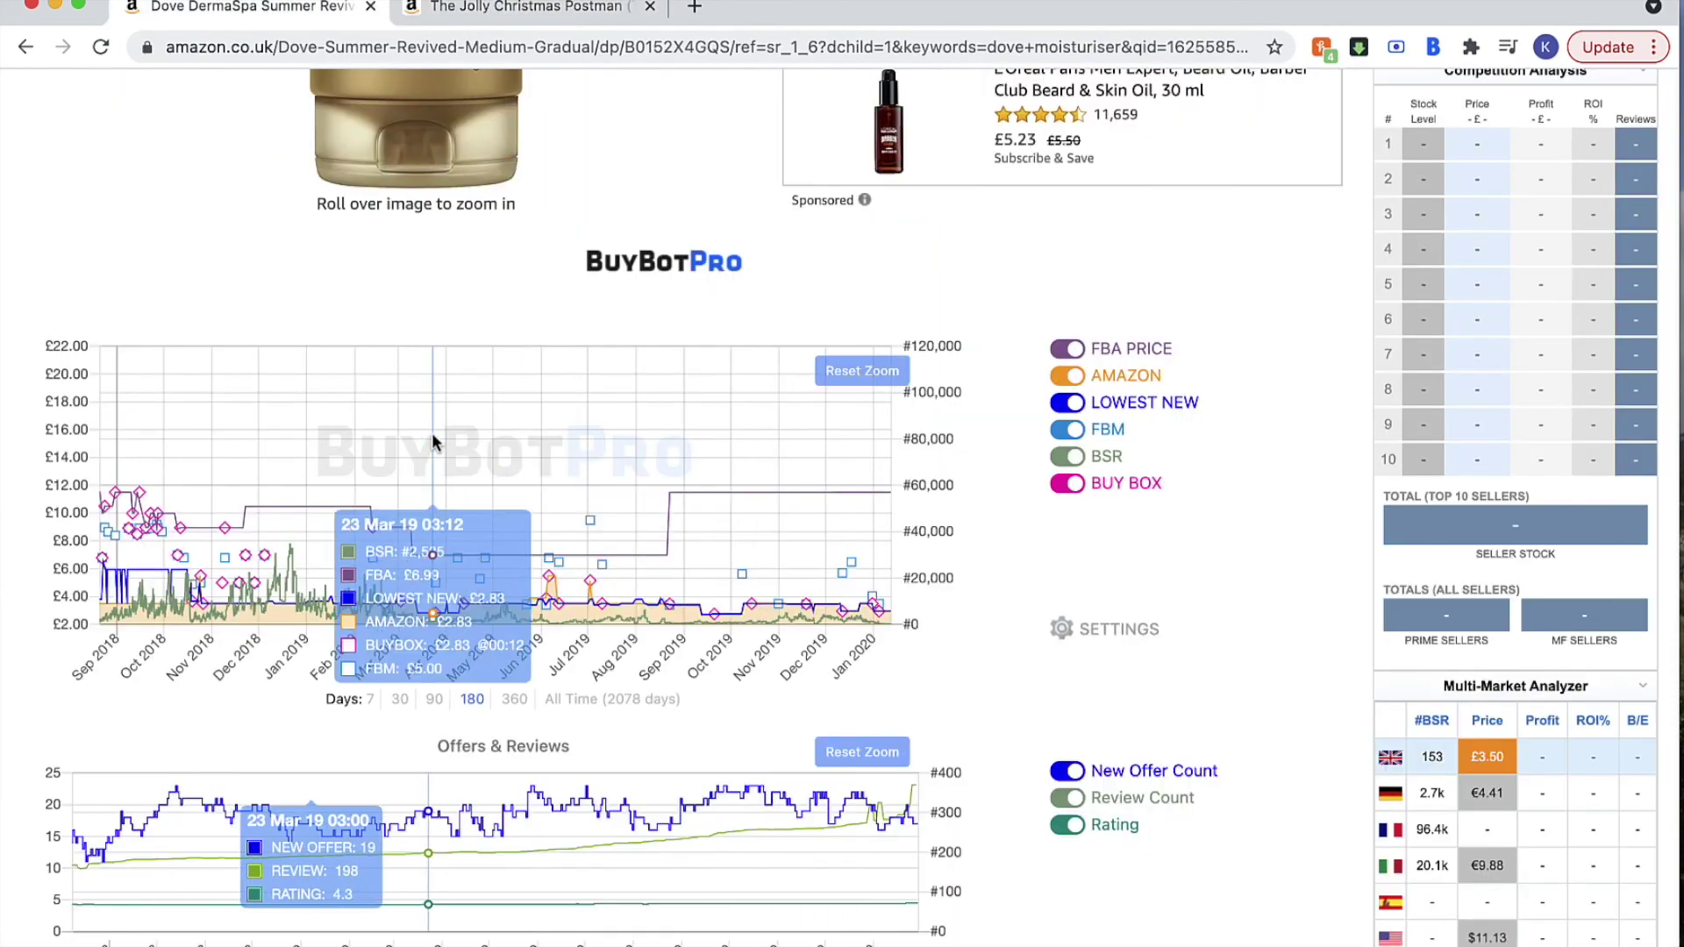
scroll(432, 438, up, 10)
scroll(432, 438, down, 8)
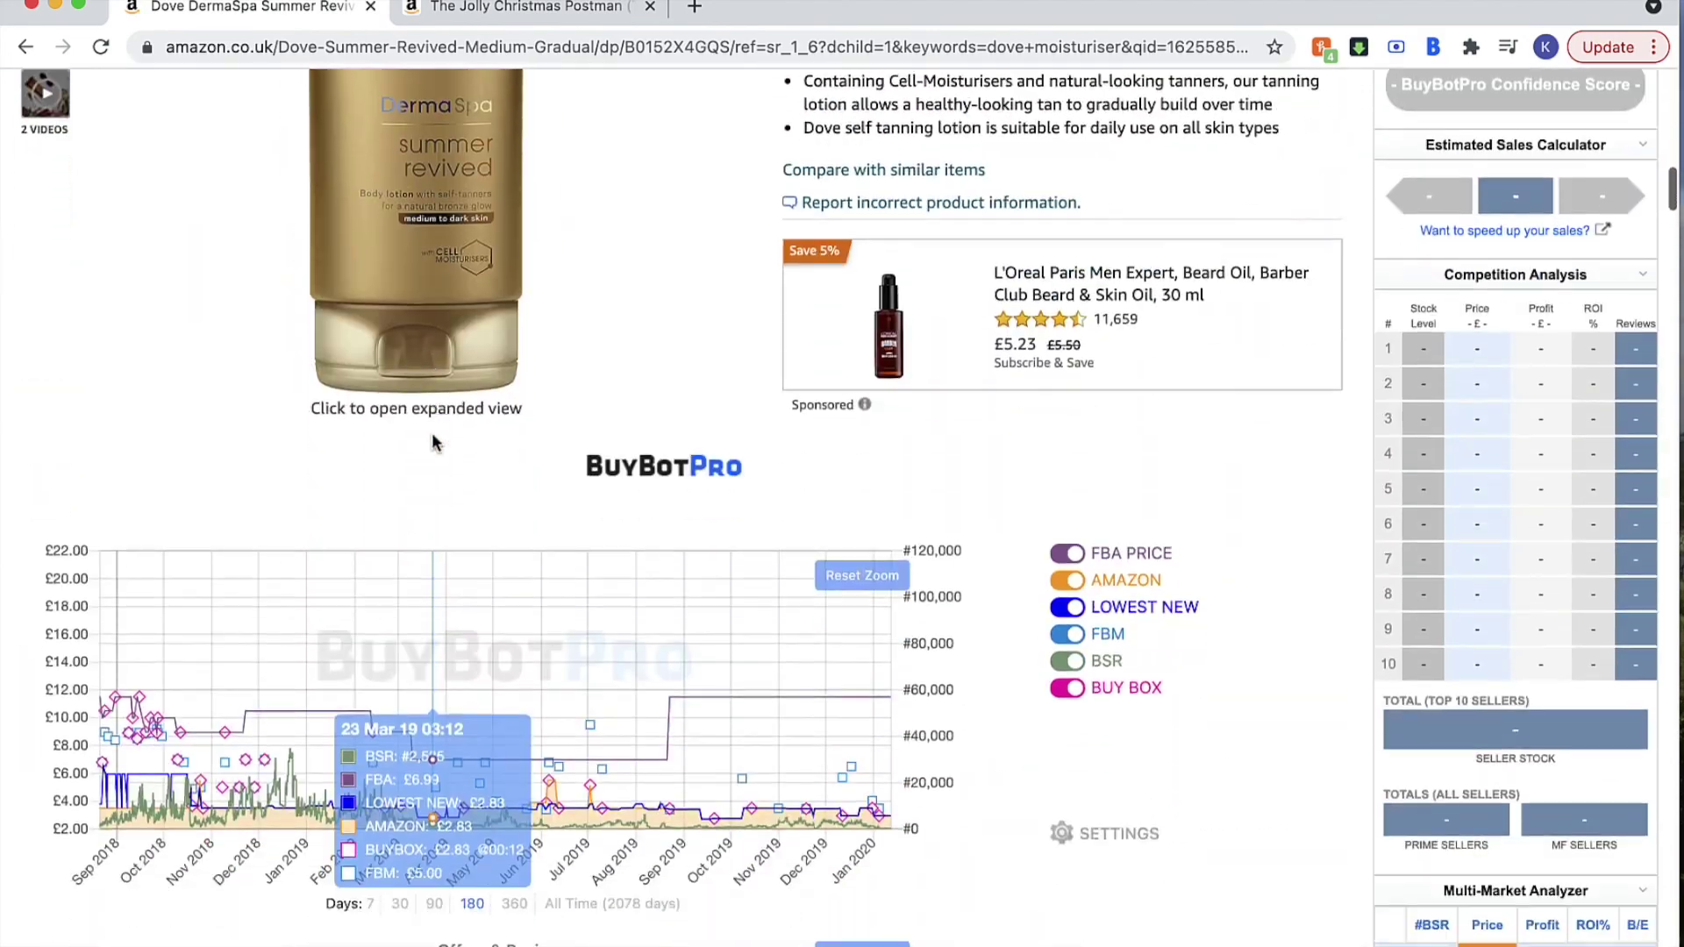
scroll(432, 434, down, 3)
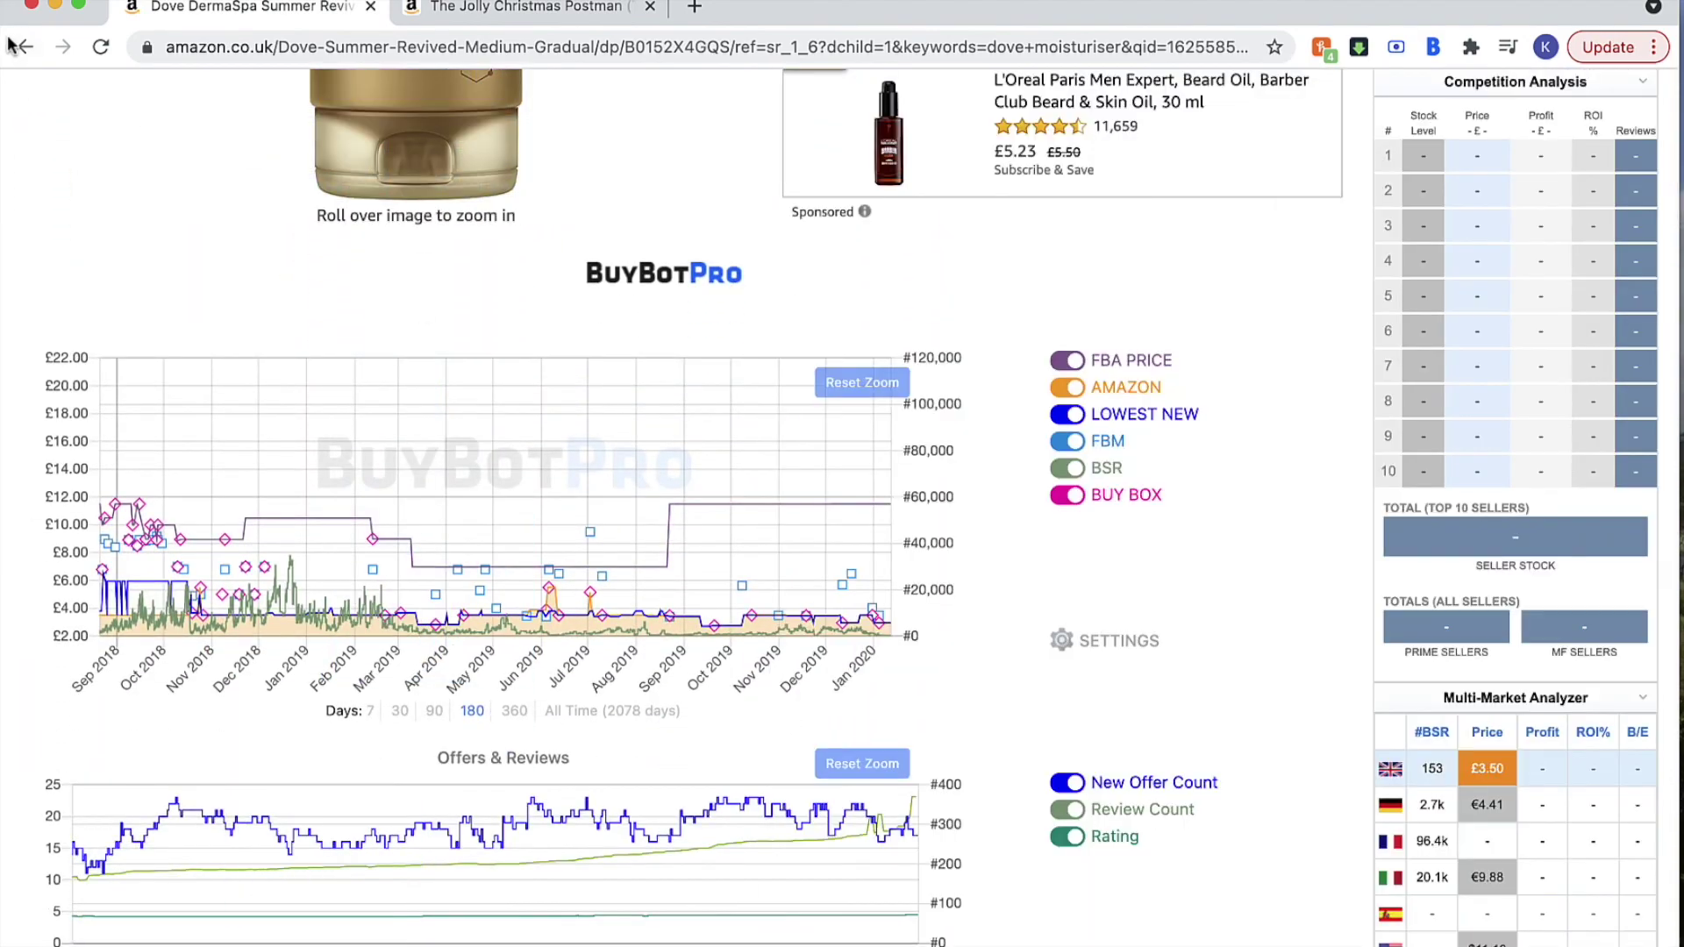
Go back to the dove moisturiser results, review the BuyBotPro Charts for the Dove DermaSpa Summer Revived lotion, and close them.
click(17, 45)
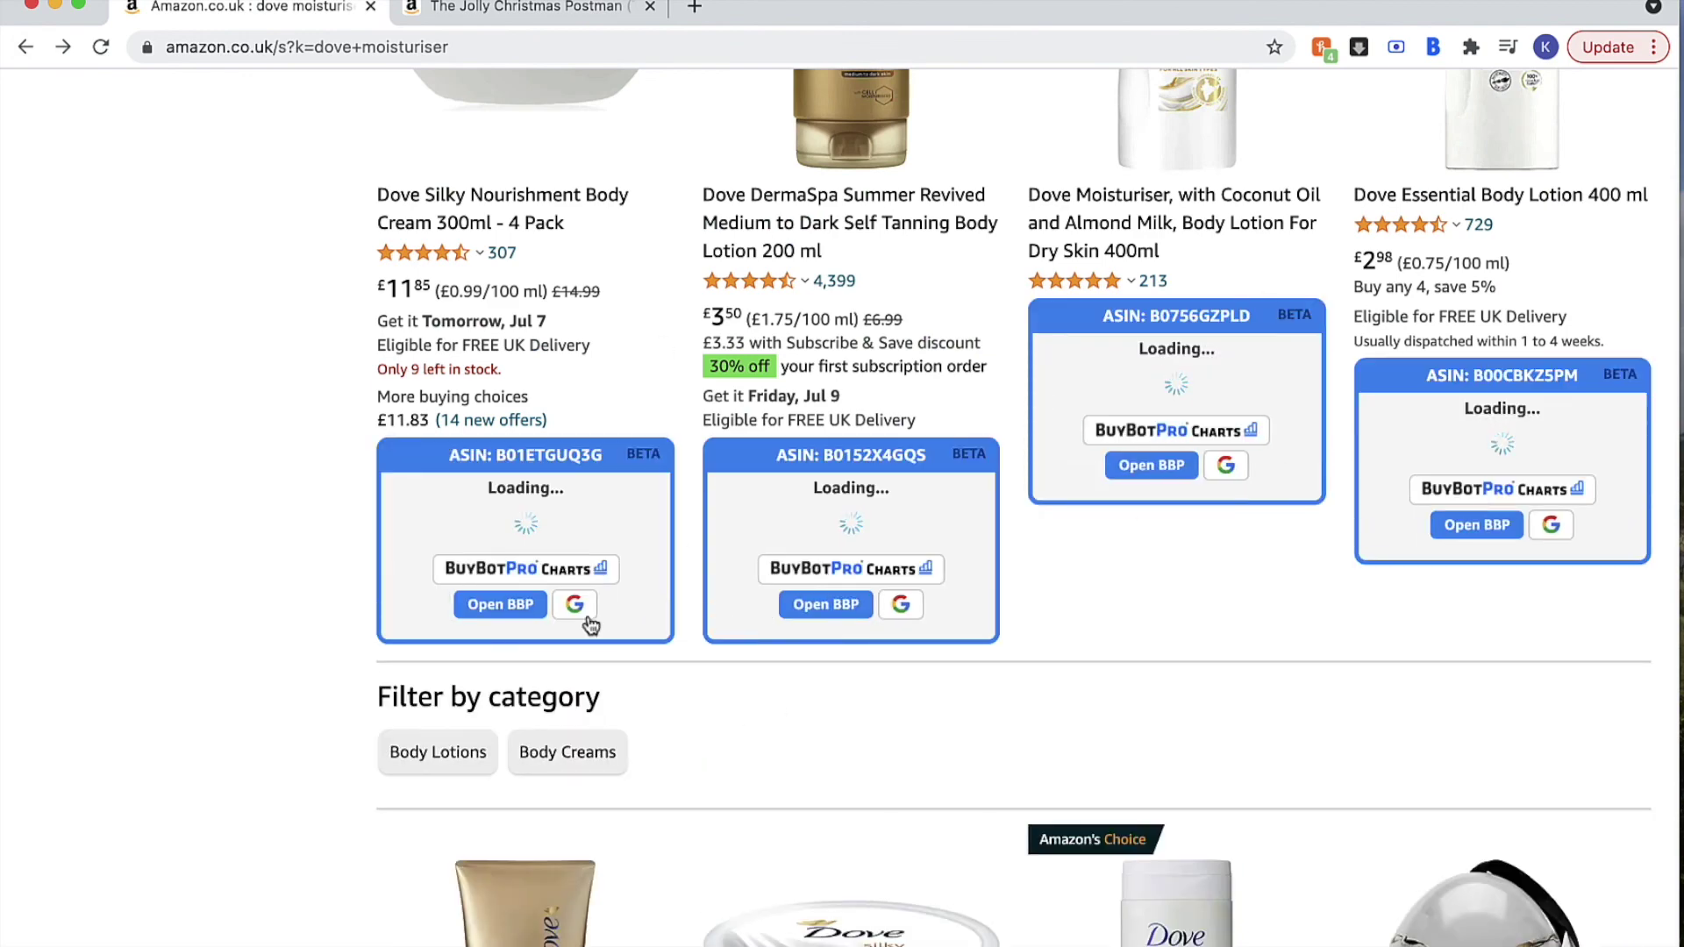
click(866, 570)
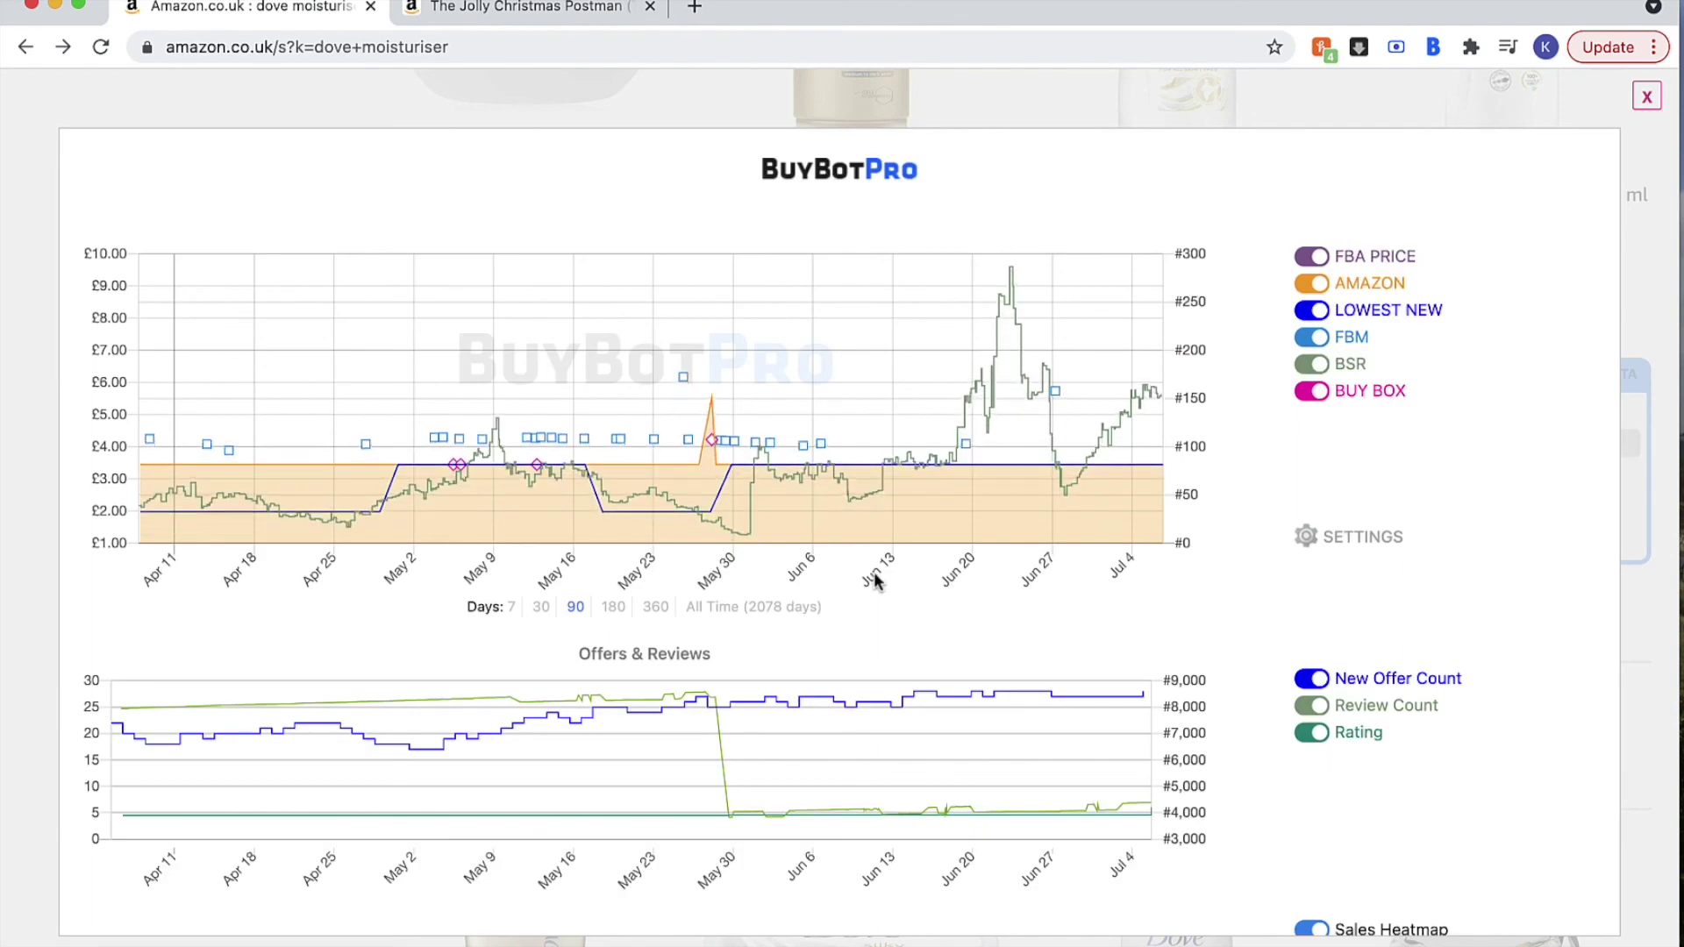
scroll(918, 658, down, 15)
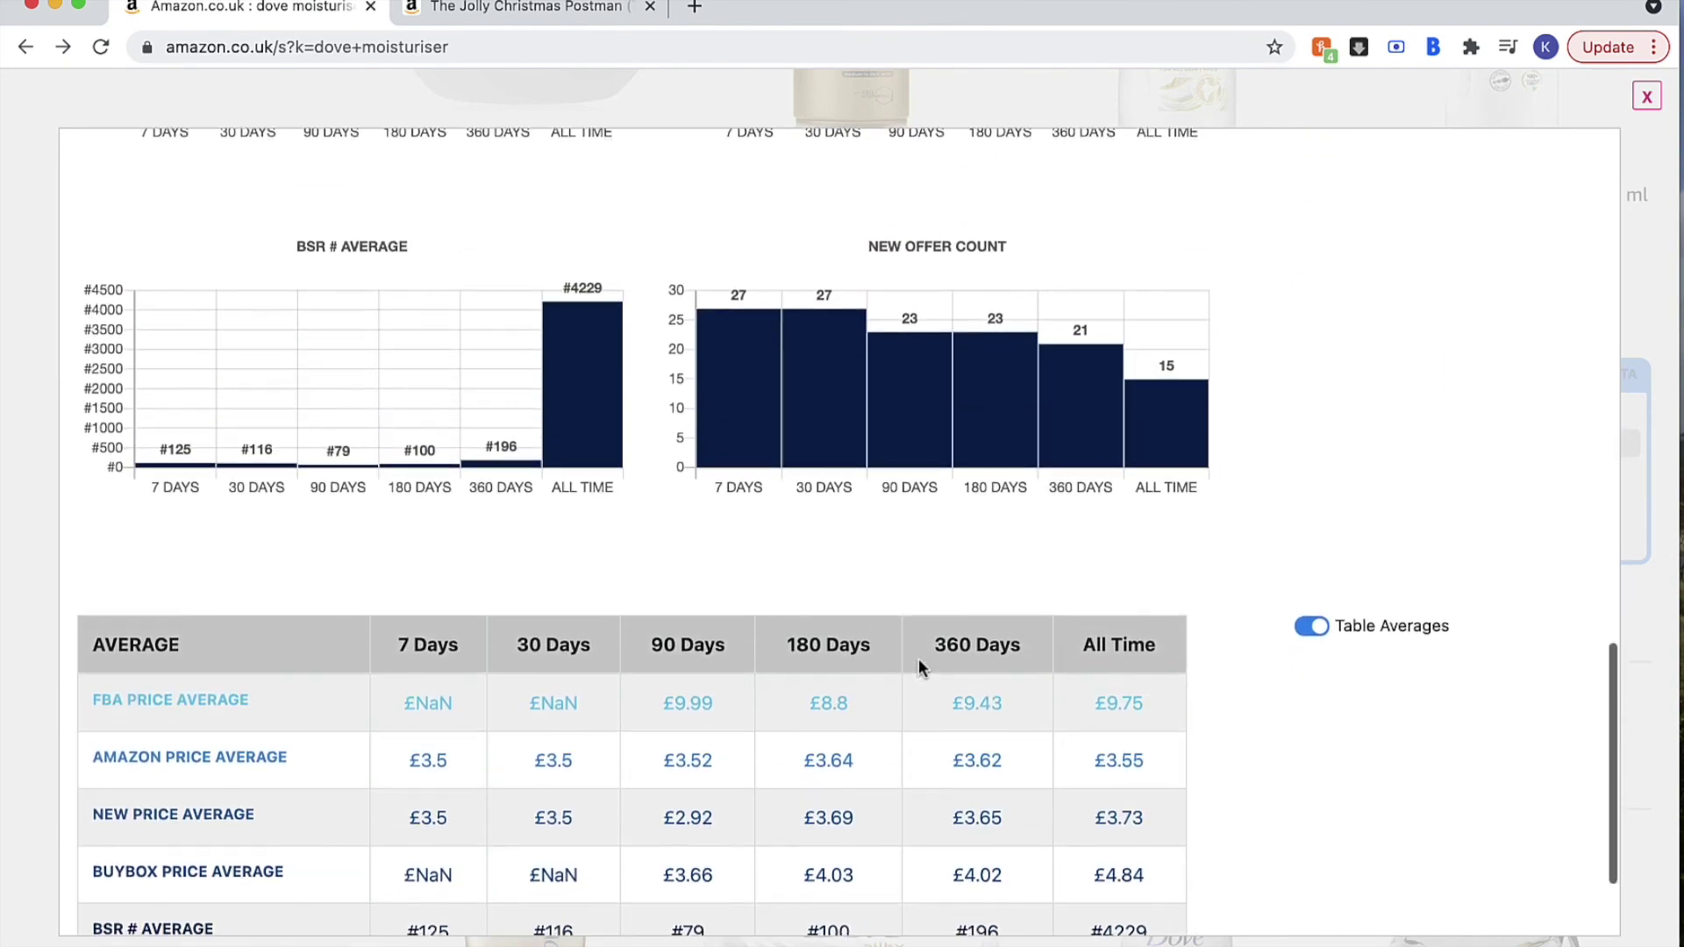
scroll(918, 665, up, 15)
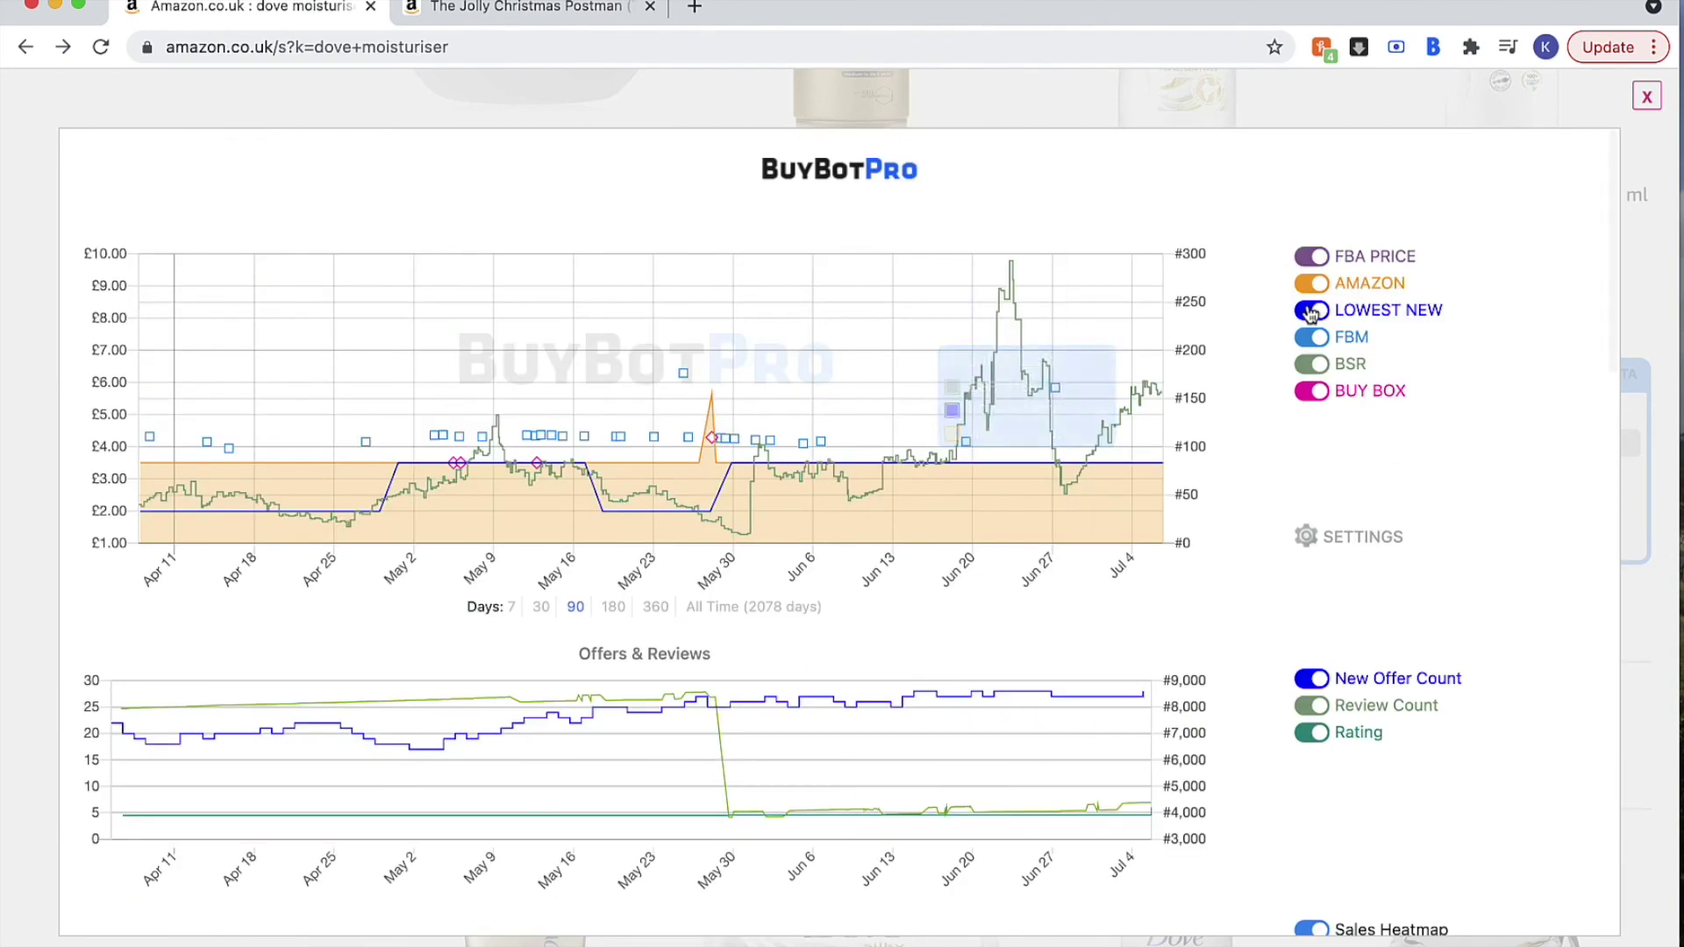
click(1647, 103)
Open the Dove DermaSpa Summer Revived product page from the search results and view the charts embedded in the listing.
click(882, 153)
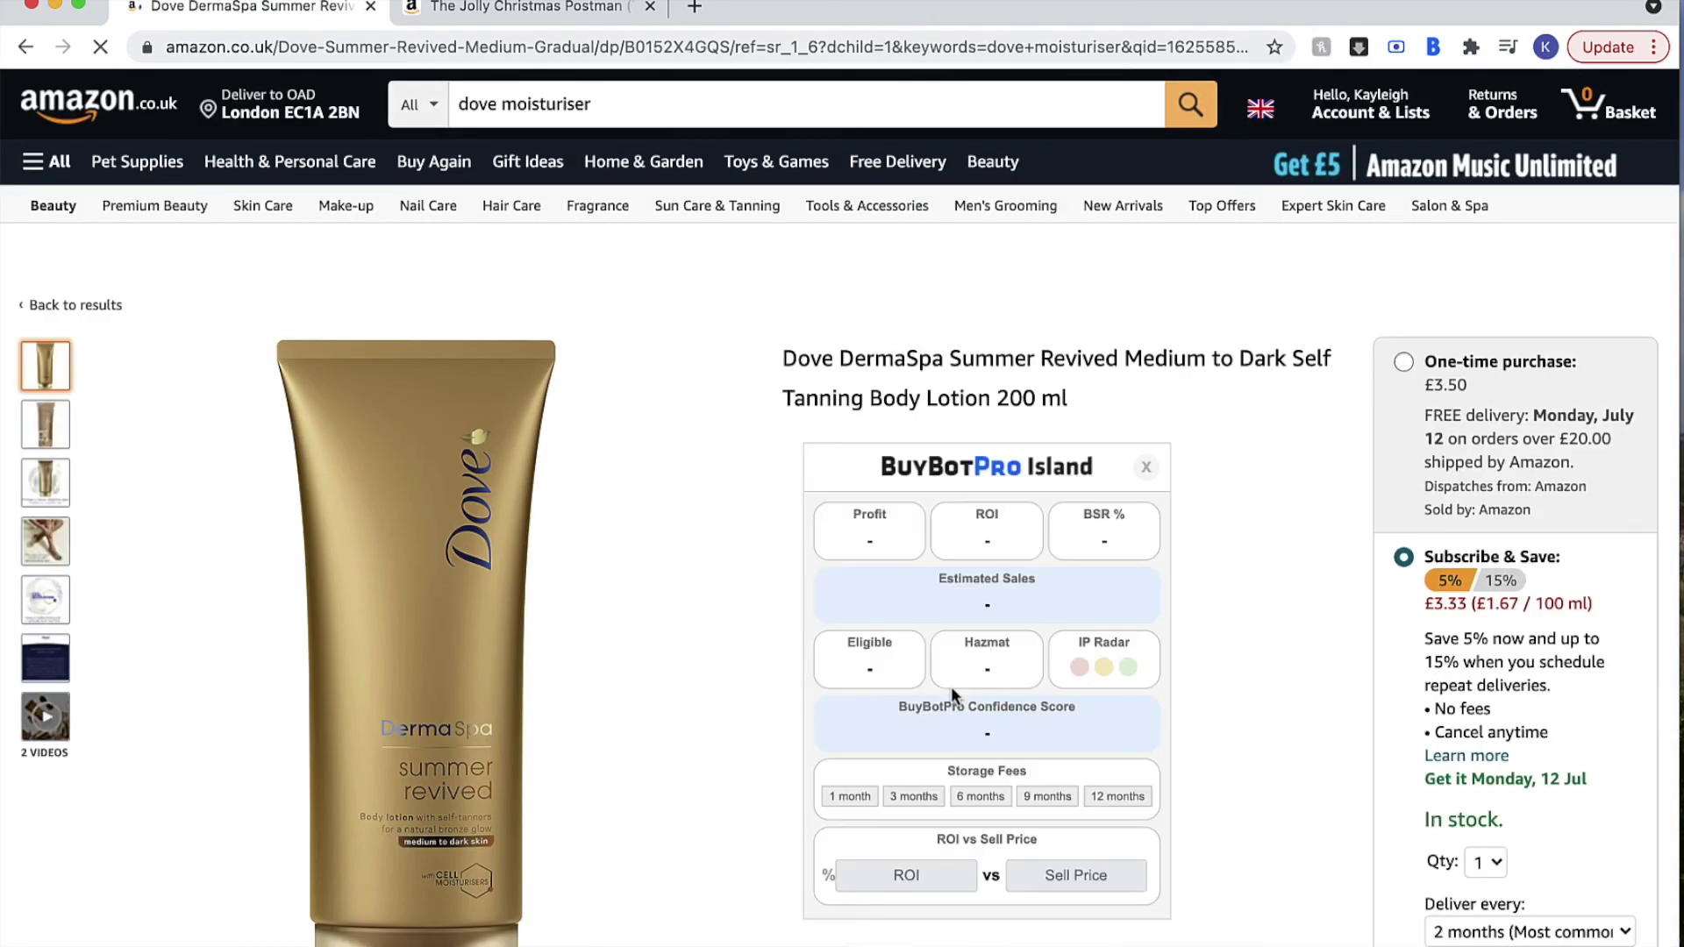
scroll(951, 686, down, 20)
scroll(954, 698, up, 20)
scroll(955, 698, up, 6)
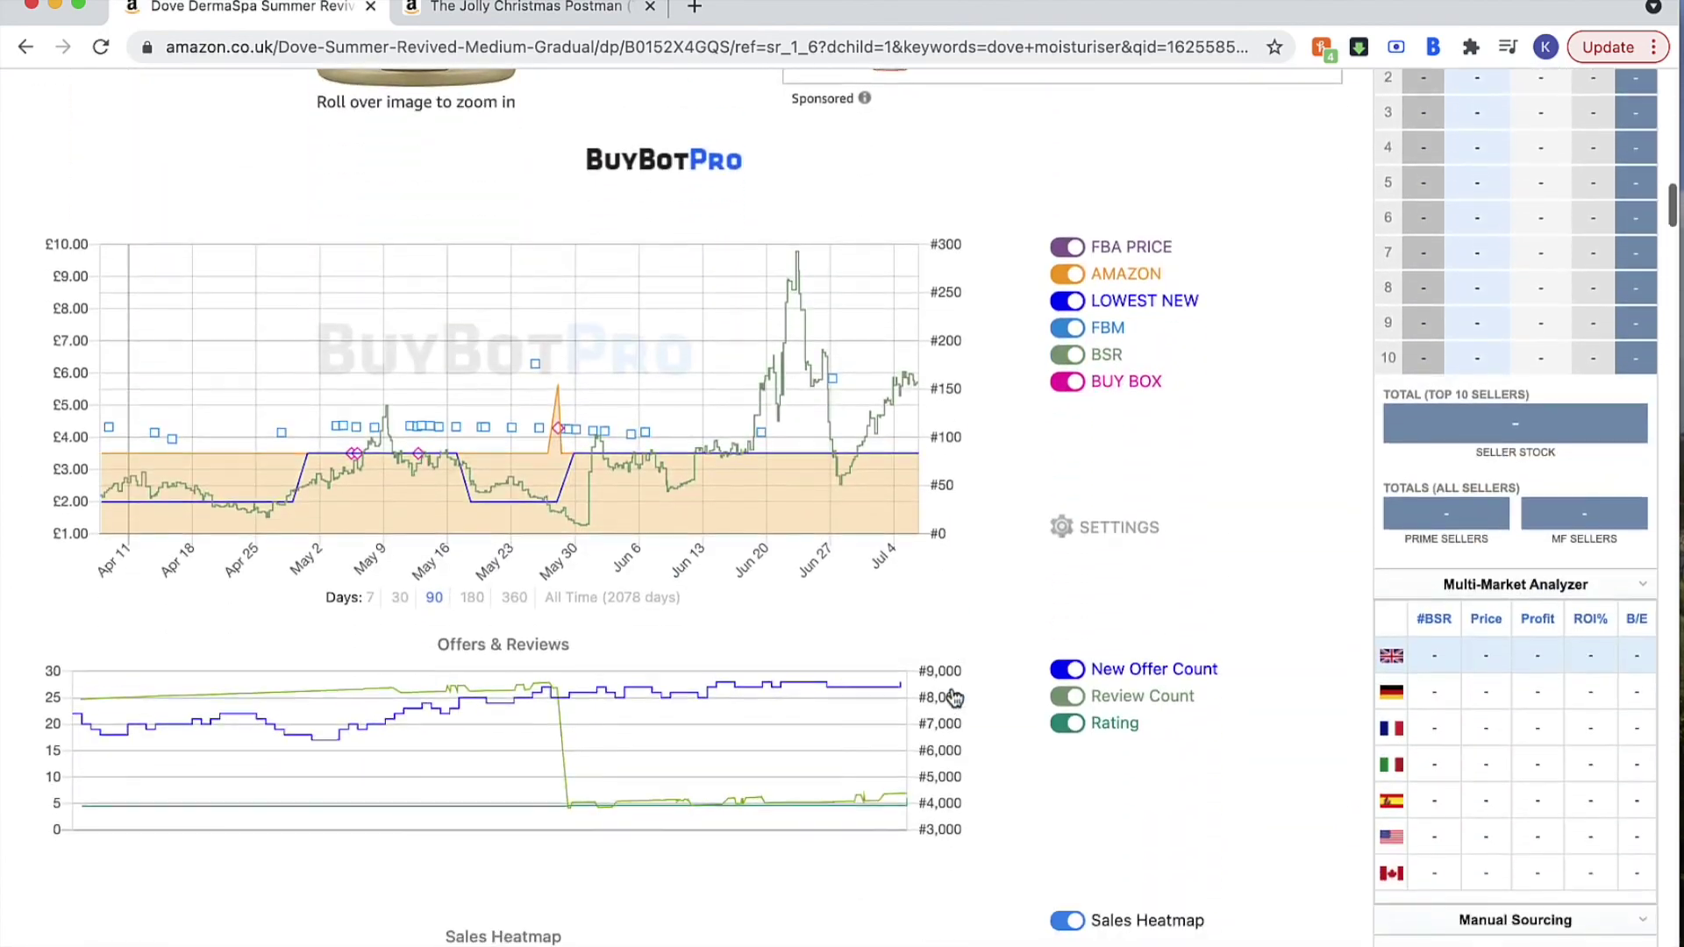
scroll(955, 697, down, 1)
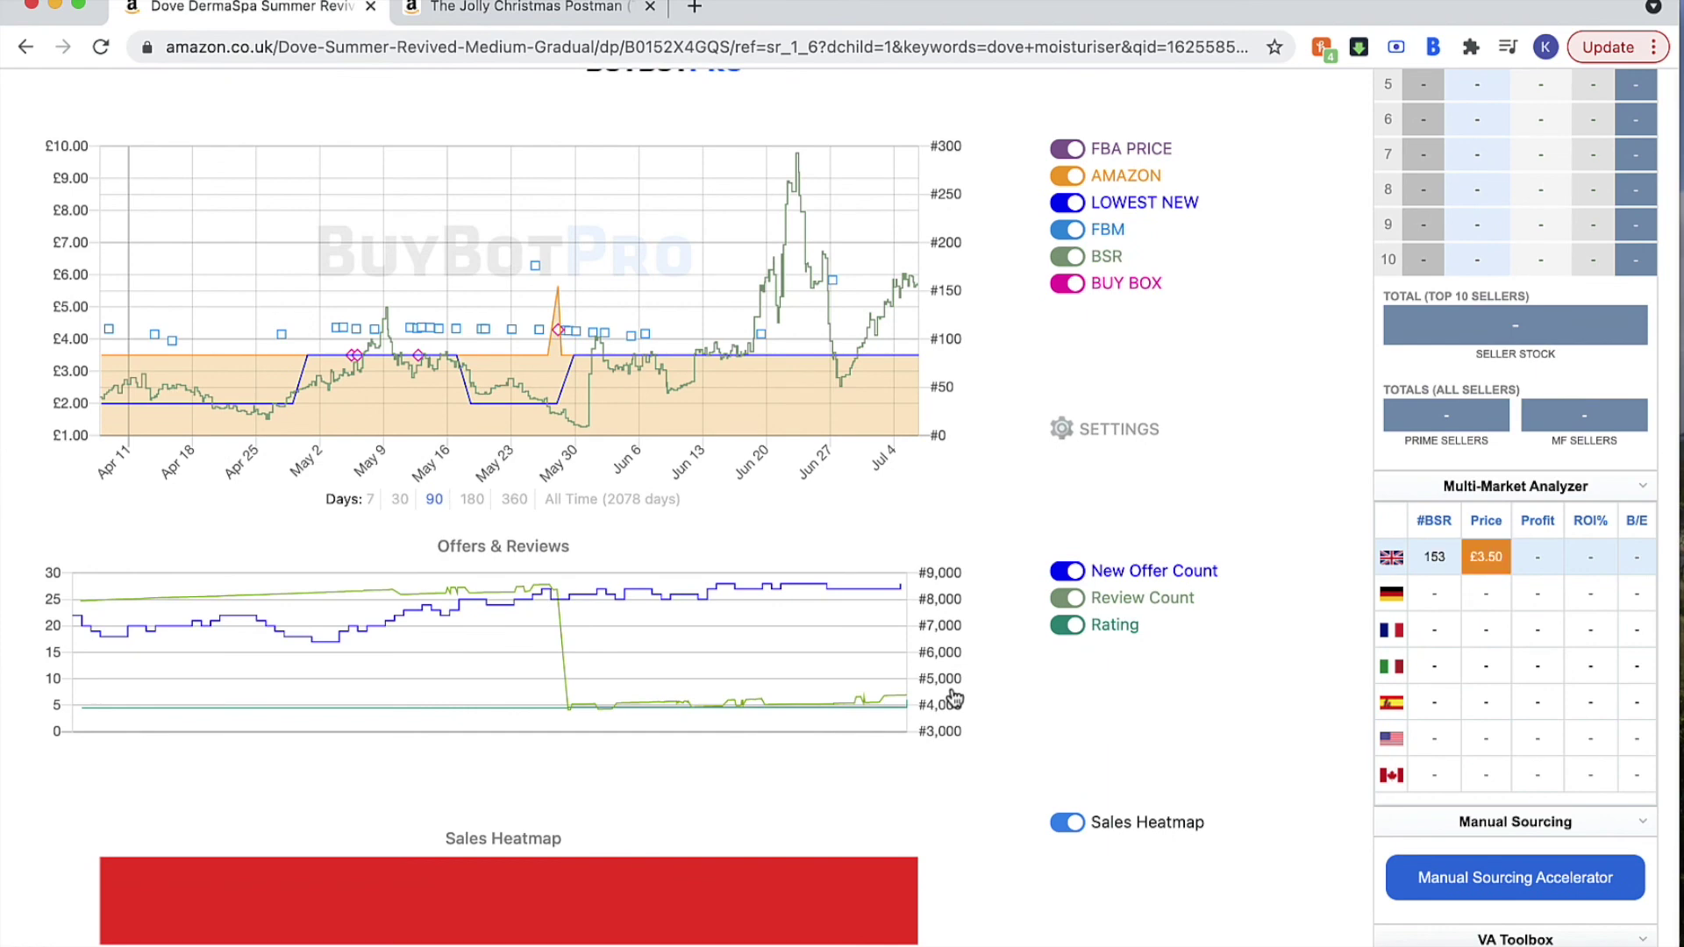